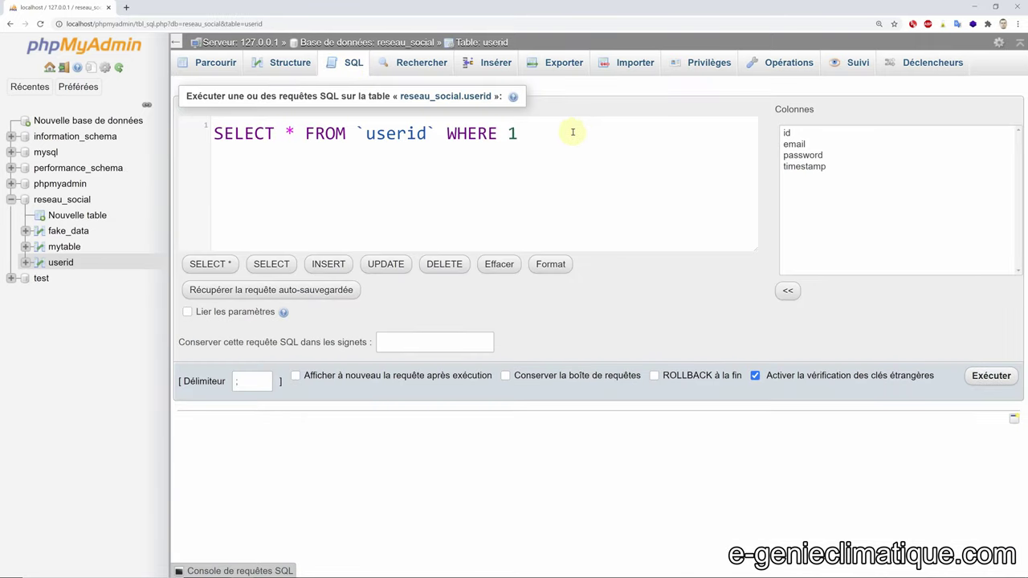
- Replace the default SELECT query with DROP TABLE `reseau_social`.`userid`
drag(562, 134, 201, 134)
text(DROP TABLE `reseau_social`.`userid`)
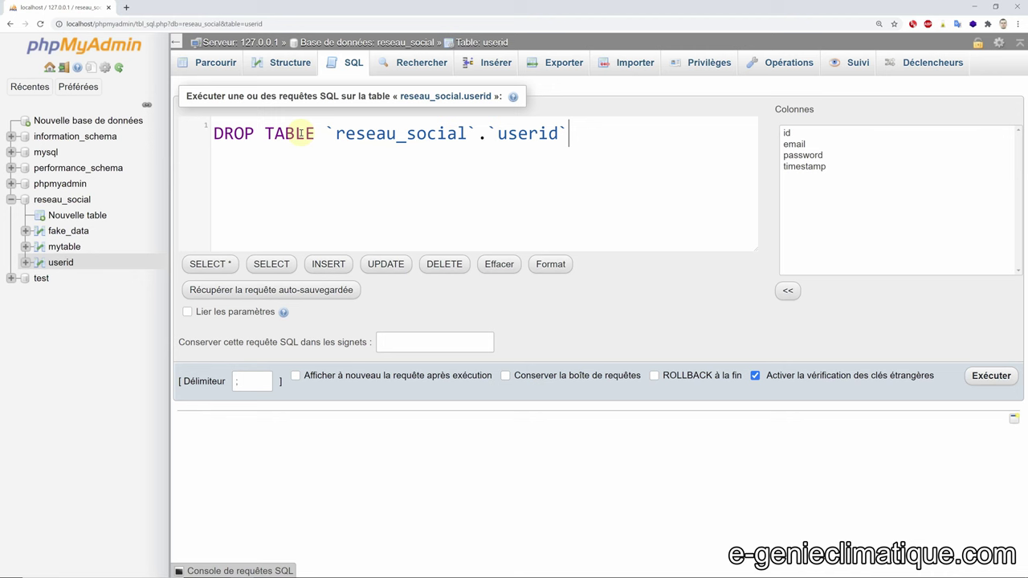
double_click(237, 134)
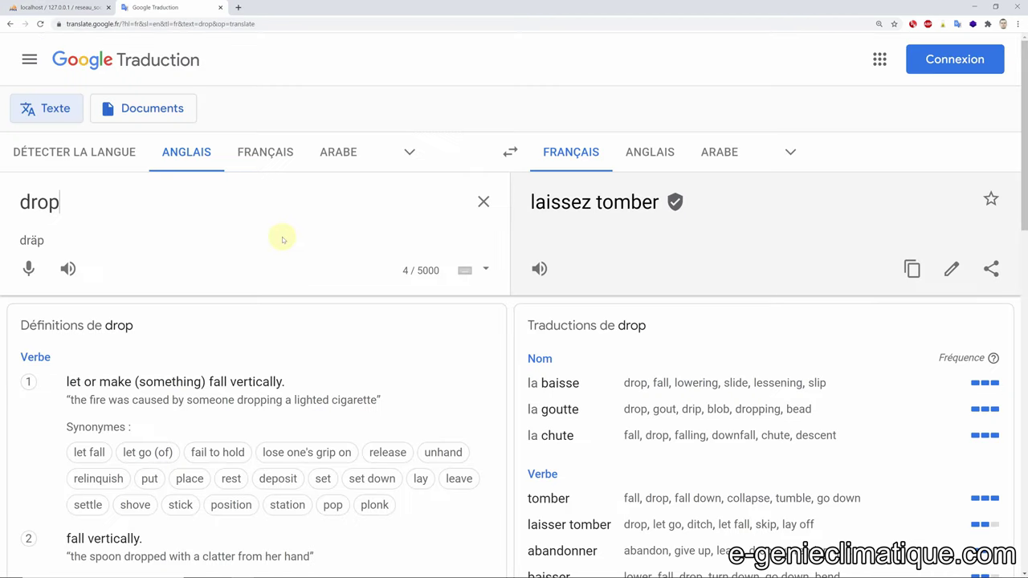
- Translate 'drop table' into French ('table de dépôt') in Google Translate and listen to it
click(66, 266)
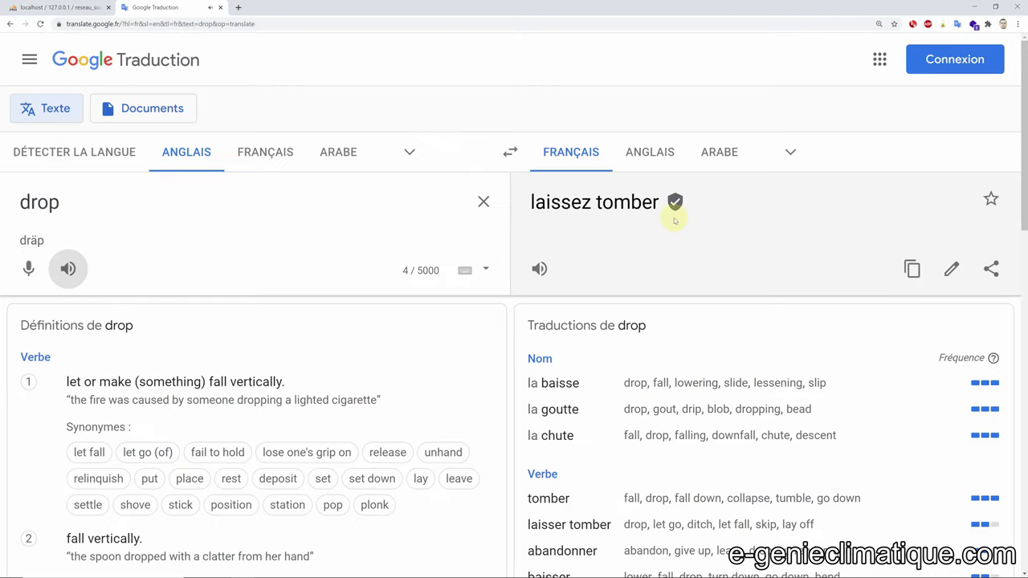
click(96, 207)
text(table)
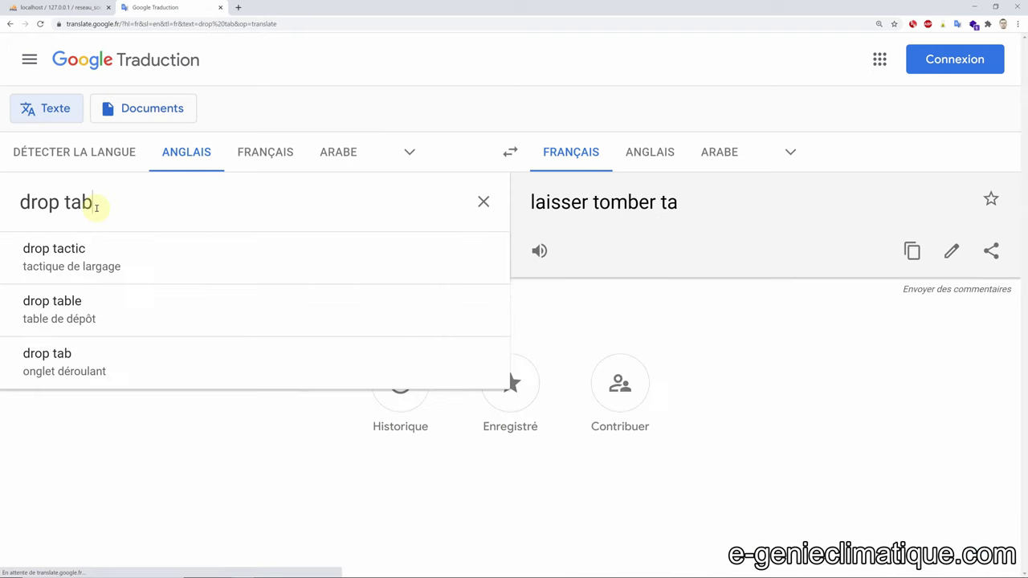
click(330, 378)
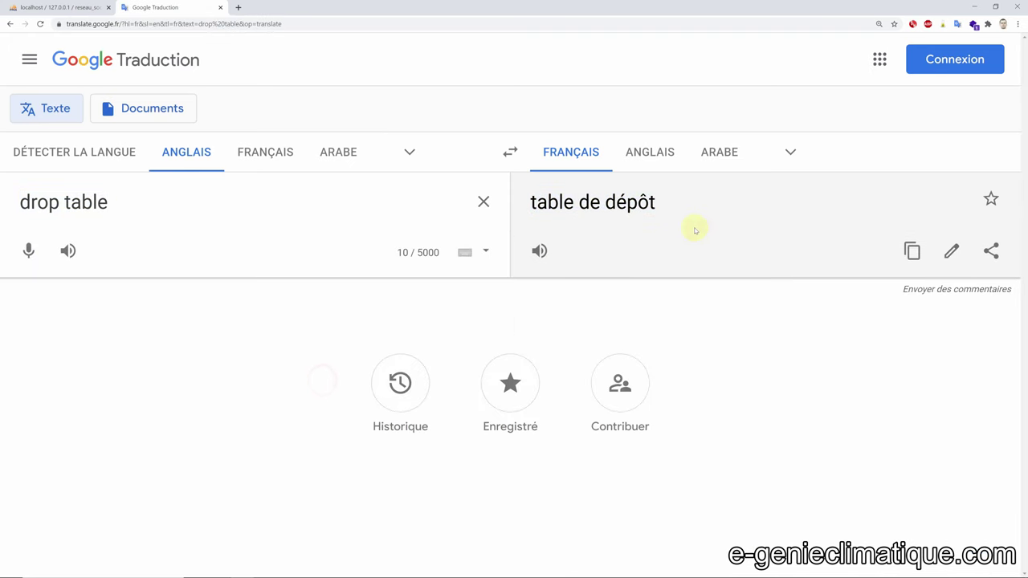
click(67, 251)
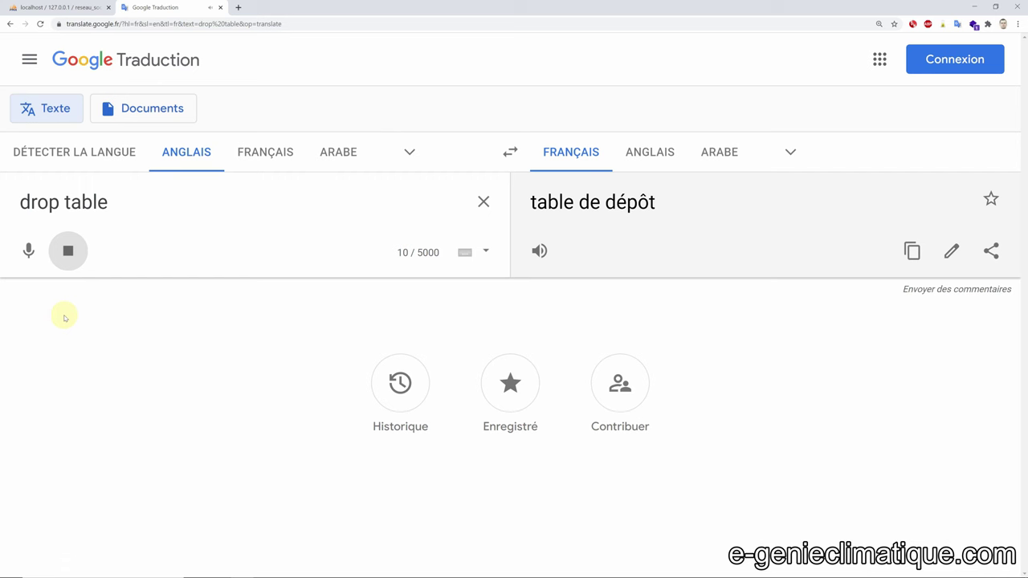
click(99, 4)
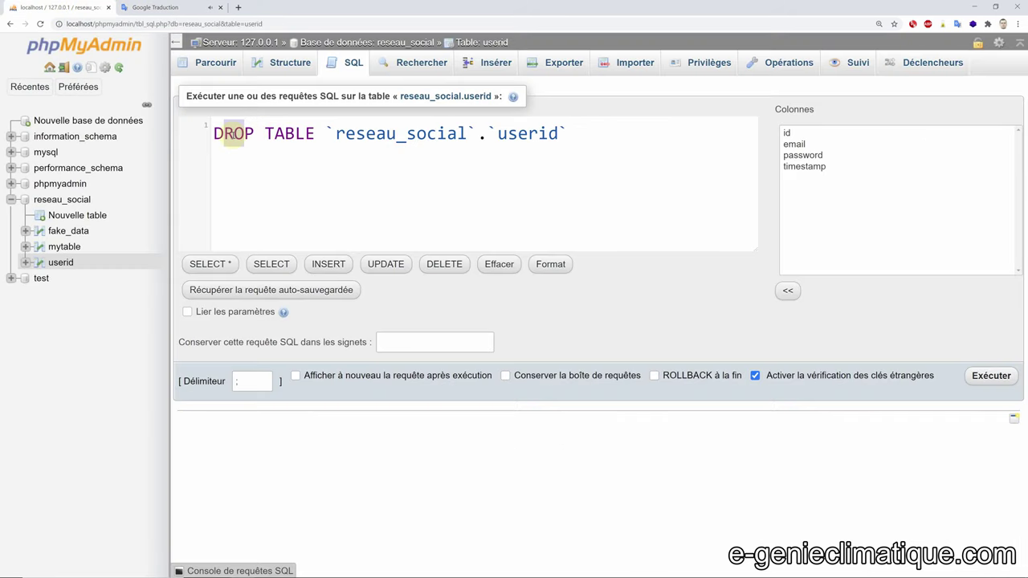
- Run the DROP TABLE query for `userid` and confirm, leaving fake_data and mytable
double_click(232, 132)
click(405, 134)
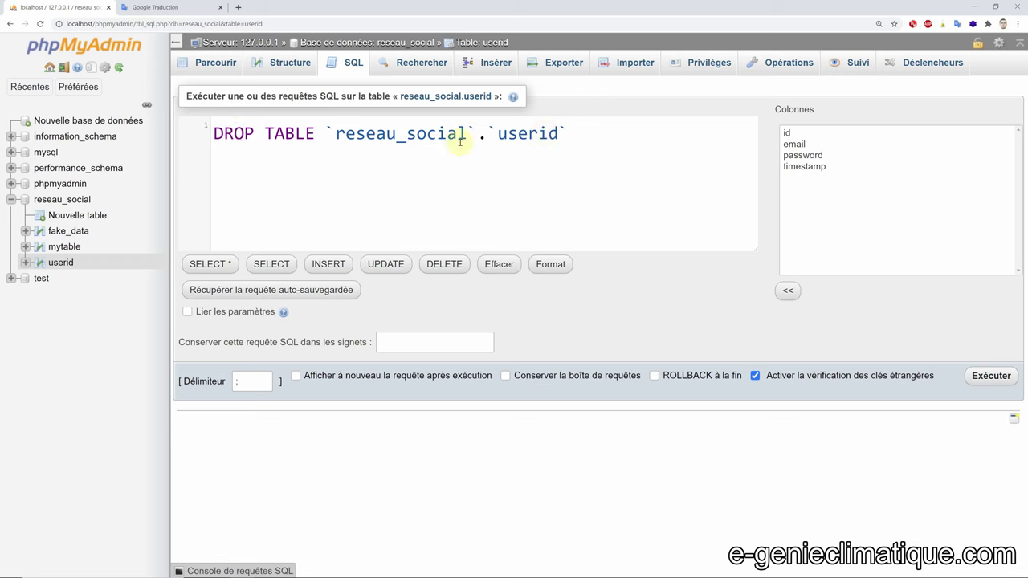
click(589, 133)
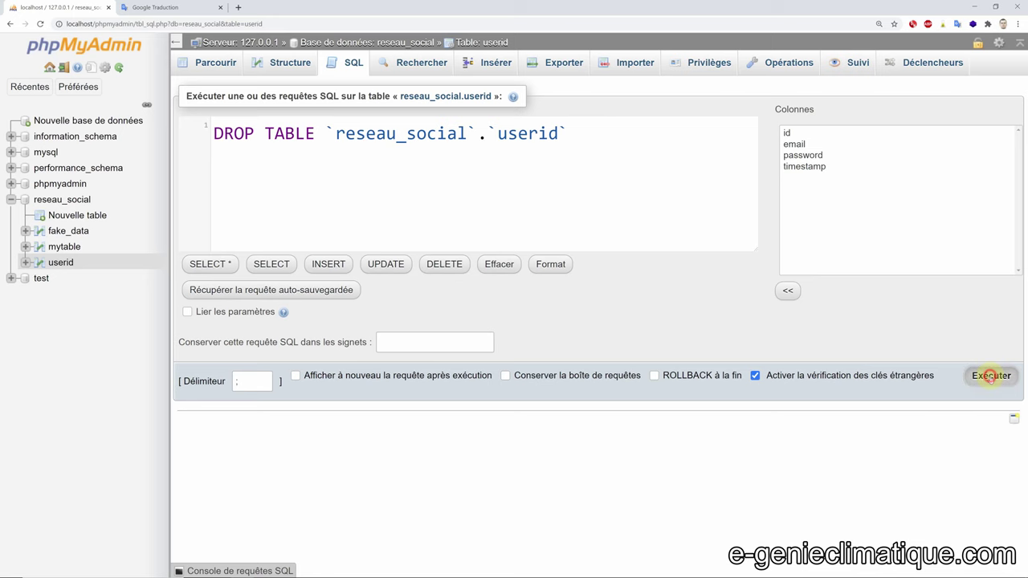
click(987, 375)
click(553, 86)
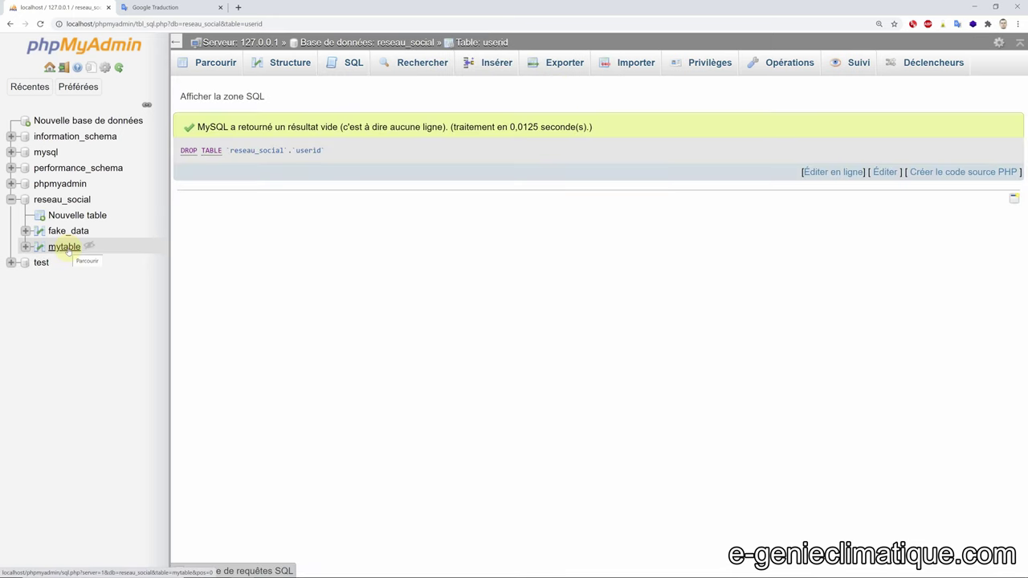
click(350, 62)
key(ctrl+a)
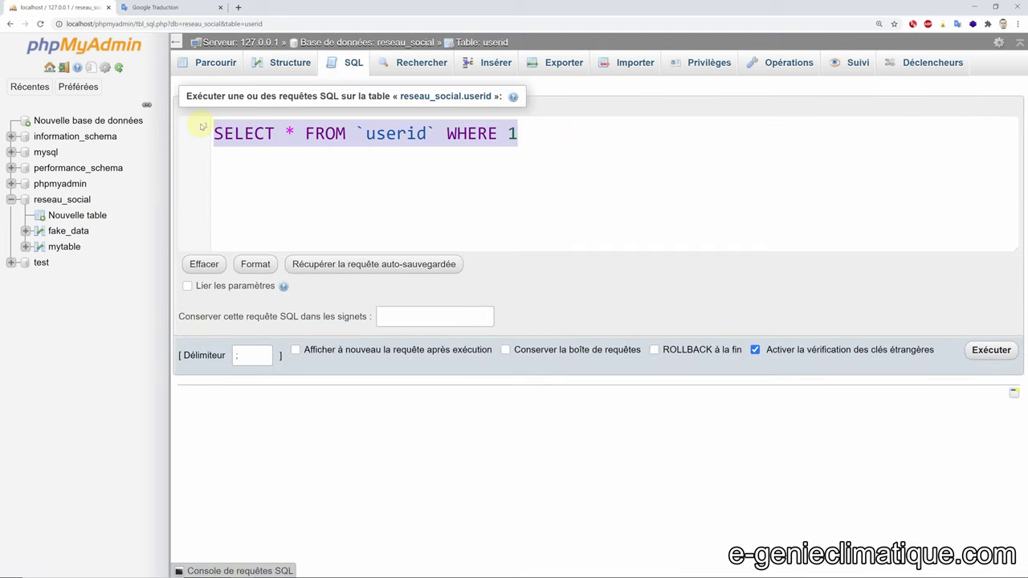
- Change the query to DROP TABLE mytable, run it and confirm
text(DROP TABLE `reseau_social`.`userid`)
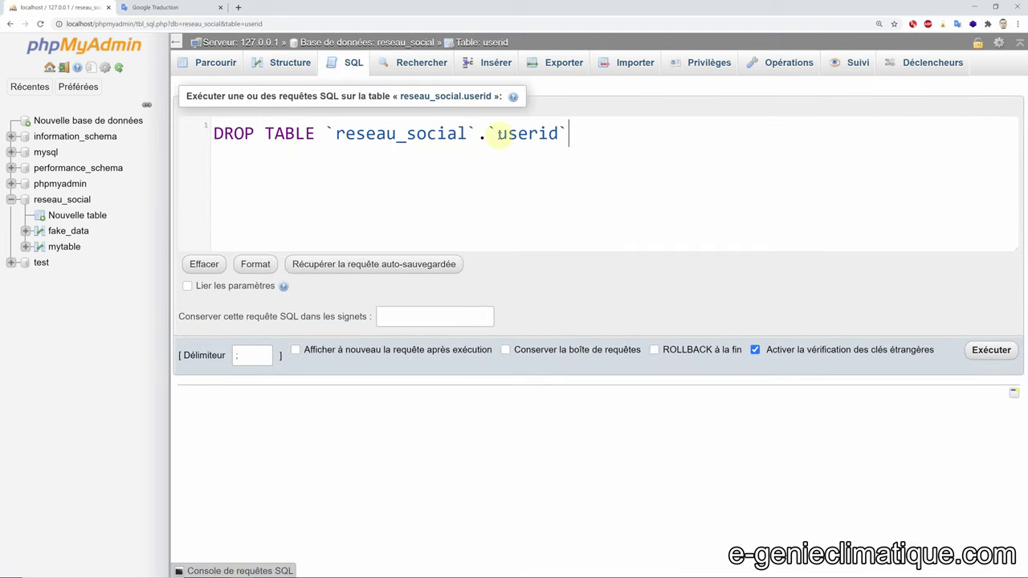
double_click(502, 134)
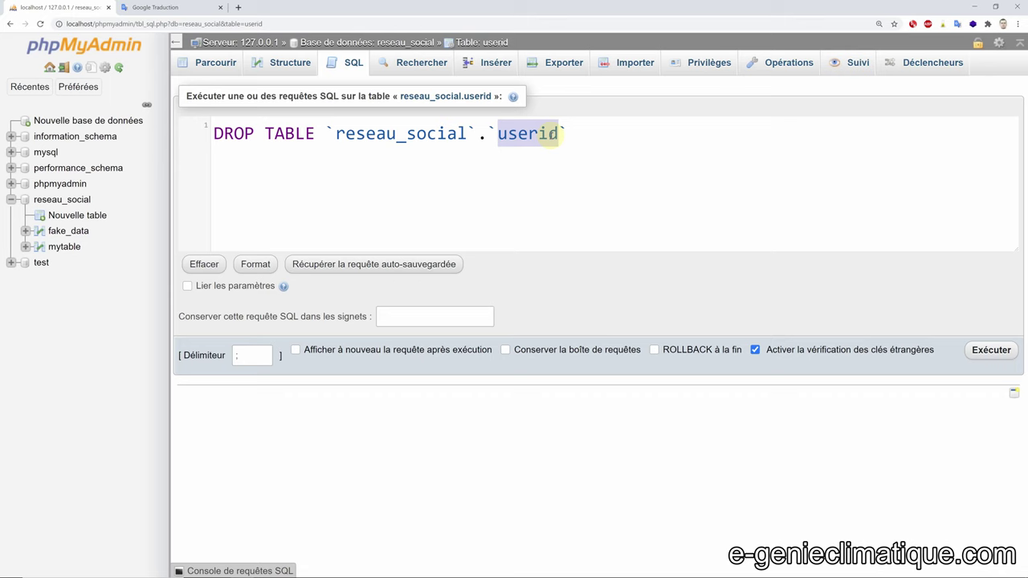
text(mytable)
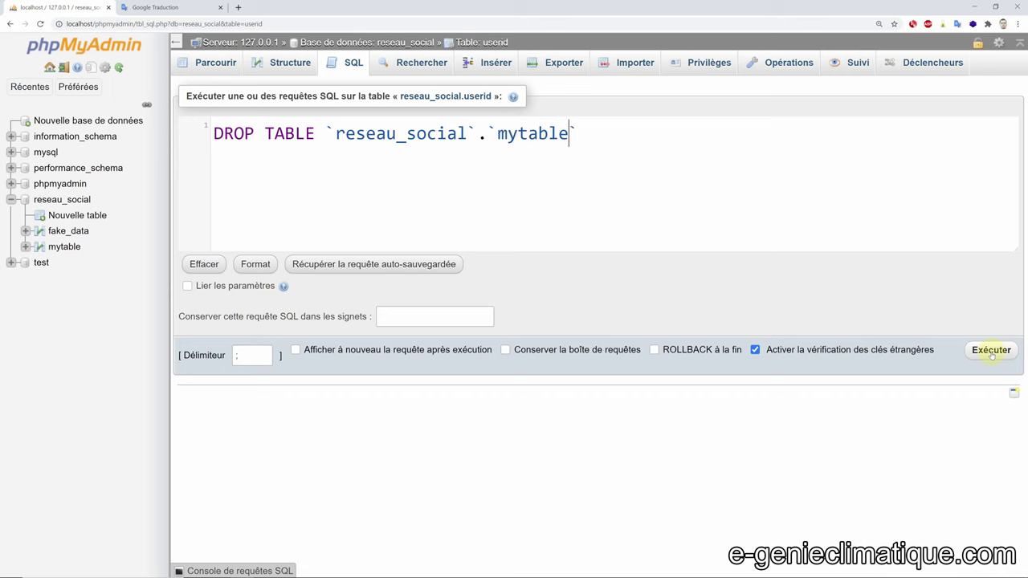
click(993, 354)
click(552, 86)
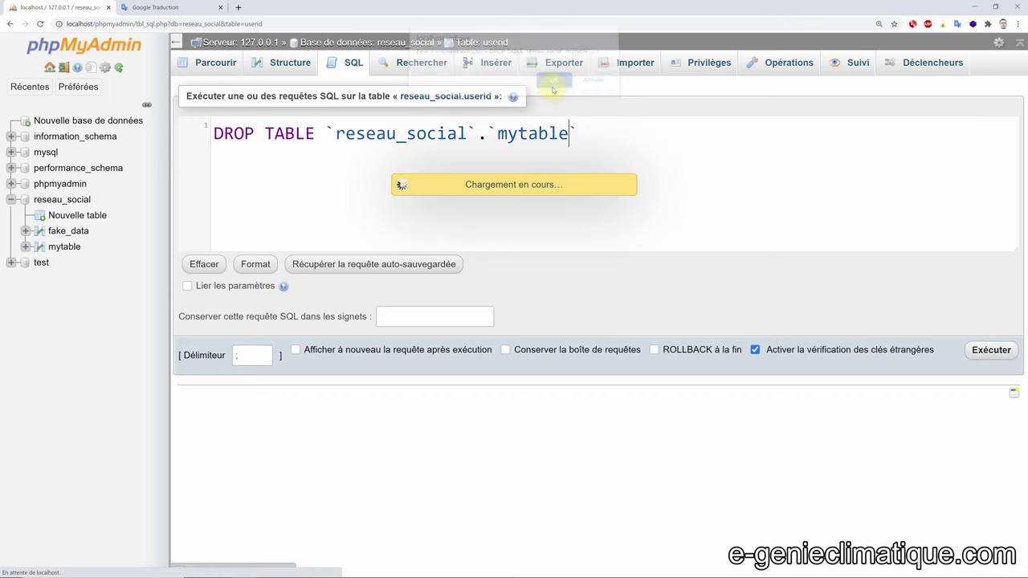
- Try dropping a table named 'Nouvelle table', which fails with error #1051, then open the new-table form
click(71, 215)
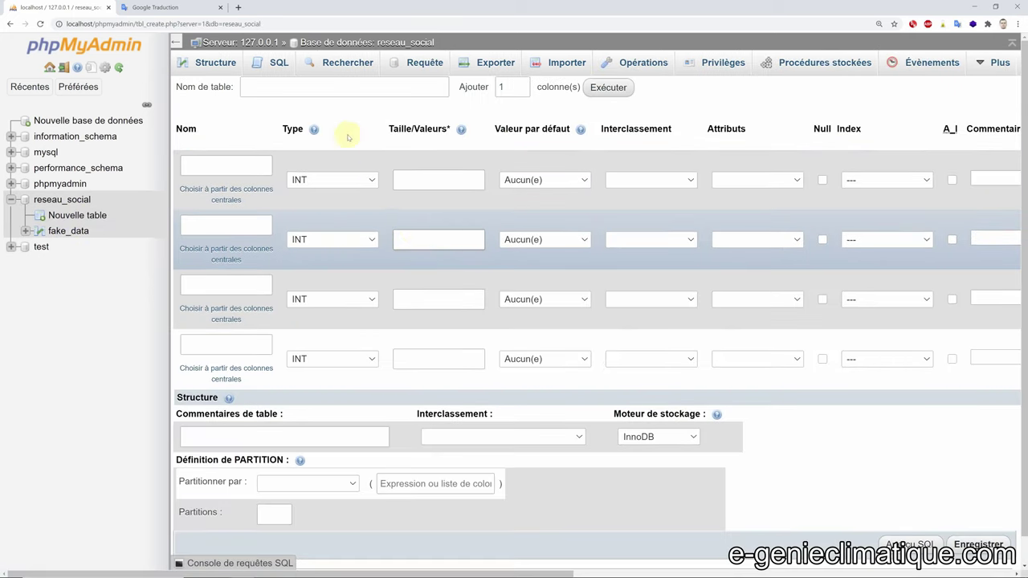
click(273, 63)
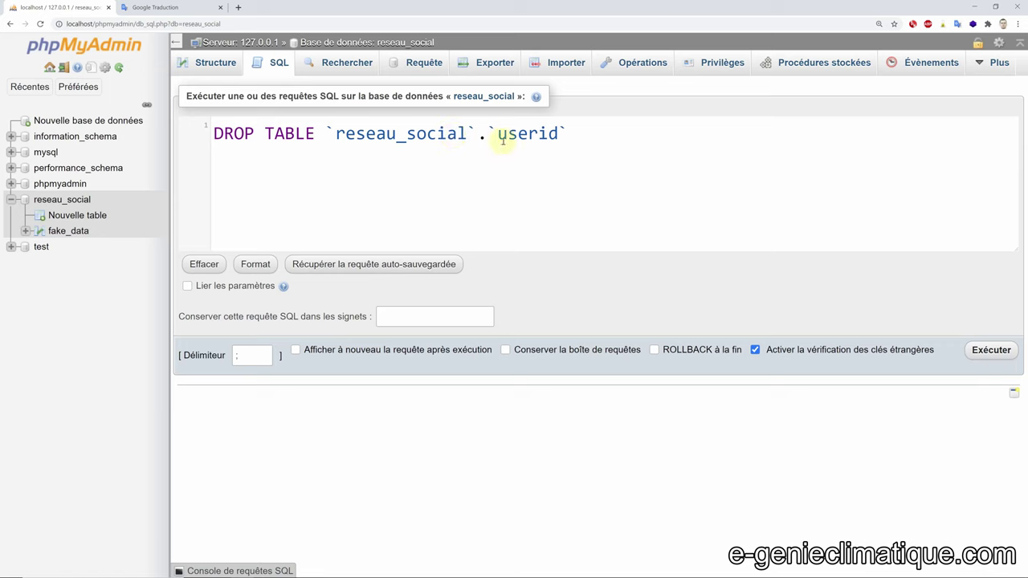
drag(497, 135, 560, 136)
text(Nouvelle tabl)
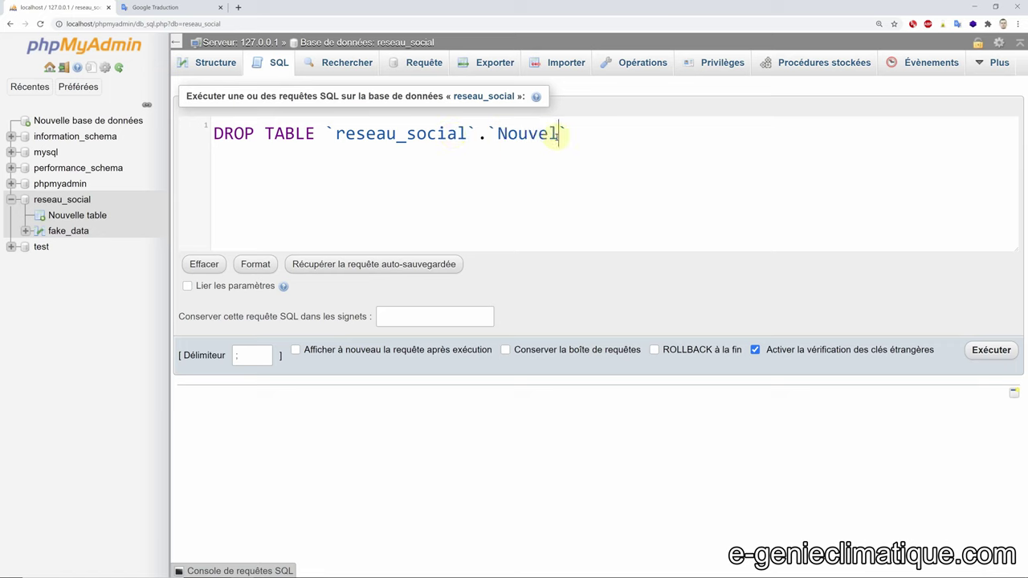
text(e)
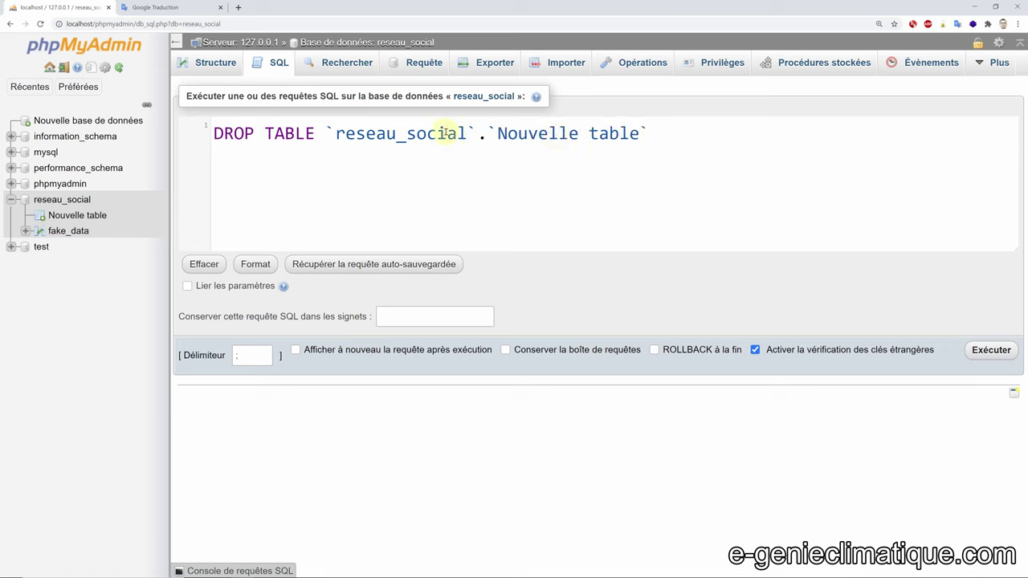
click(989, 350)
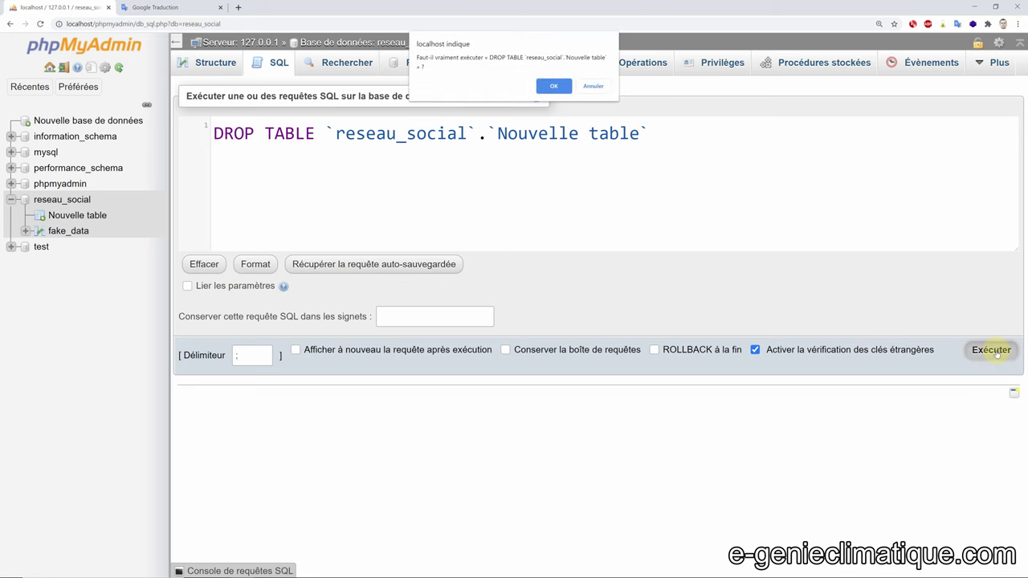
click(550, 84)
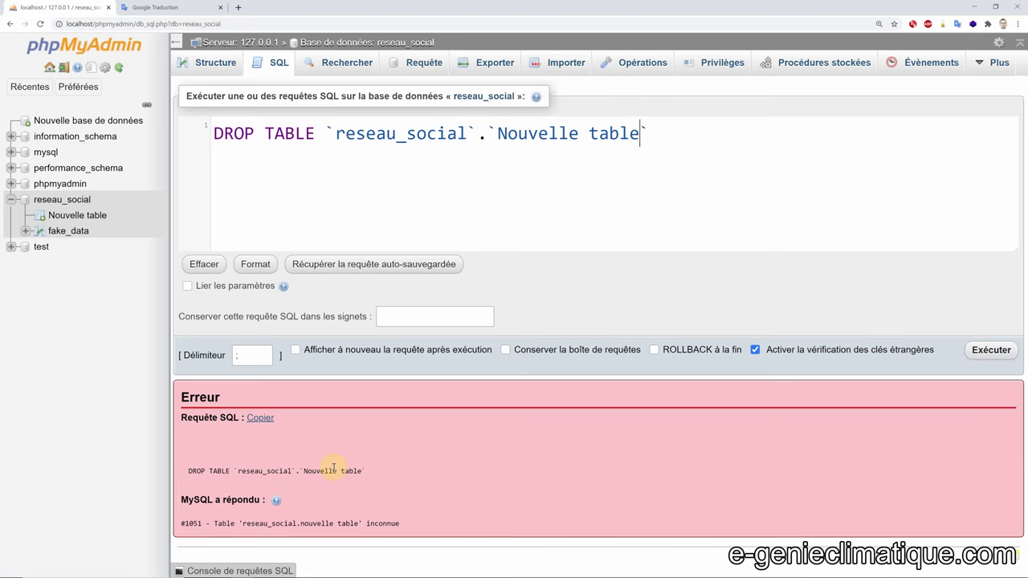
click(76, 215)
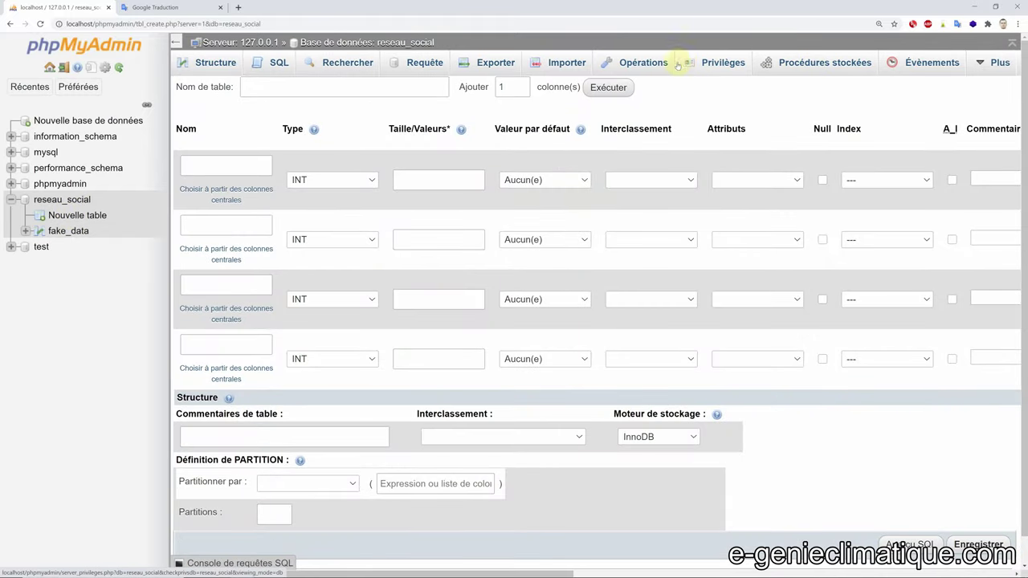
- Copy the DROP DATABASE `reseau_social` statement from Opérations and run it in the SQL editor
click(639, 64)
scroll(592, 156, down, 5)
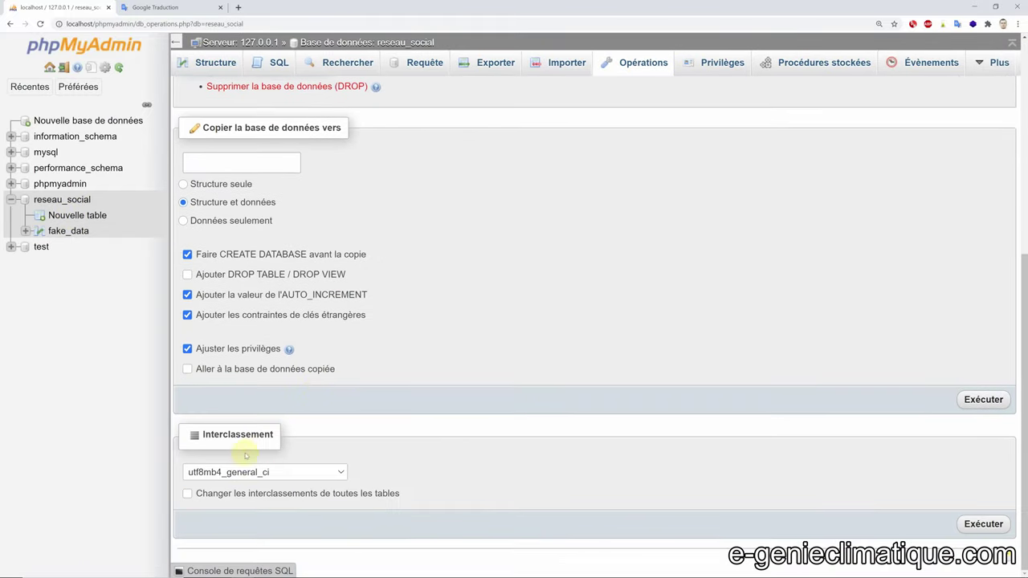
scroll(241, 465, up, 3)
click(271, 226)
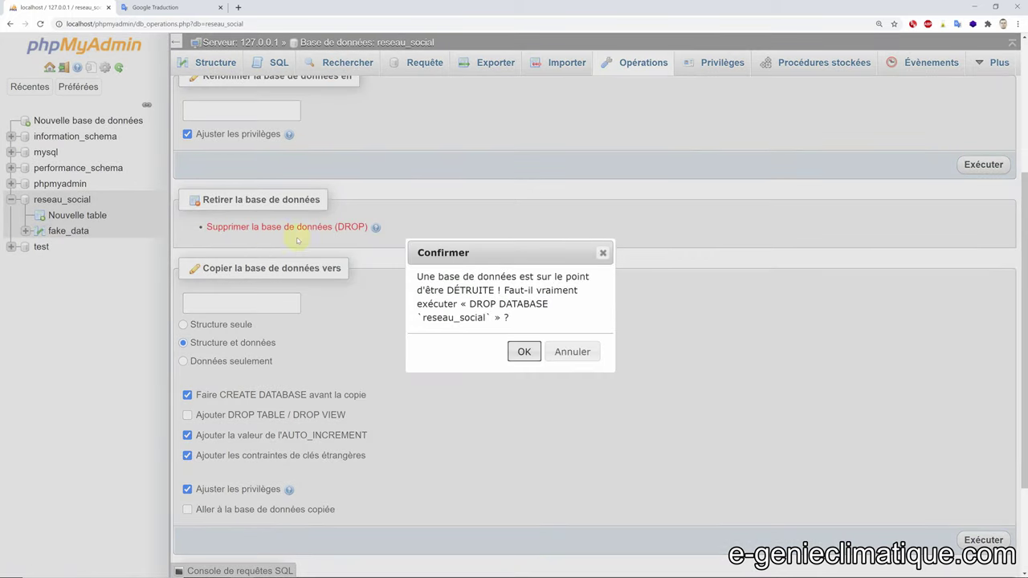
drag(469, 304, 493, 319)
key(ctrl+c)
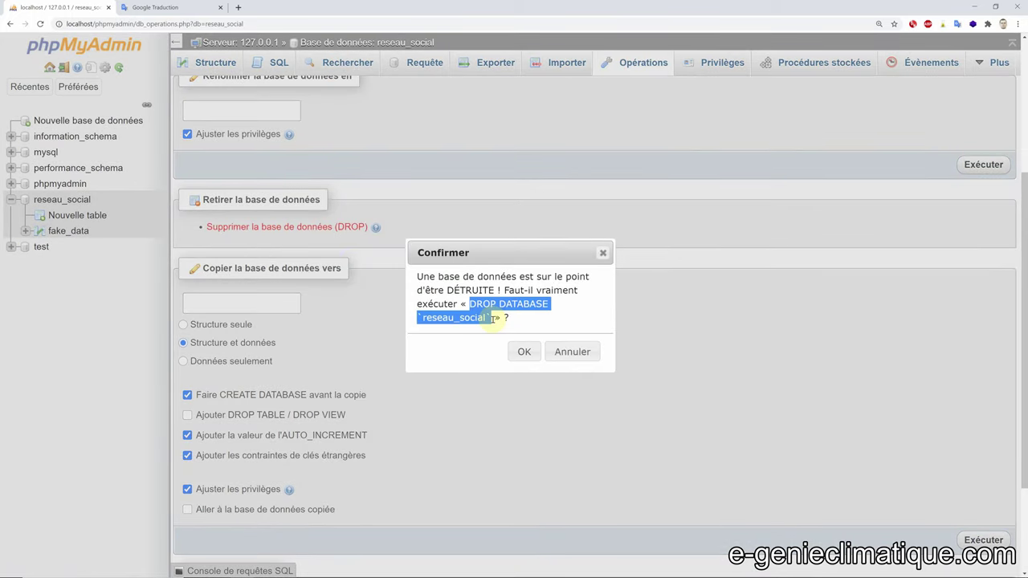
click(566, 351)
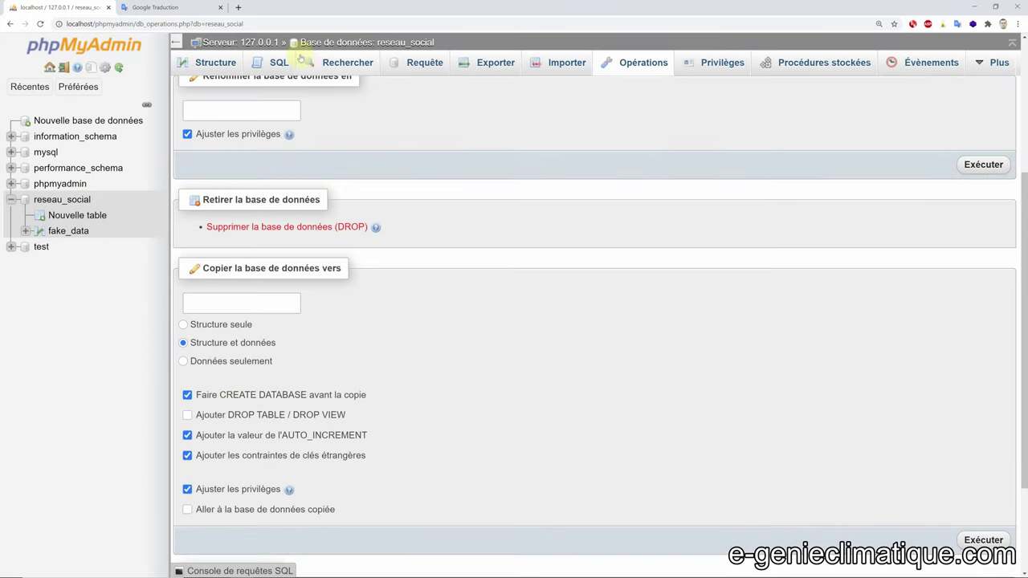
click(273, 60)
key(ctrl+v)
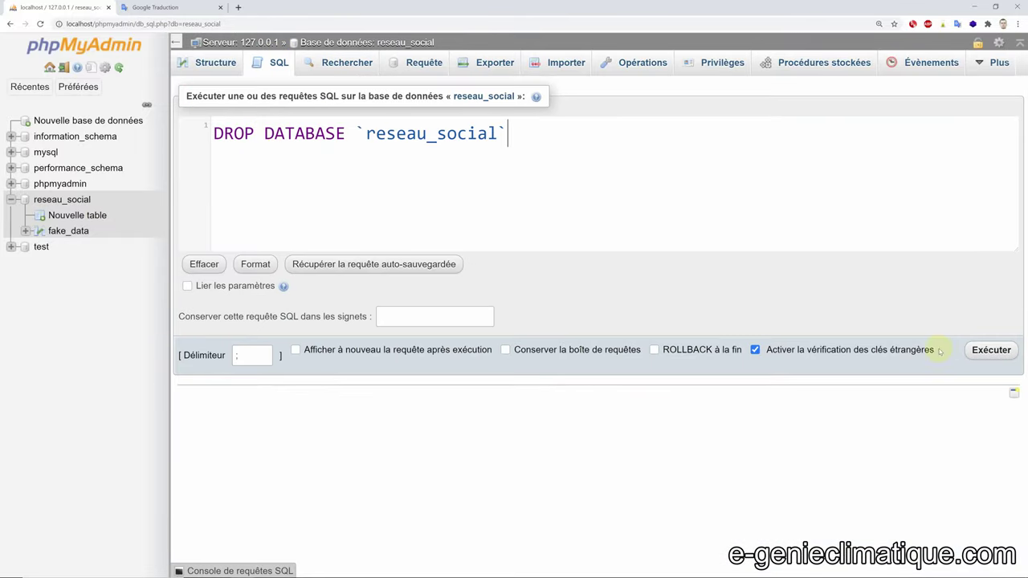
click(989, 350)
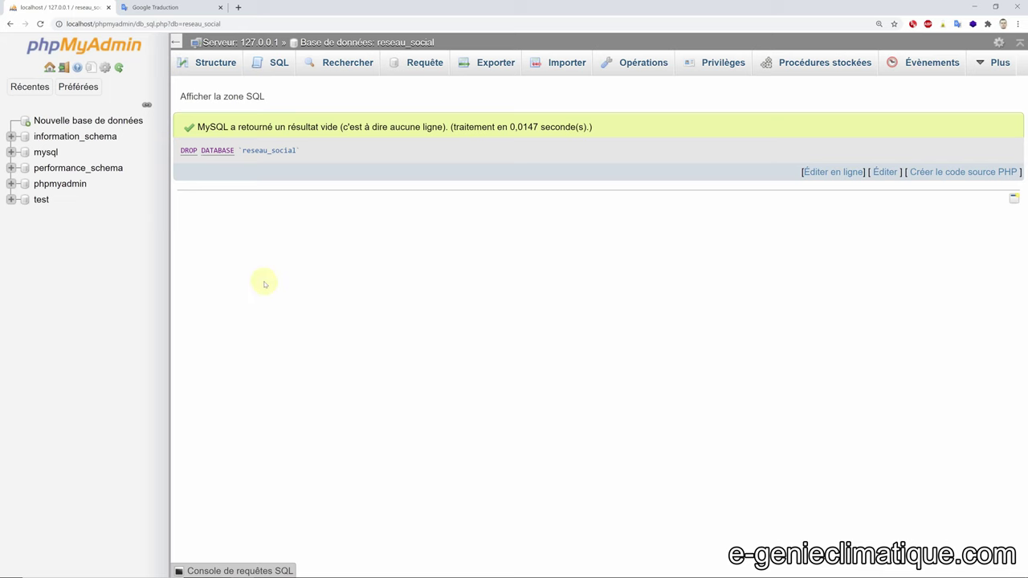
- Edit the reseau_social name in the SQL editor query and dismiss the error notification
click(277, 64)
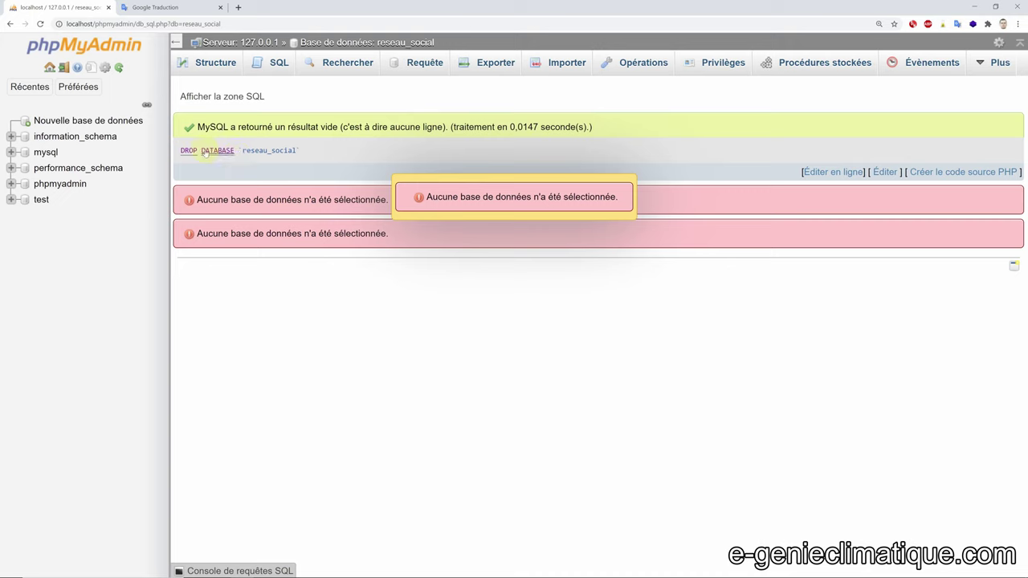
click(246, 150)
drag(246, 150, 299, 152)
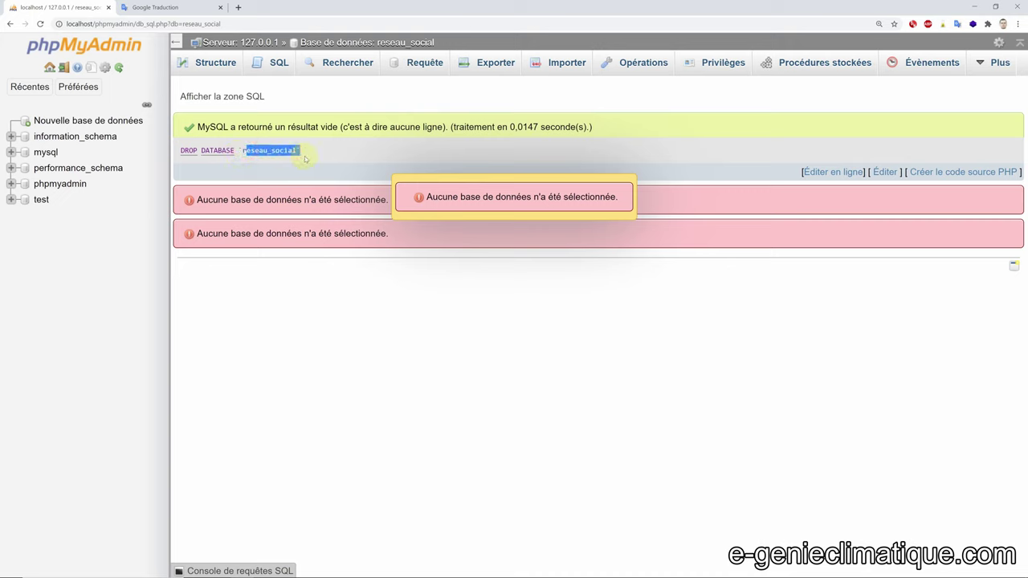
click(300, 163)
click(411, 332)
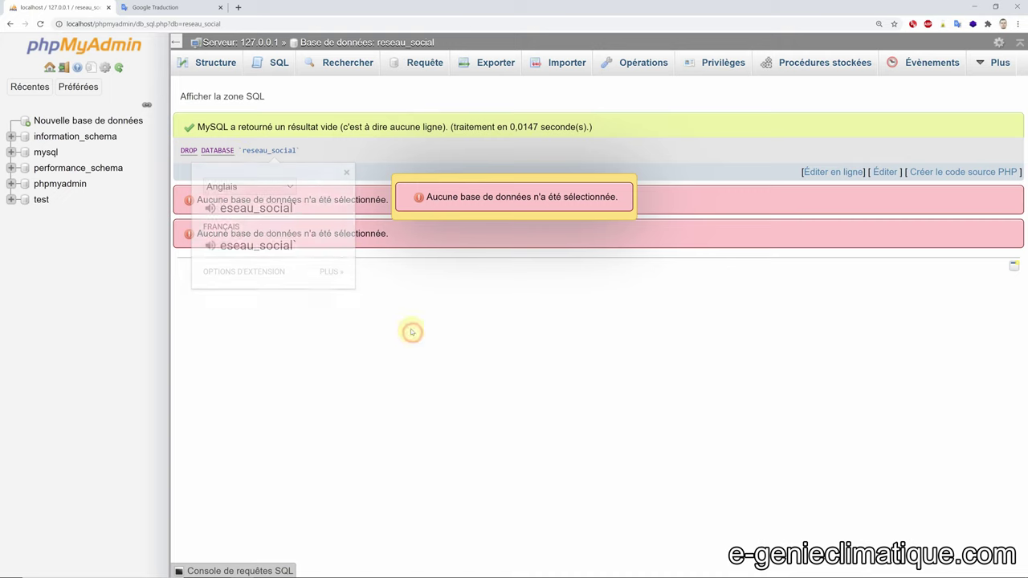
click(434, 199)
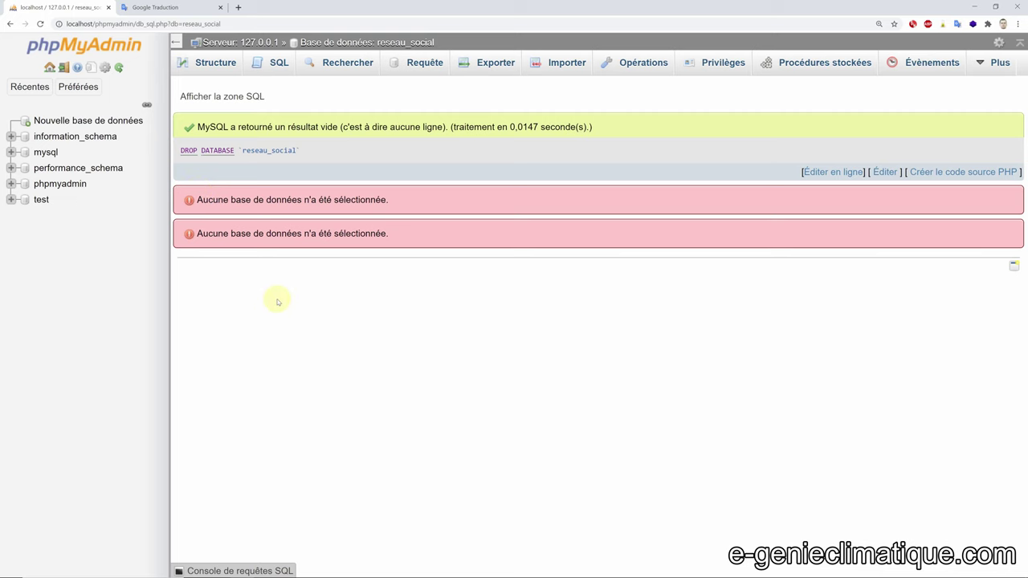
- Create a new database named reseau_social from the database-creation page
click(74, 86)
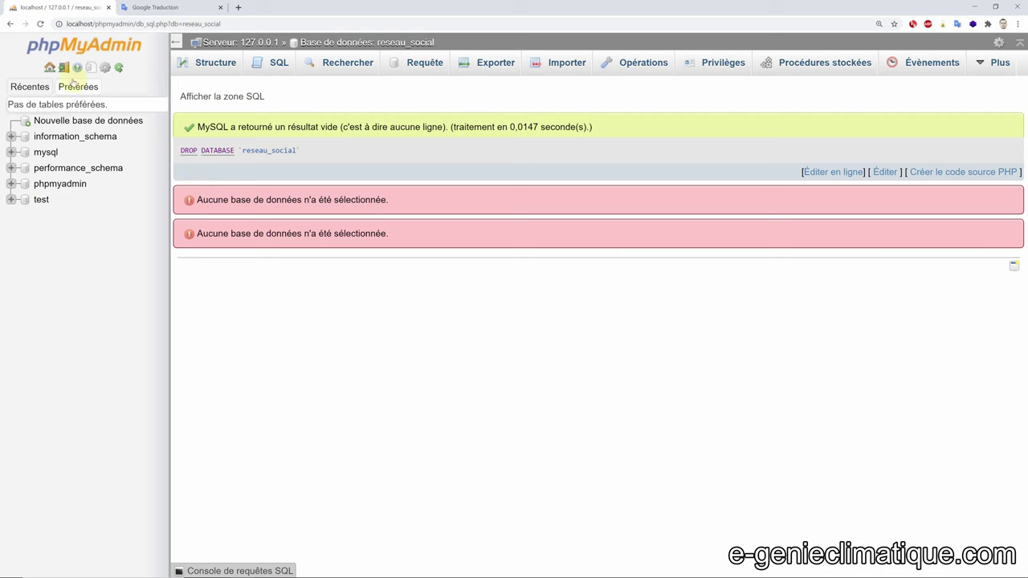
click(74, 85)
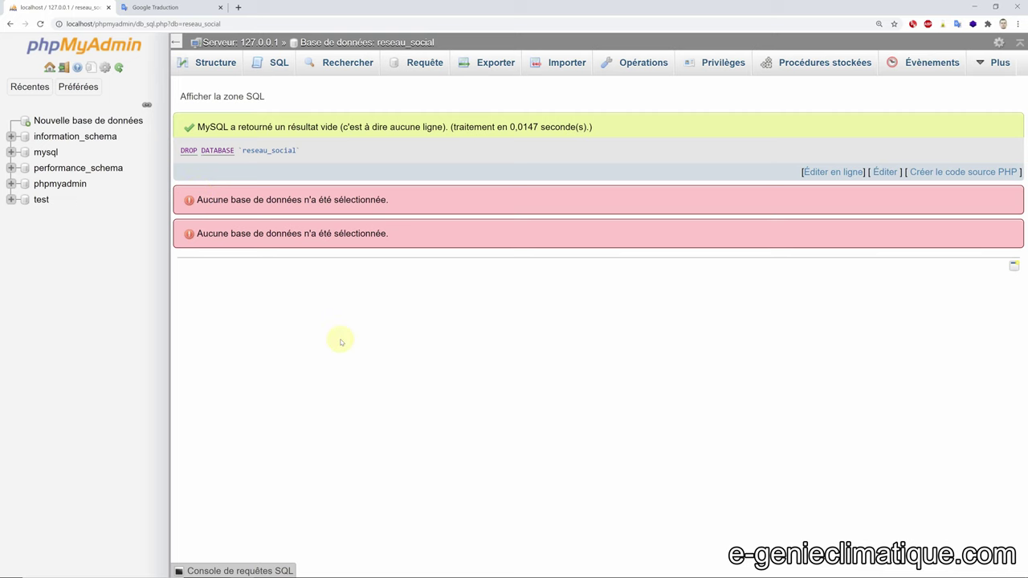
click(75, 120)
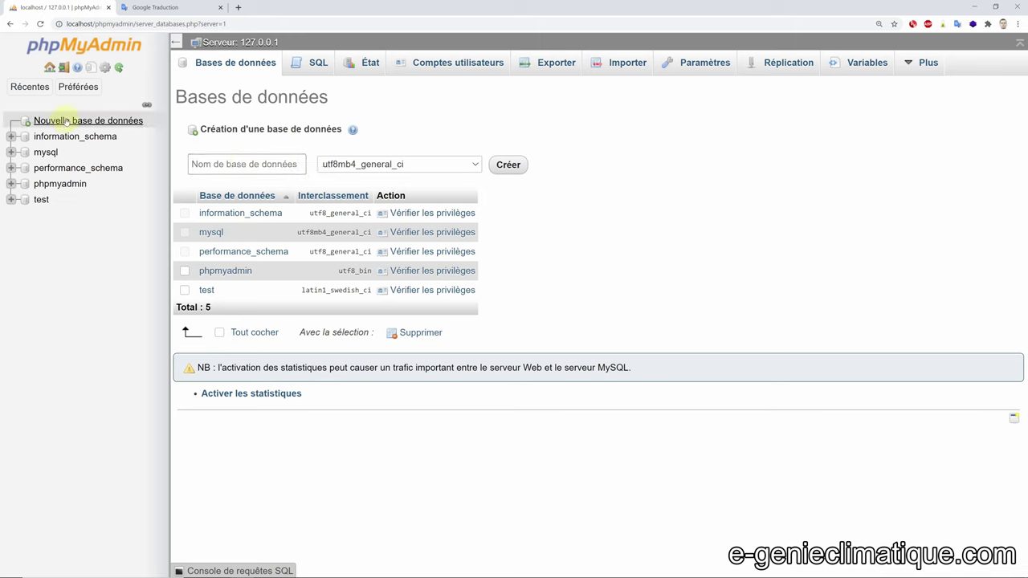
click(221, 164)
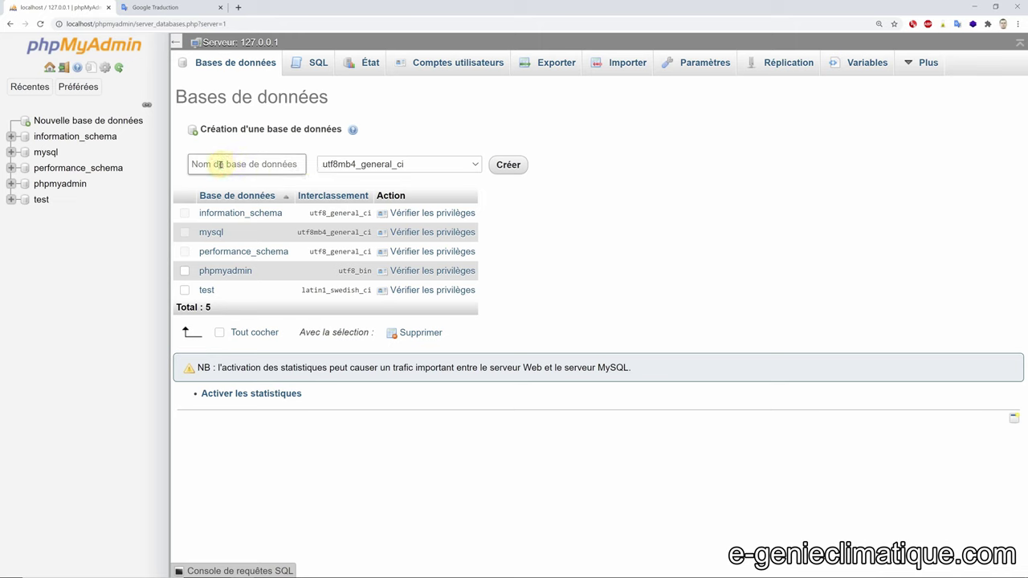
text(reseau_social)
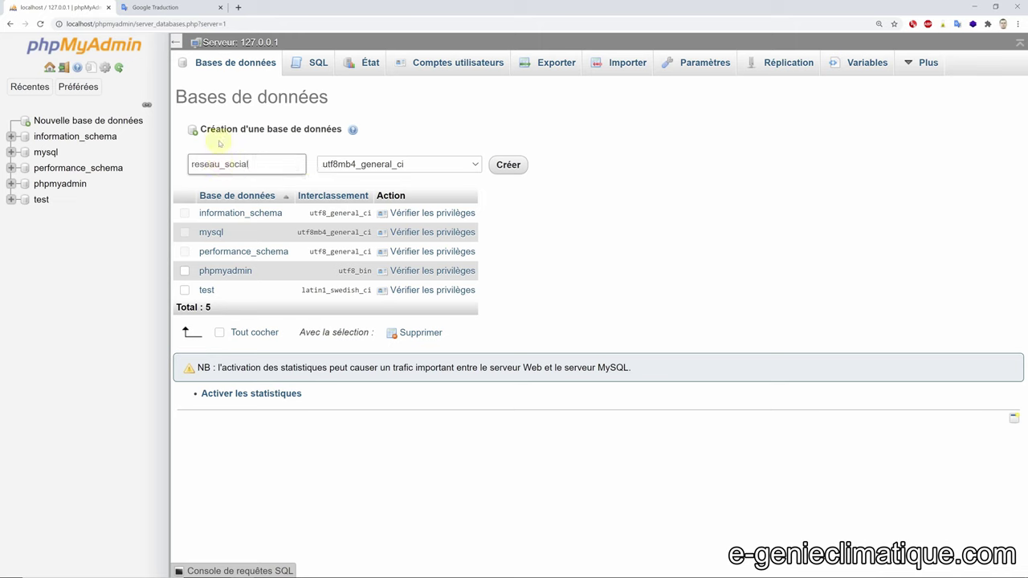
click(507, 166)
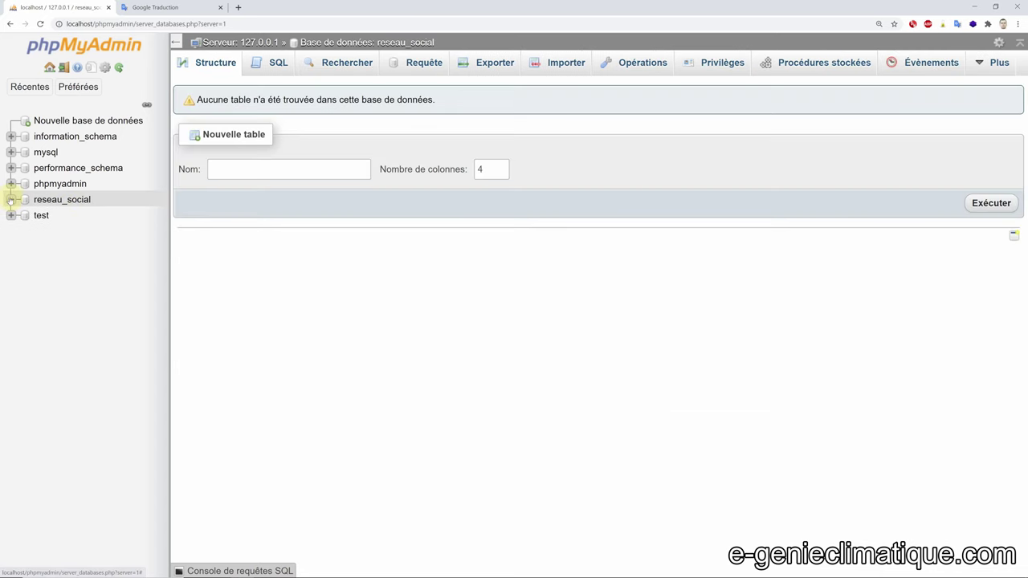
- Start naming the new table and view the reseau_social.users documents in MongoDB Atlas
drag(259, 99, 490, 100)
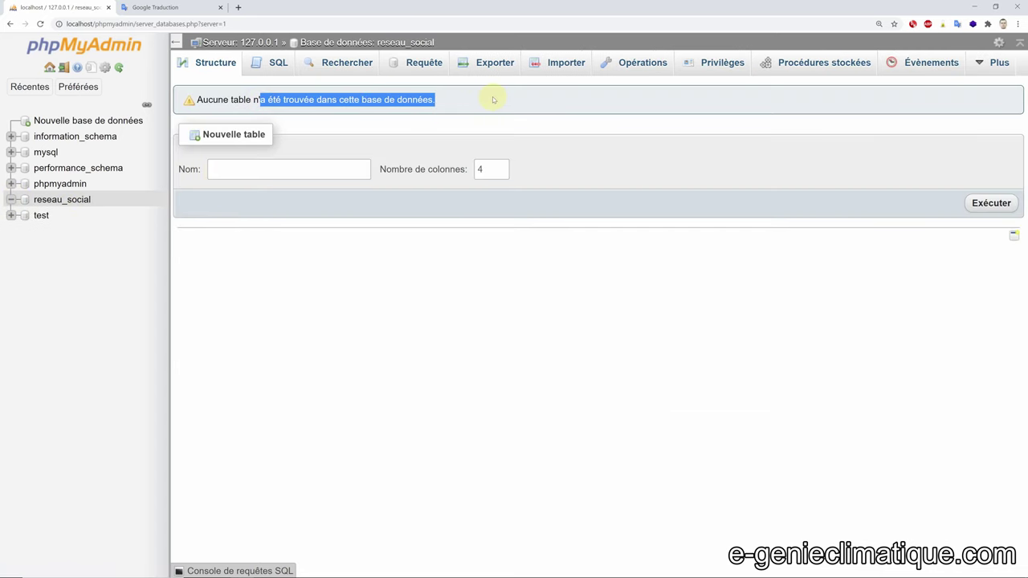
click(489, 100)
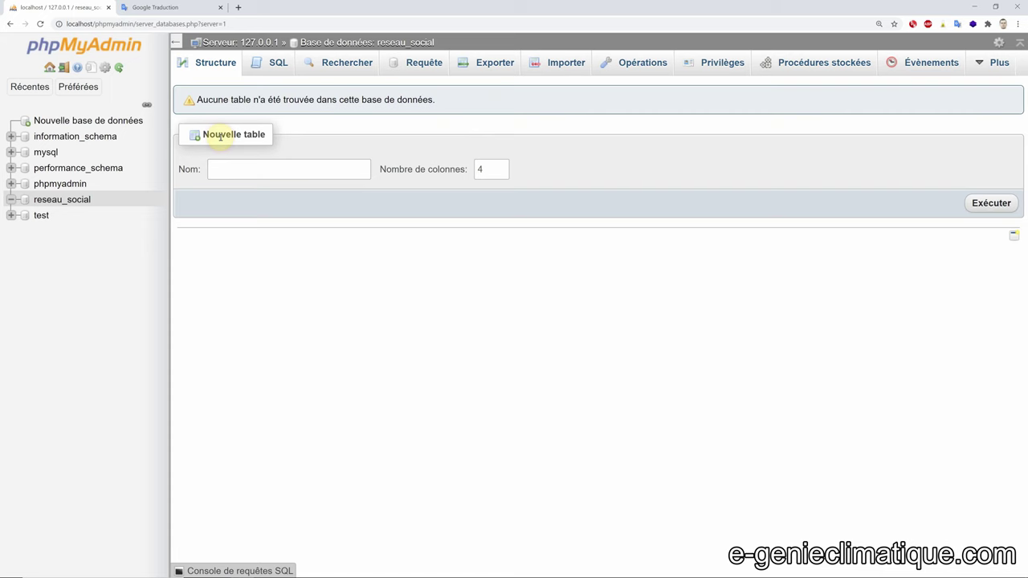
click(245, 169)
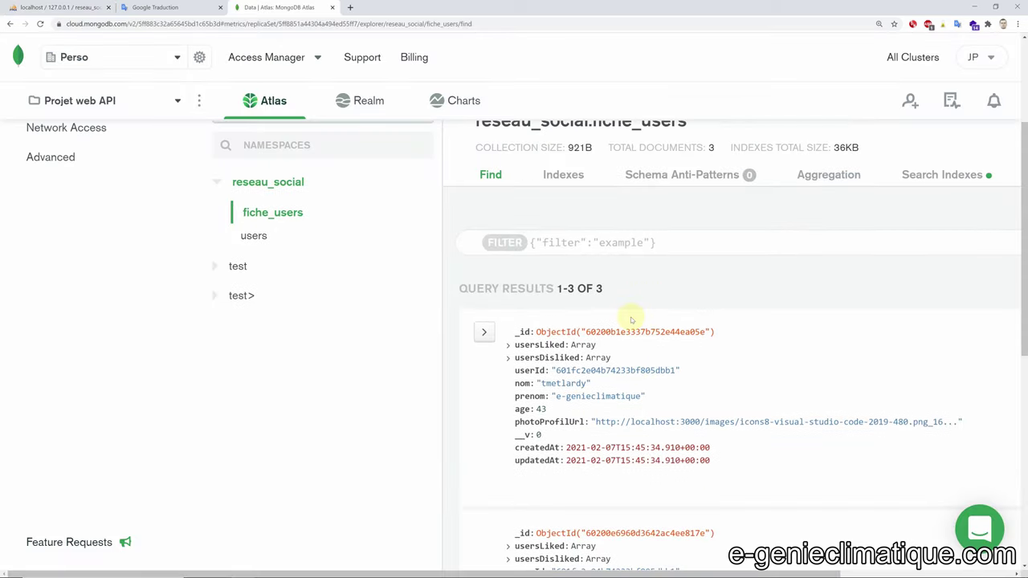
click(254, 235)
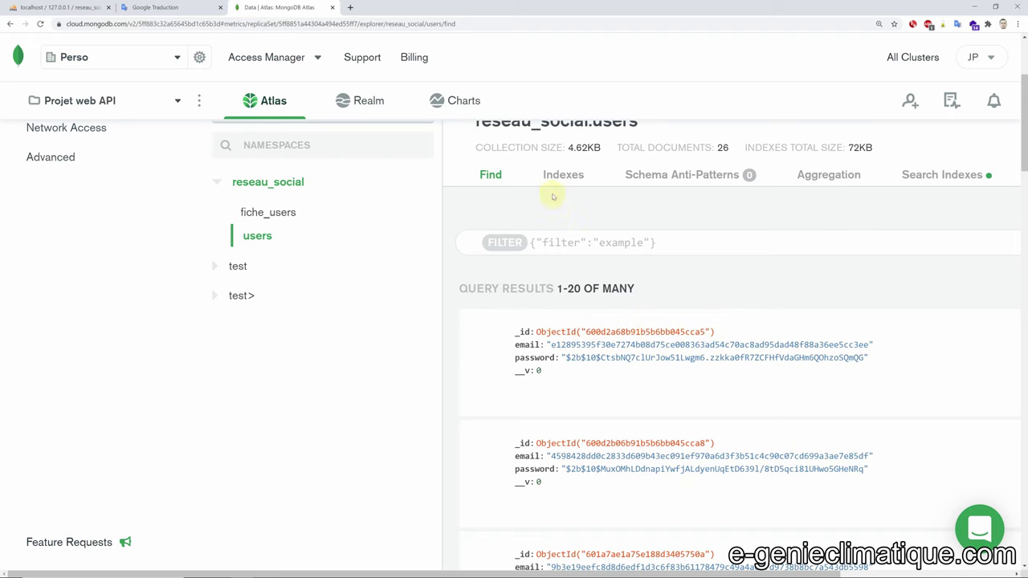
key(ctrl+1)
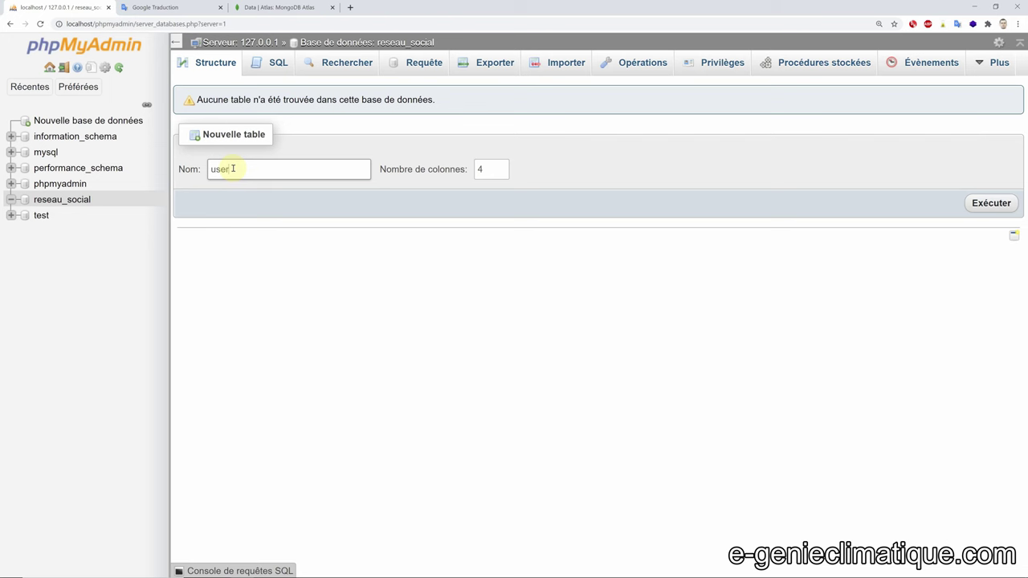
- Create the table user with 4 columns after rechecking the Atlas users collection
click(319, 7)
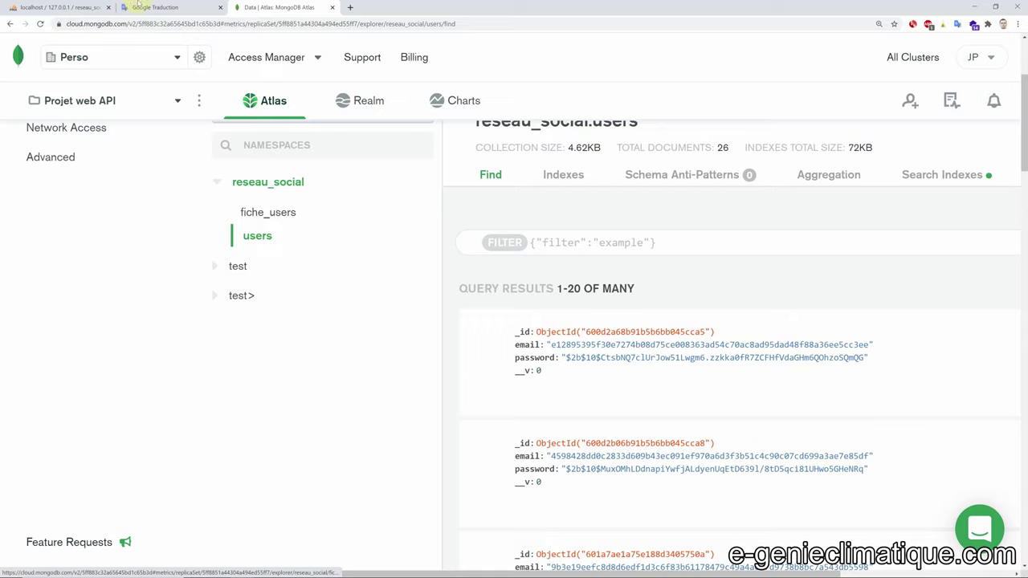
key(ctrl+1)
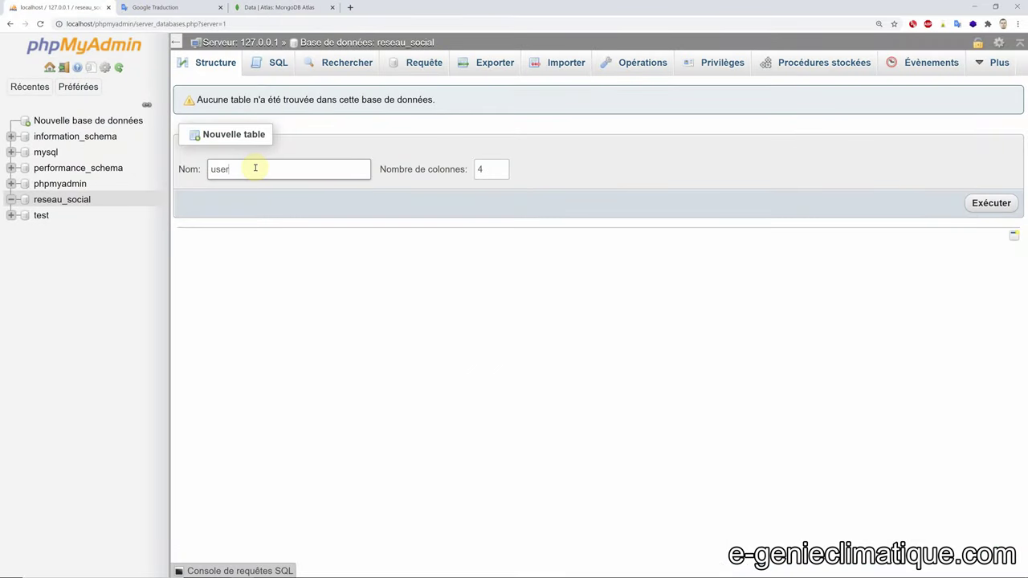
click(255, 167)
click(481, 170)
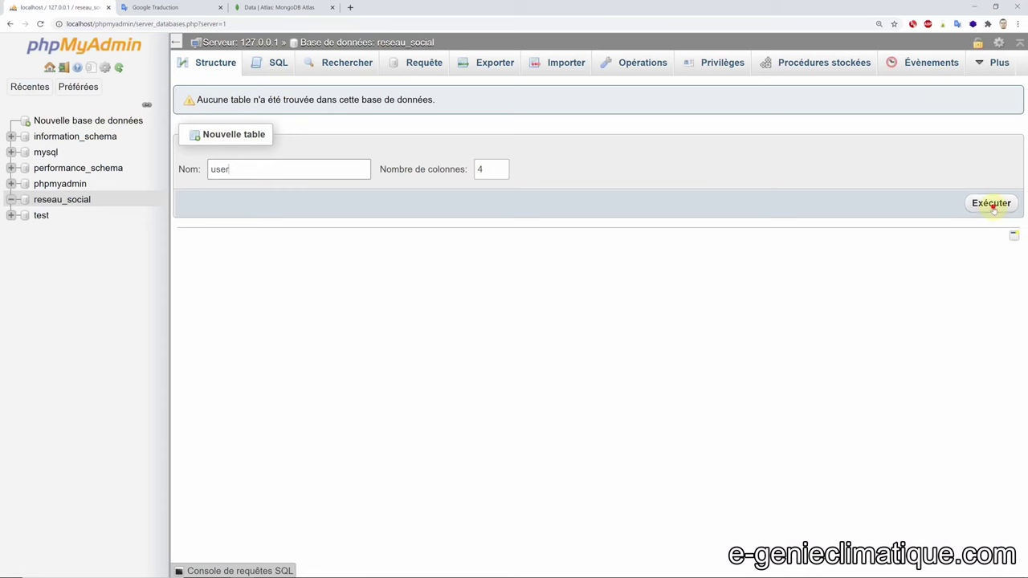
click(990, 202)
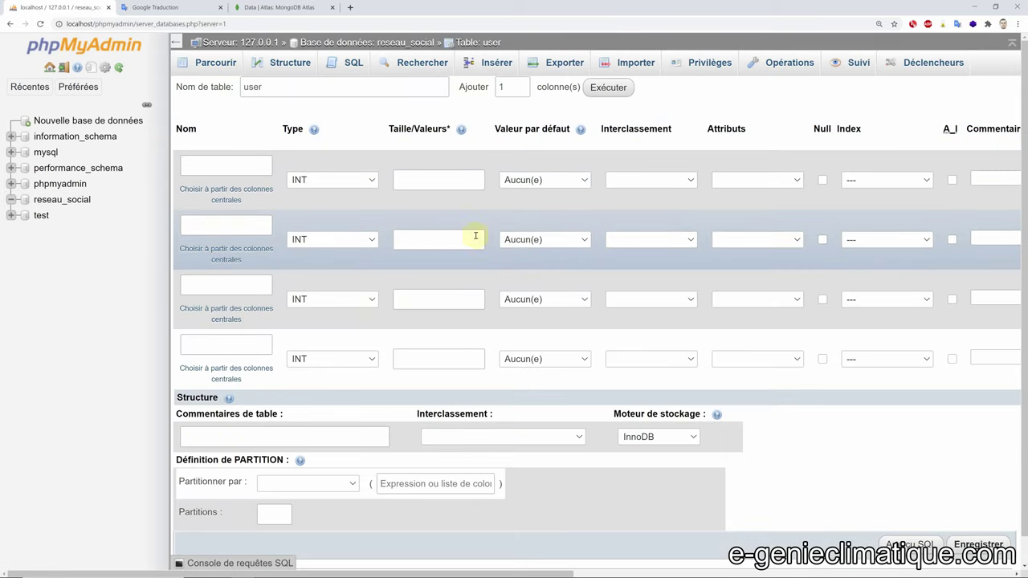
- Enter id, email, password and timestamp as the names of the four column rows
click(230, 164)
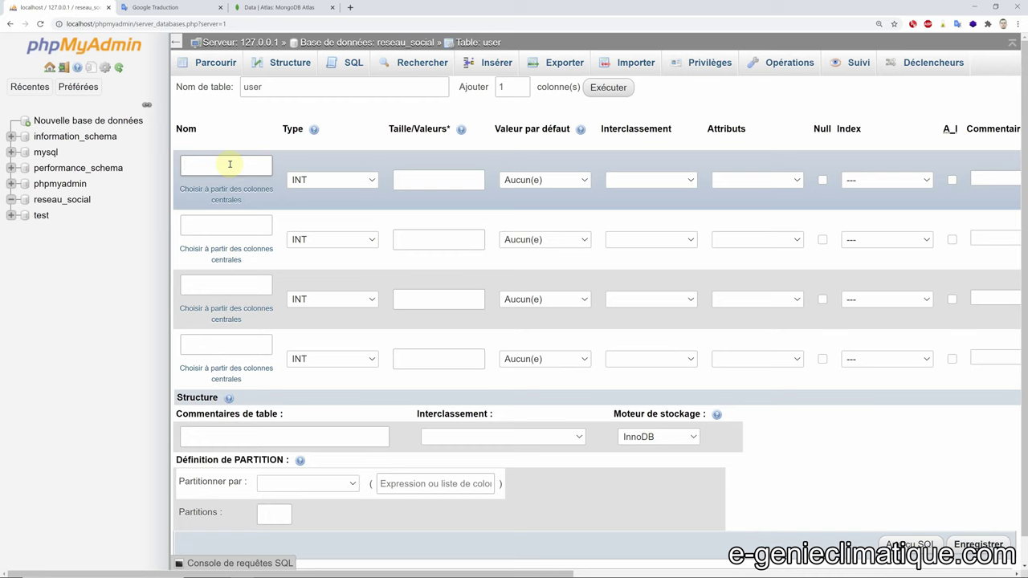
click(189, 227)
text(email)
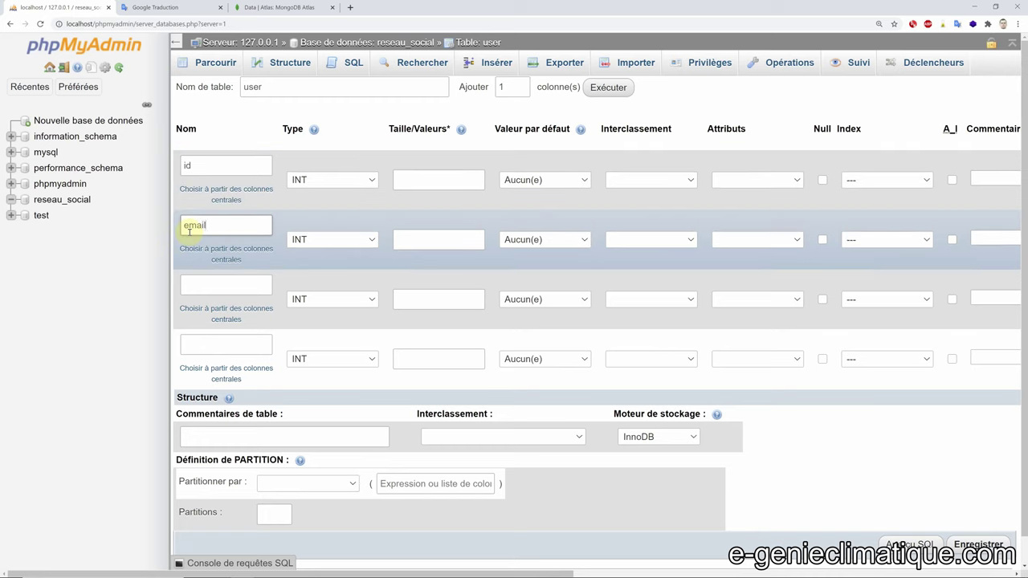
click(217, 290)
text(password)
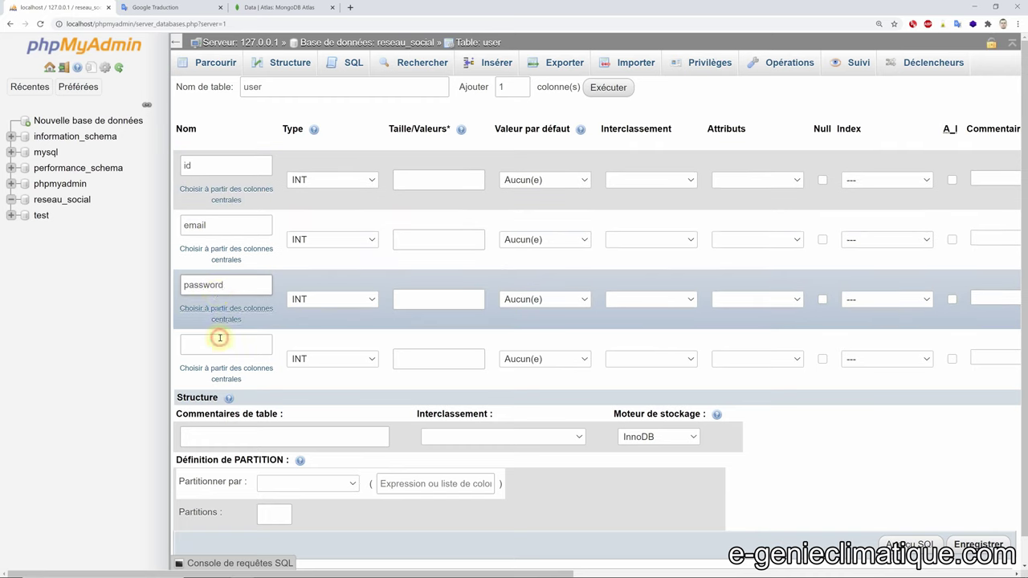
click(220, 338)
text(timestamp)
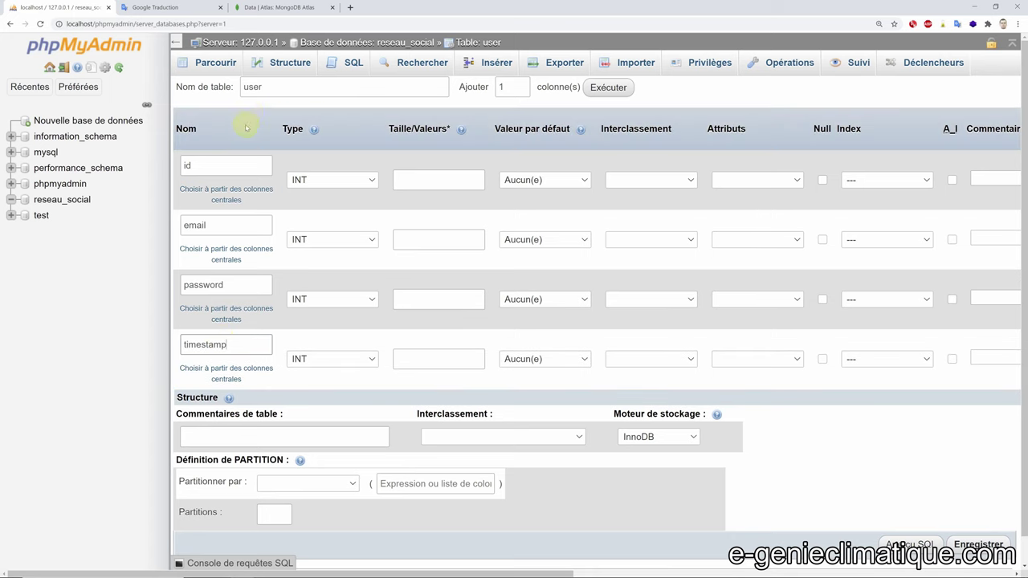
click(337, 182)
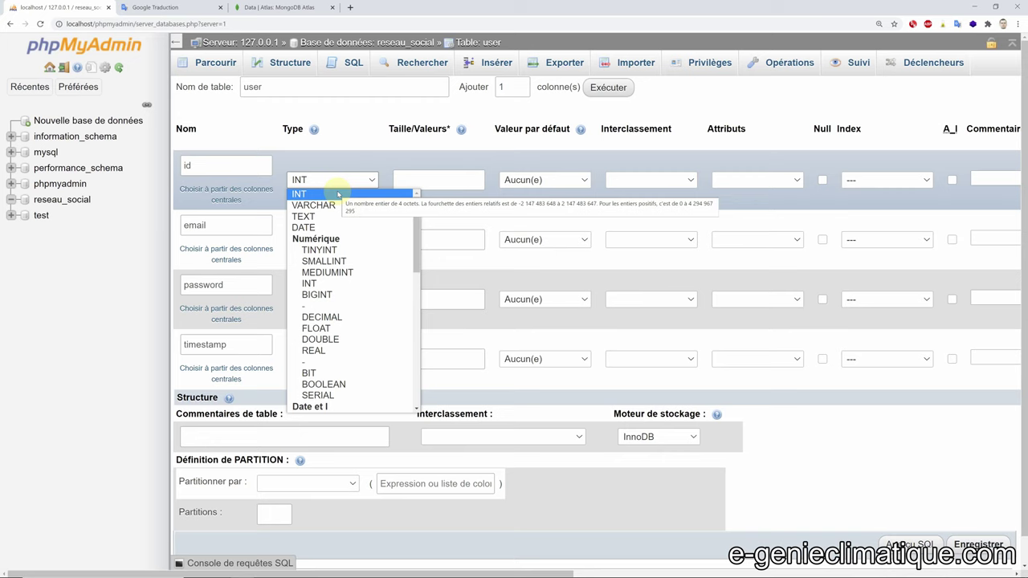
- Keep INT as the id column's type and go to its size field
click(338, 195)
click(425, 178)
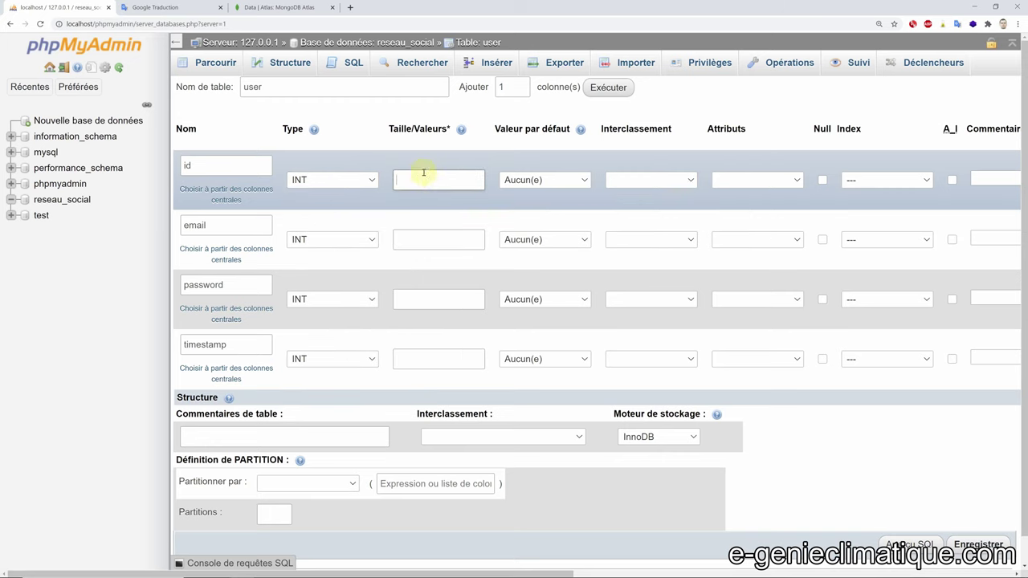
mouse_move(460, 130)
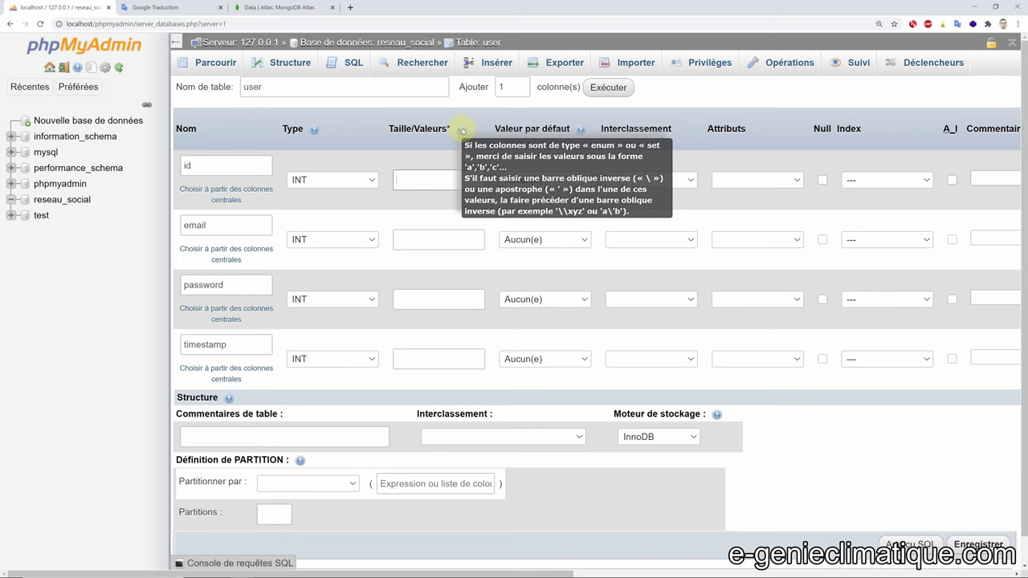
- Give the email column a length of 100, checking the table-creation mind map
click(423, 239)
text(255)
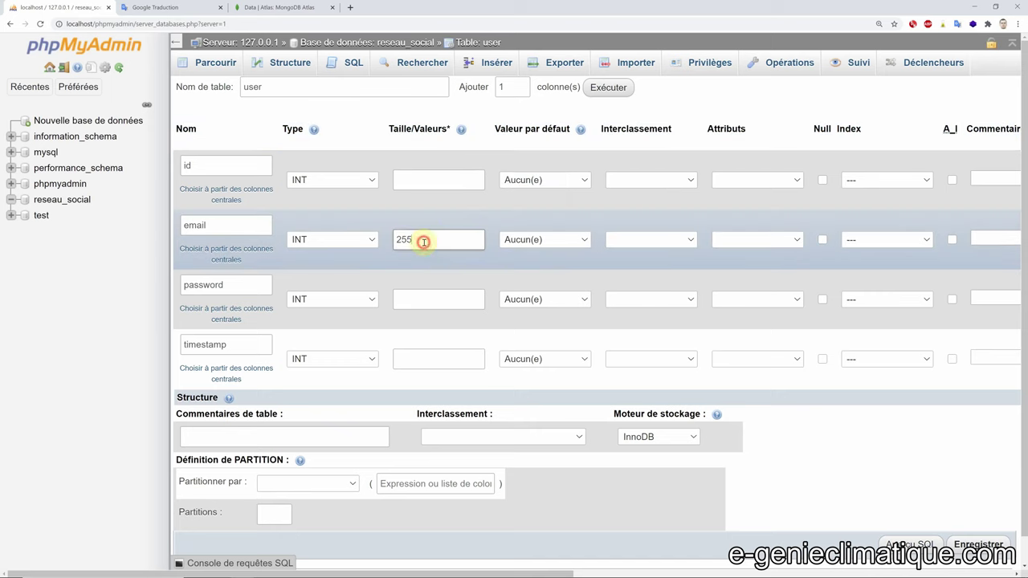
drag(422, 238, 385, 245)
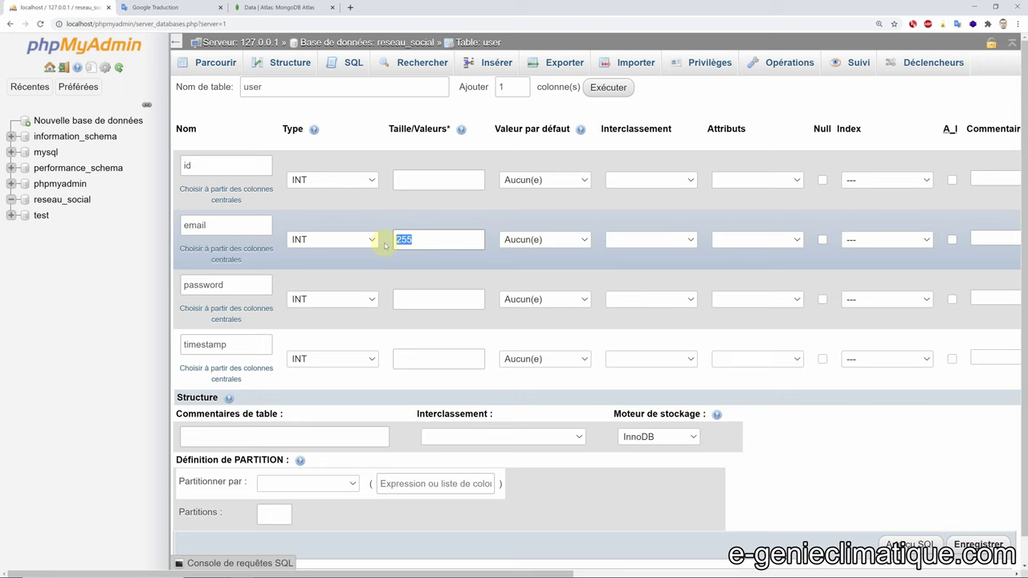
key(End)
key(BackSpace)
key(BackSpace)
key(alt+Tab)
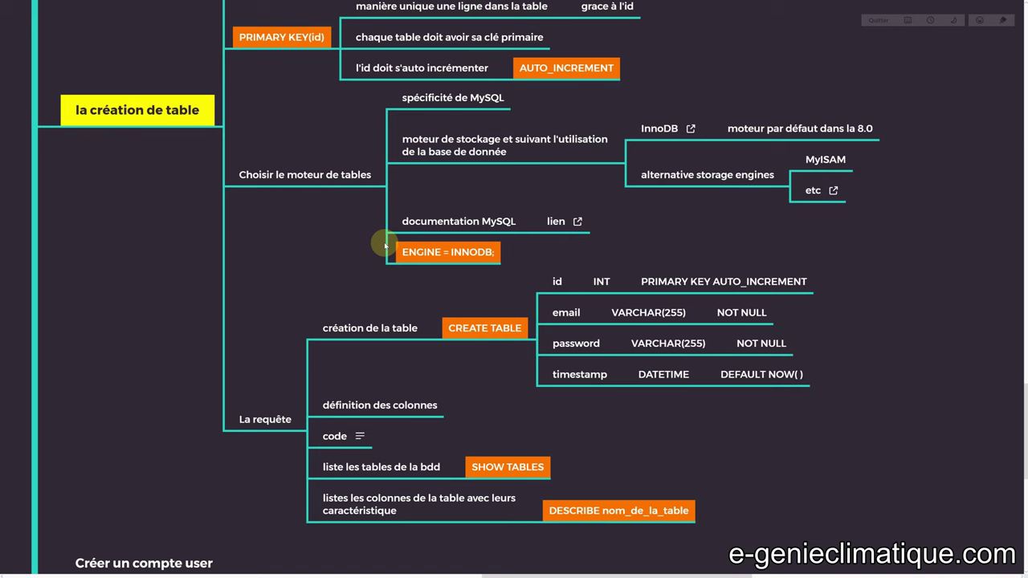
key(alt+Tab)
click(331, 240)
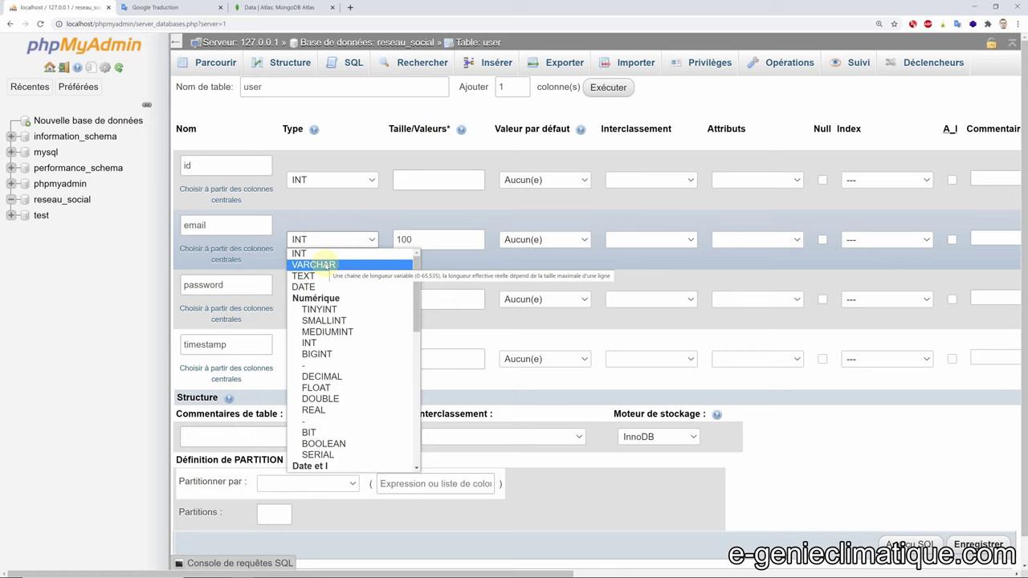
- Make the email column VARCHAR with a length of 50
click(325, 264)
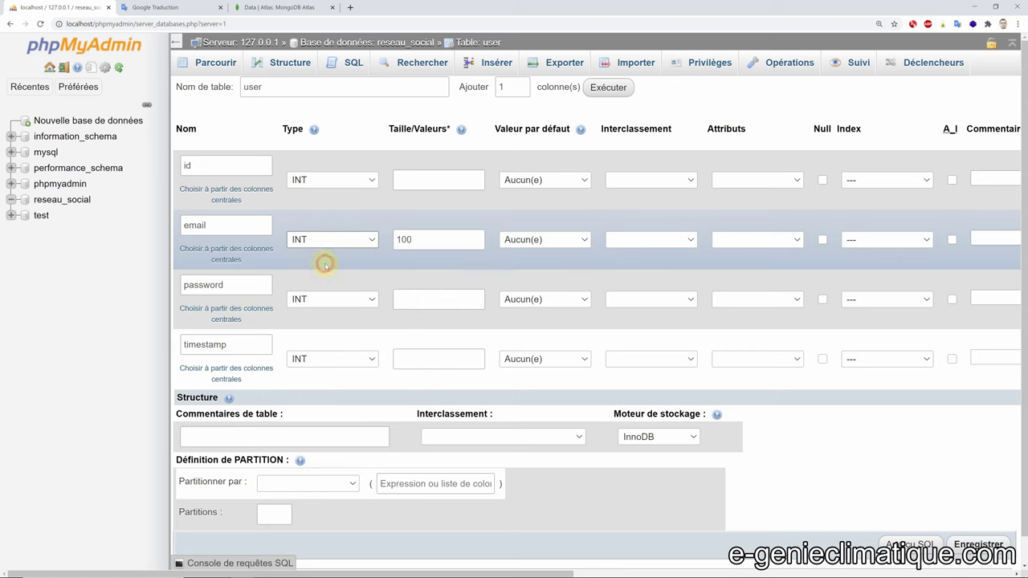
double_click(428, 239)
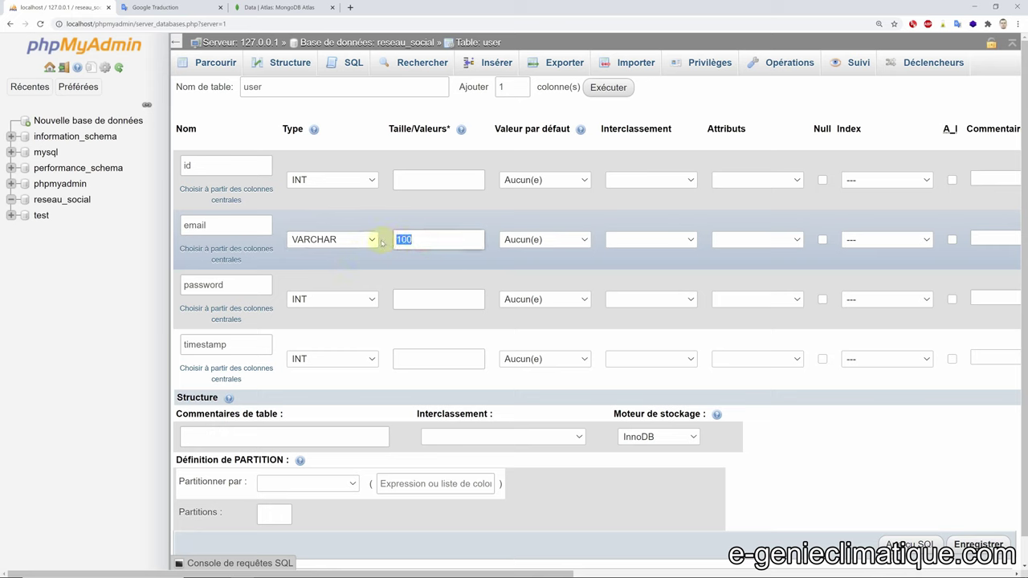
text(255)
drag(440, 241, 383, 247)
text(30)
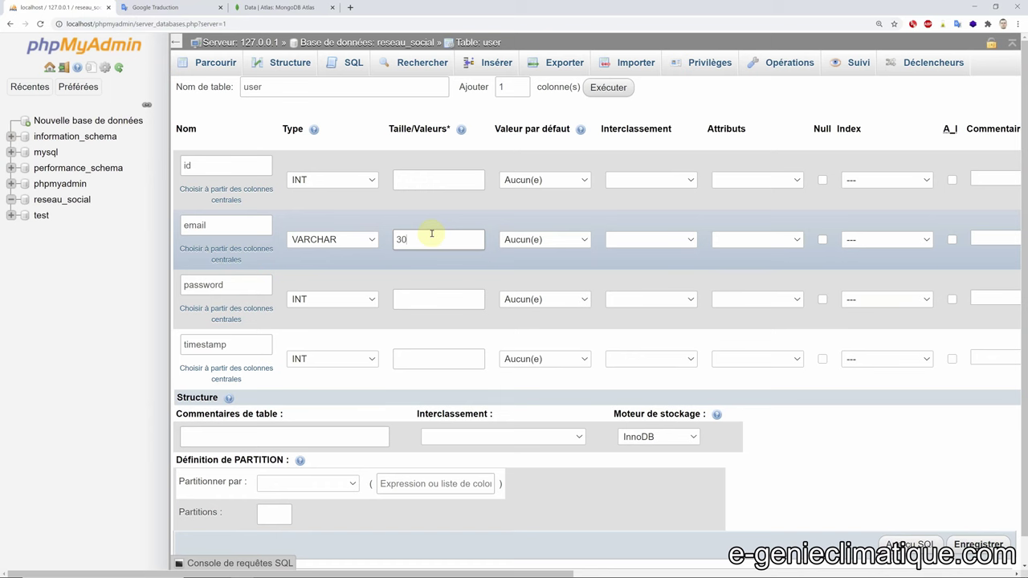
drag(424, 234, 384, 243)
text(50)
- Make the password column VARCHAR with a length of 50 as well
click(347, 302)
click(325, 323)
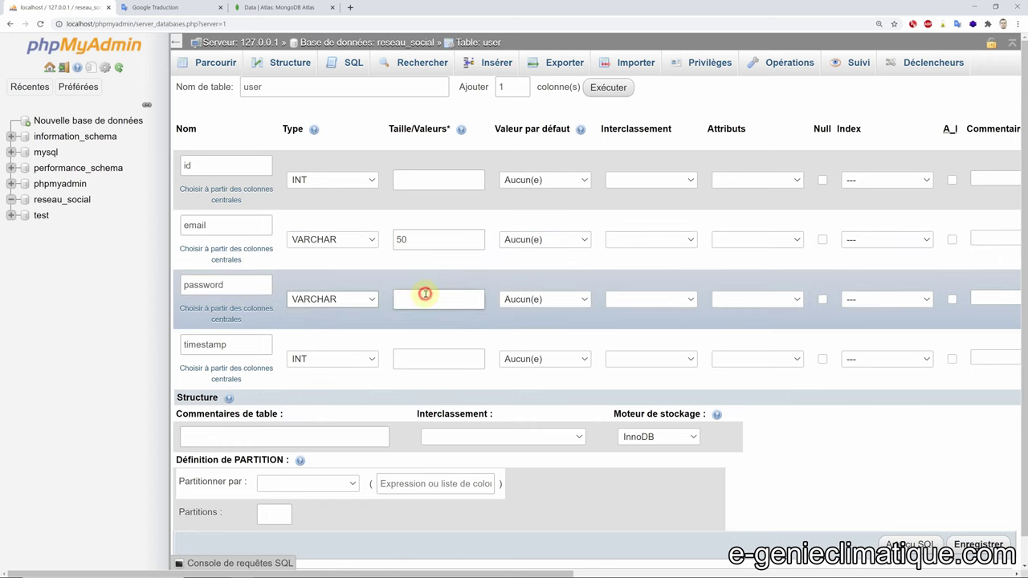
click(418, 296)
text(50)
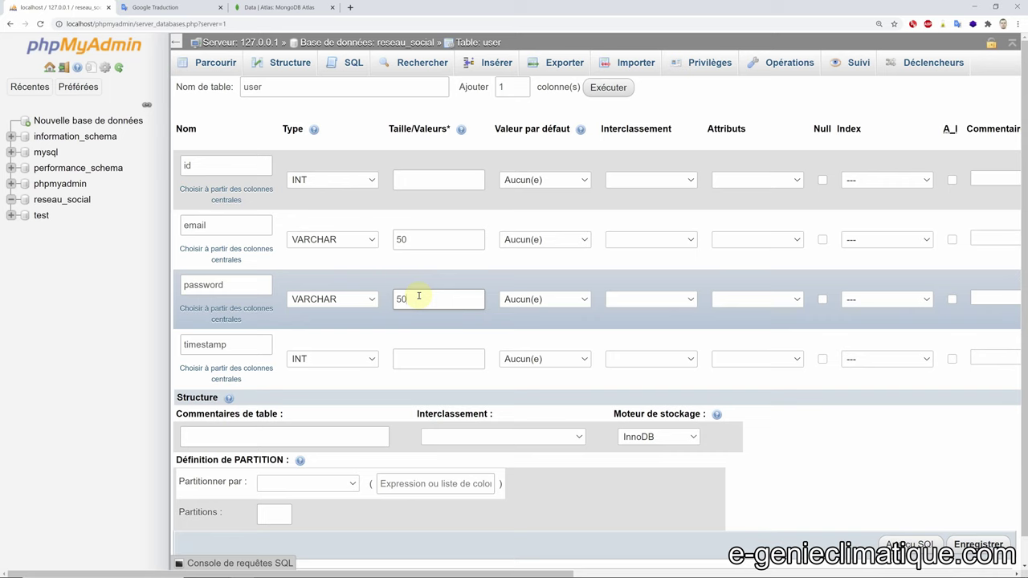
- Look over the email and password hashes of the first MongoDB Atlas document
click(273, 7)
drag(550, 344, 863, 357)
click(787, 363)
drag(565, 357, 867, 358)
click(791, 344)
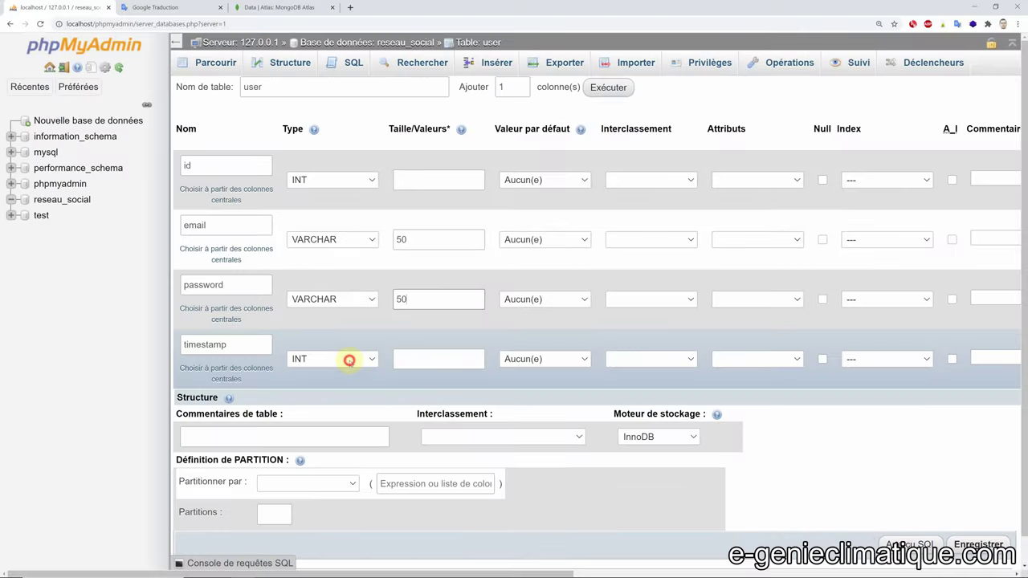
click(347, 359)
scroll(338, 245, down, 2)
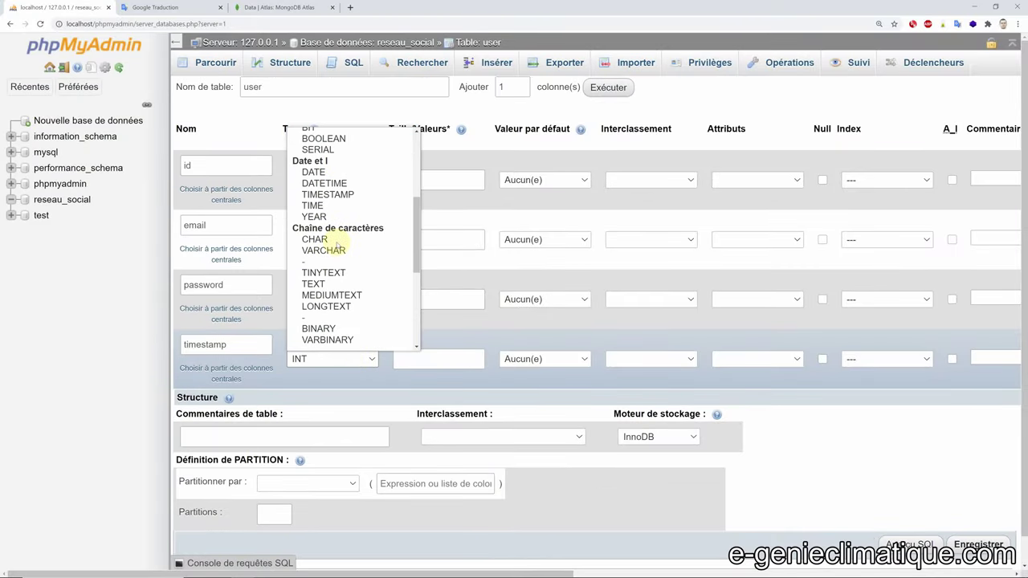
- Try TIMESTAMP and then DATE as the timestamp column's type
scroll(338, 245, down, 2)
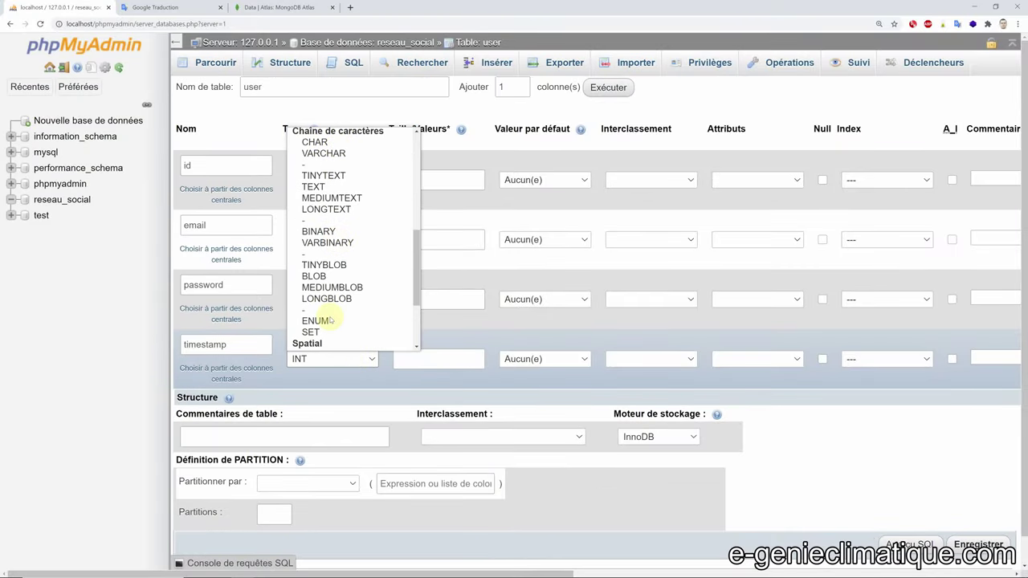
scroll(345, 257, up, 4)
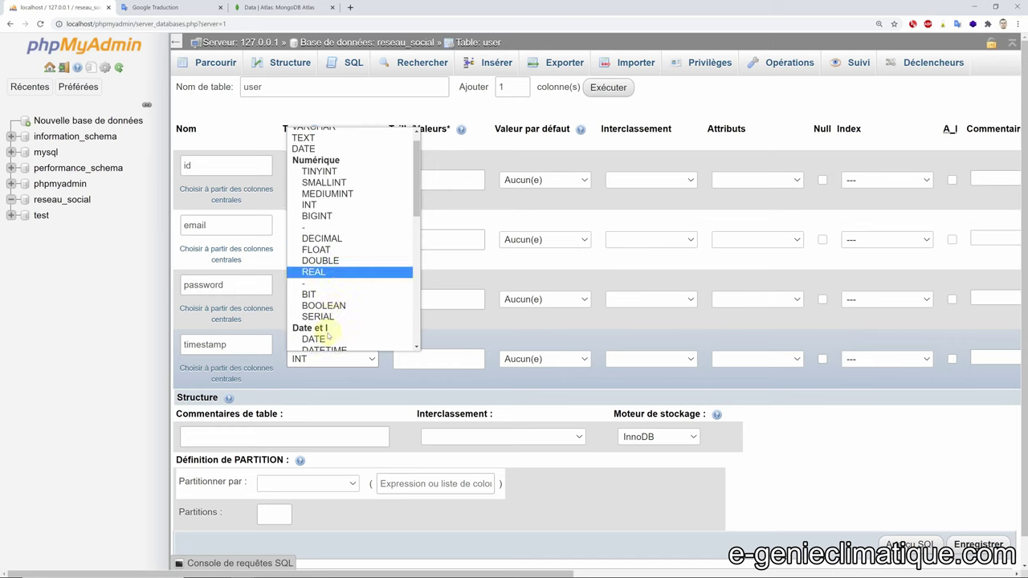
scroll(329, 321, down, 2)
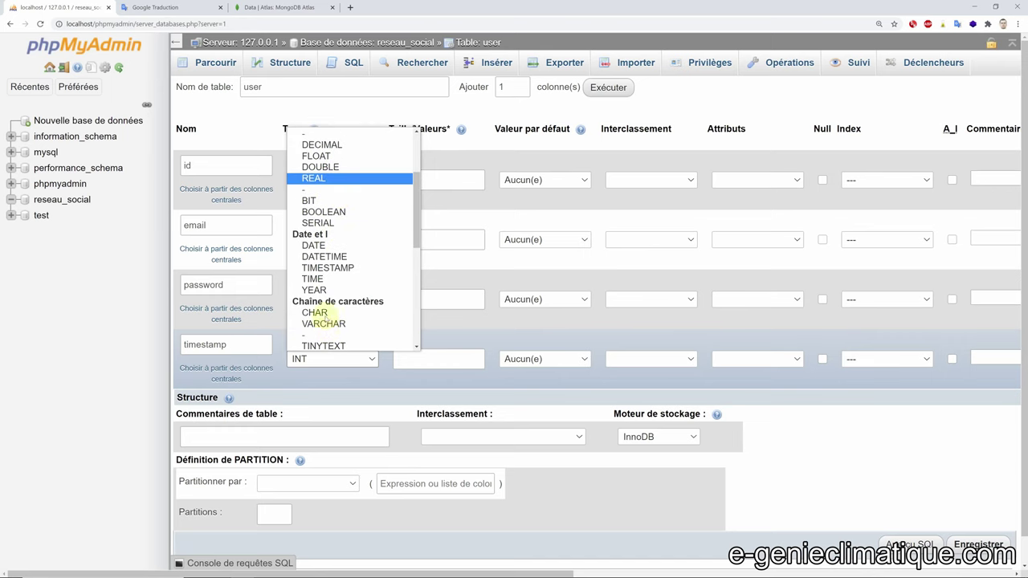
click(326, 268)
click(345, 359)
click(326, 321)
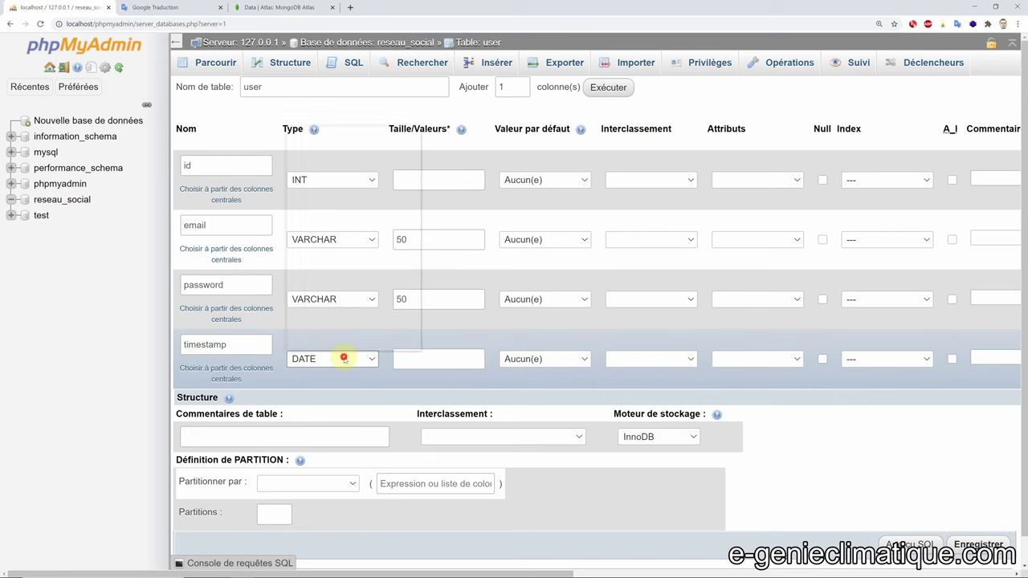
- Settle on DATETIME for timestamp and leave the id column with no default value
click(344, 359)
scroll(333, 257, down, 3)
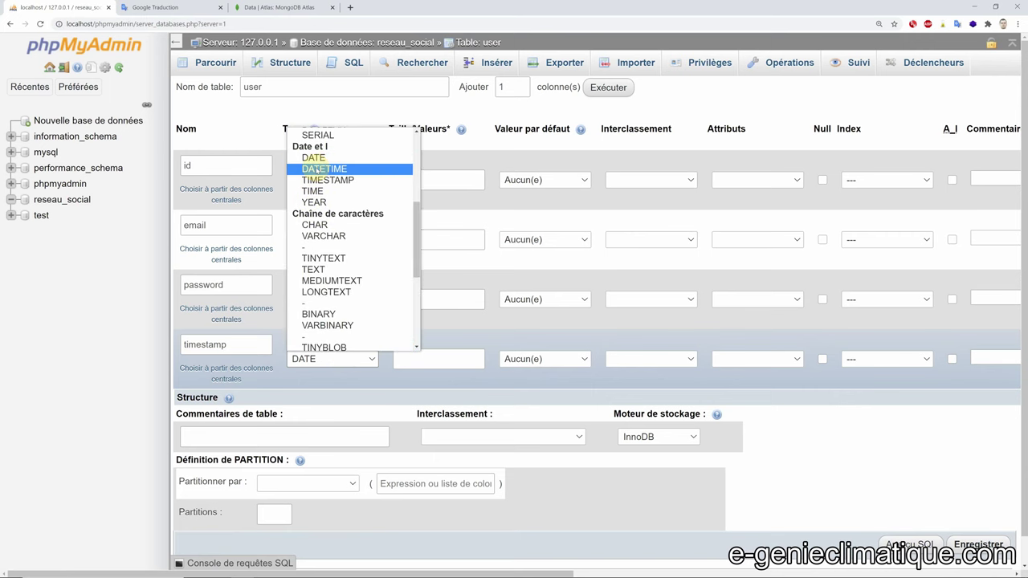
click(325, 168)
click(333, 359)
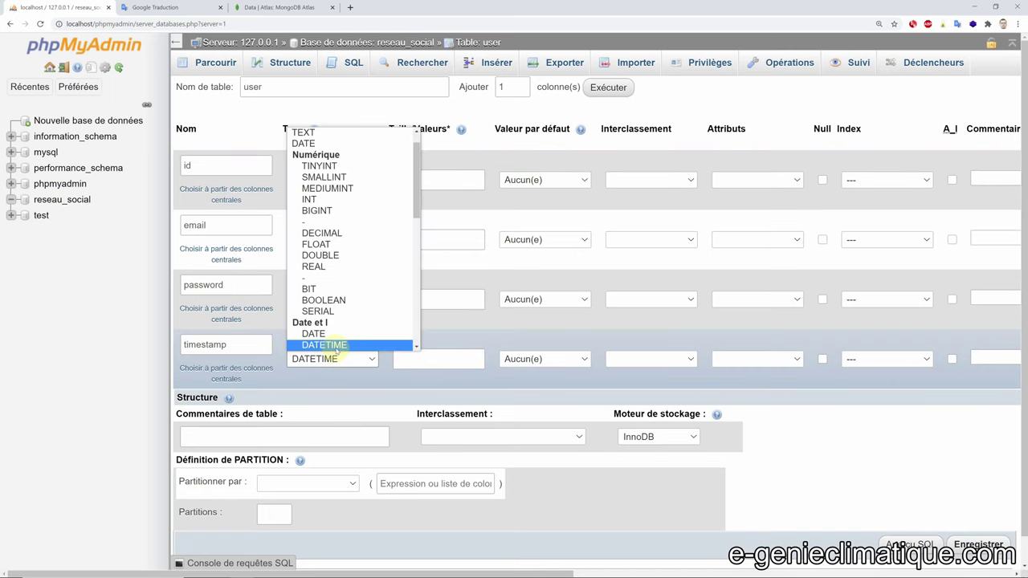
scroll(349, 297, down, 2)
scroll(349, 296, down, 2)
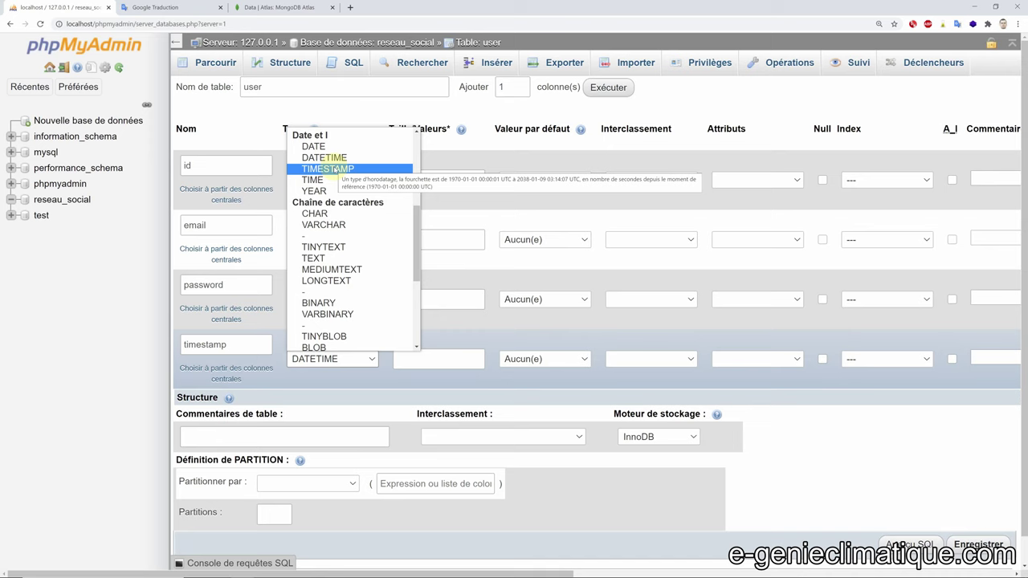
click(367, 376)
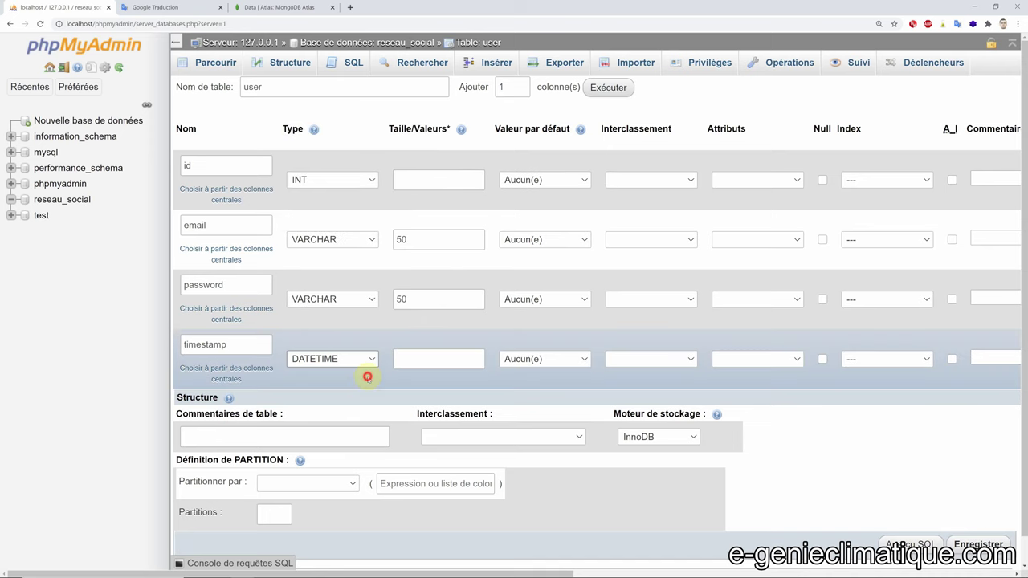
click(432, 352)
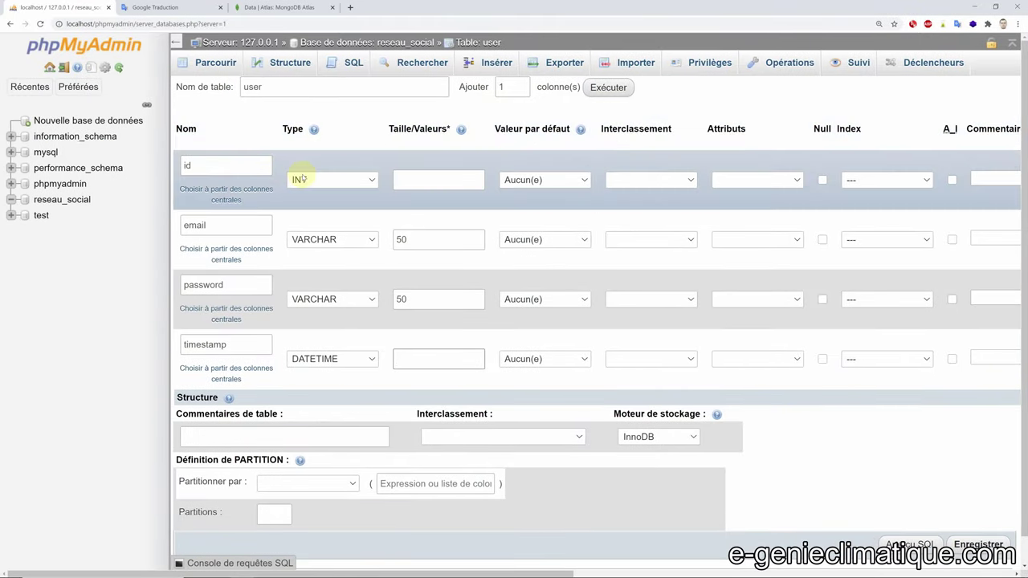
click(550, 181)
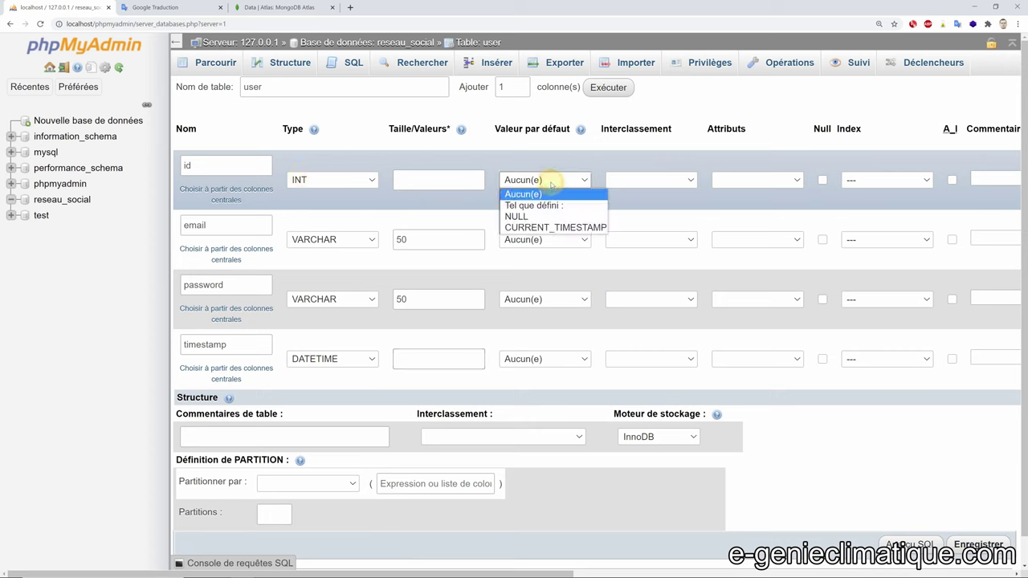
click(550, 184)
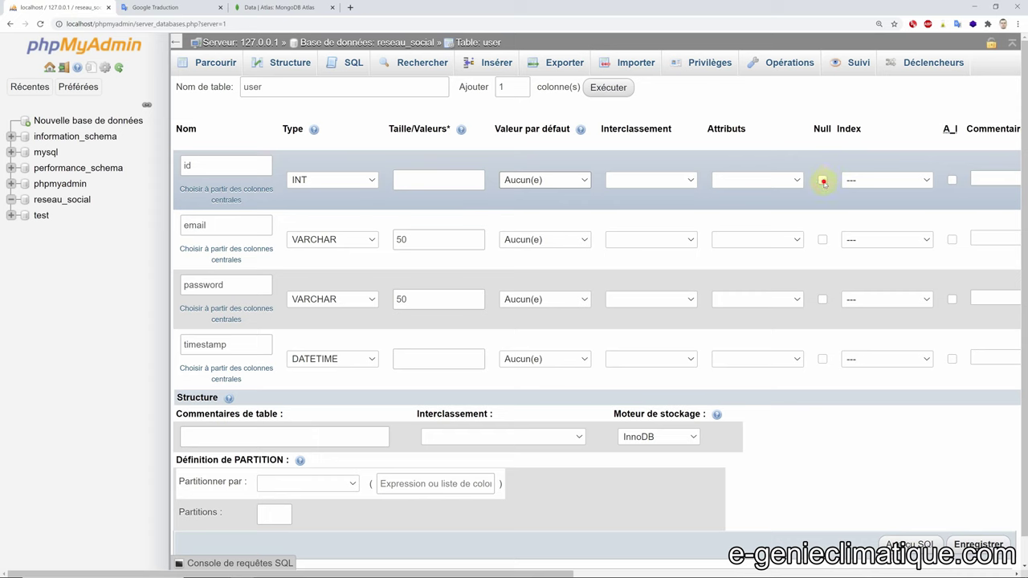
click(822, 179)
click(822, 239)
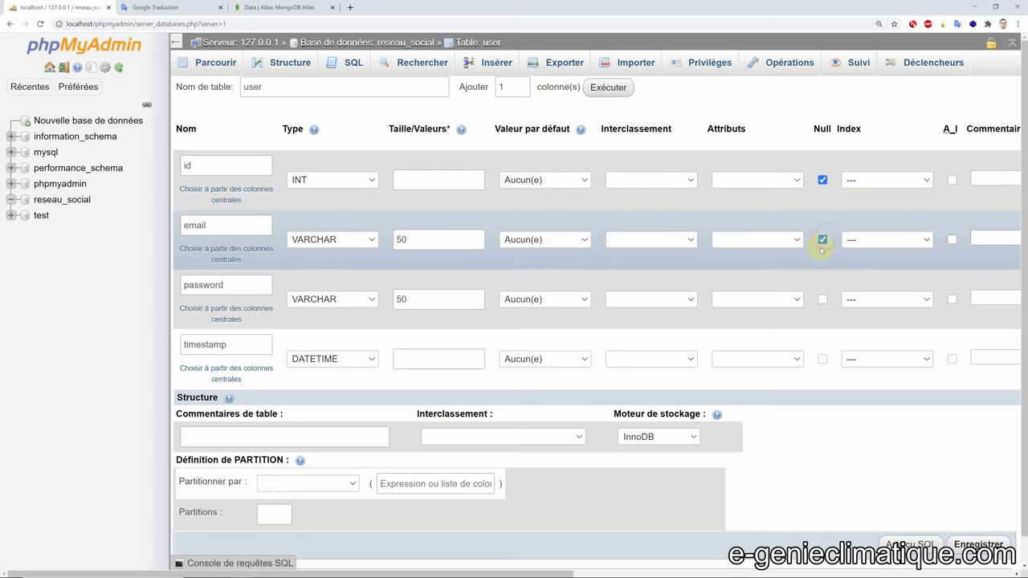
click(822, 299)
click(822, 359)
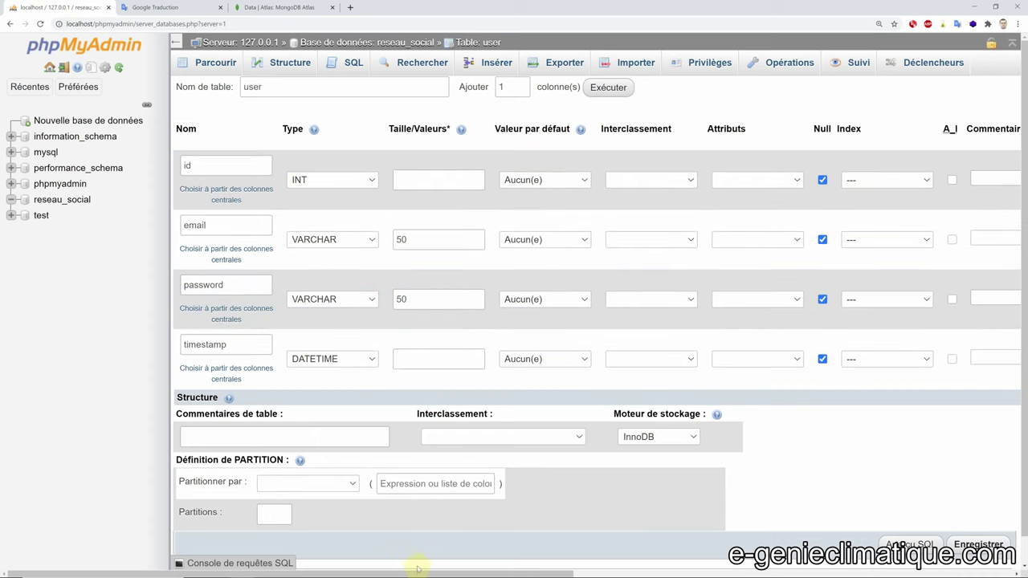
drag(471, 570, 580, 571)
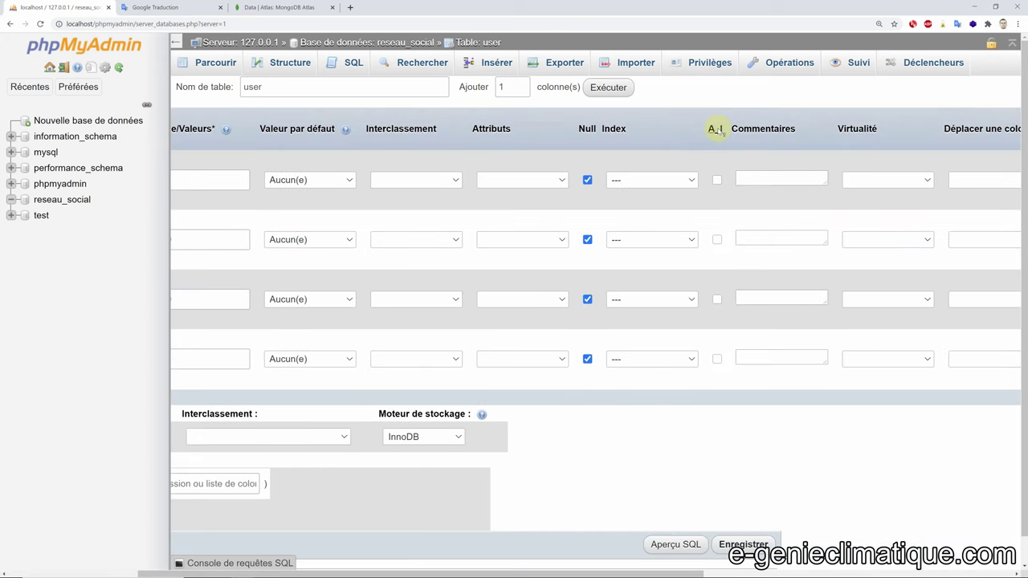
click(717, 180)
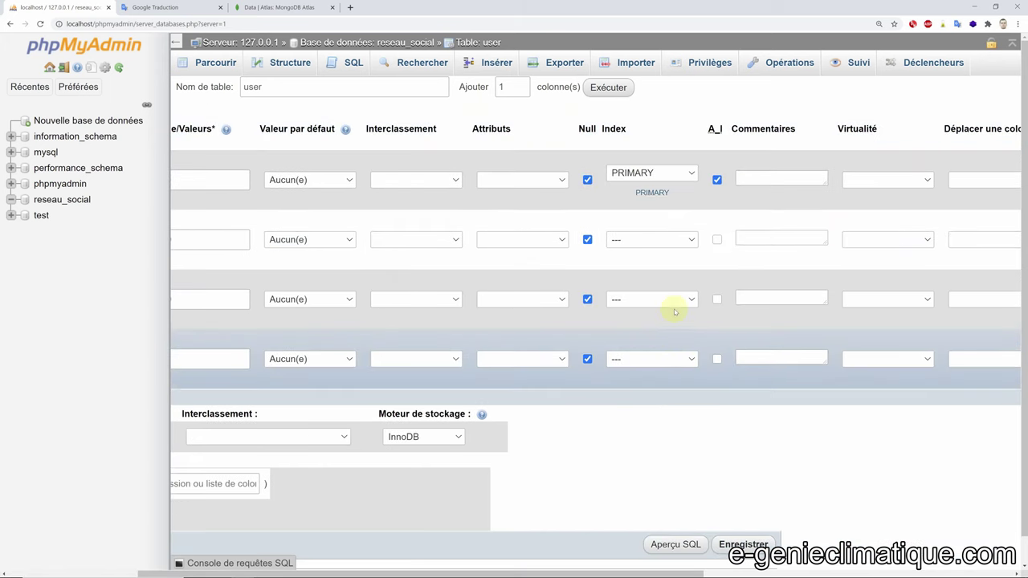
drag(665, 573, 534, 573)
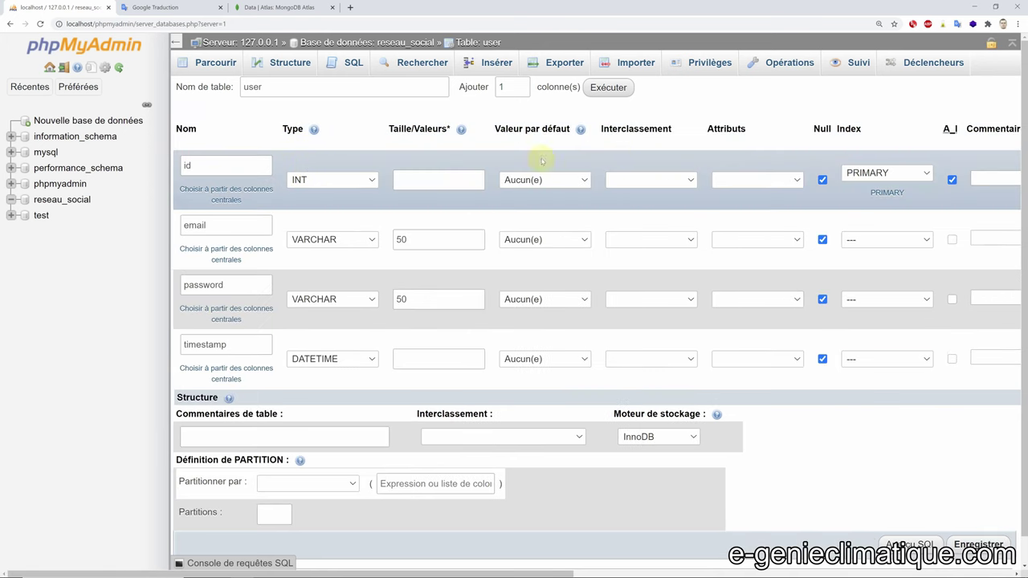
click(242, 168)
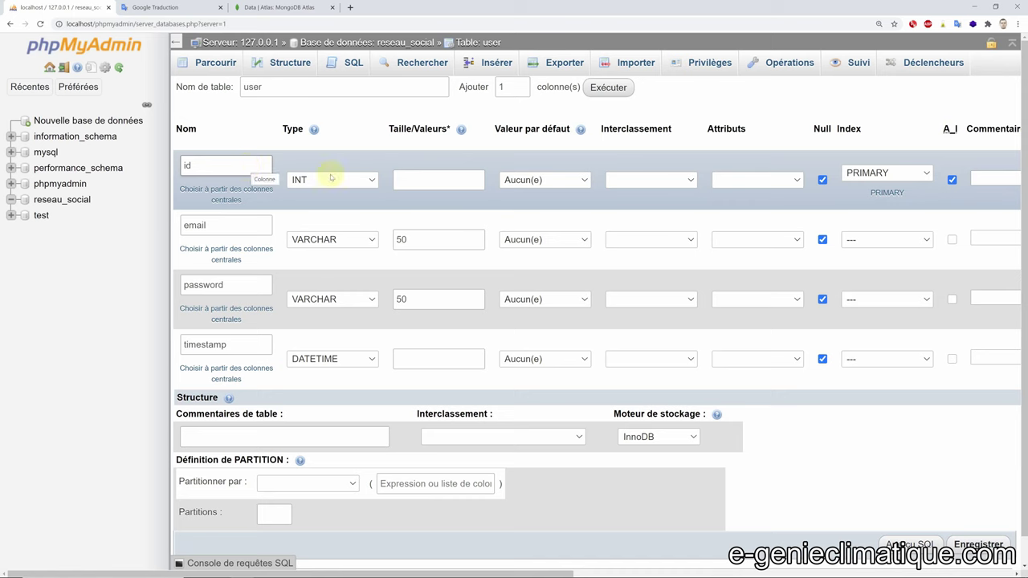
click(908, 172)
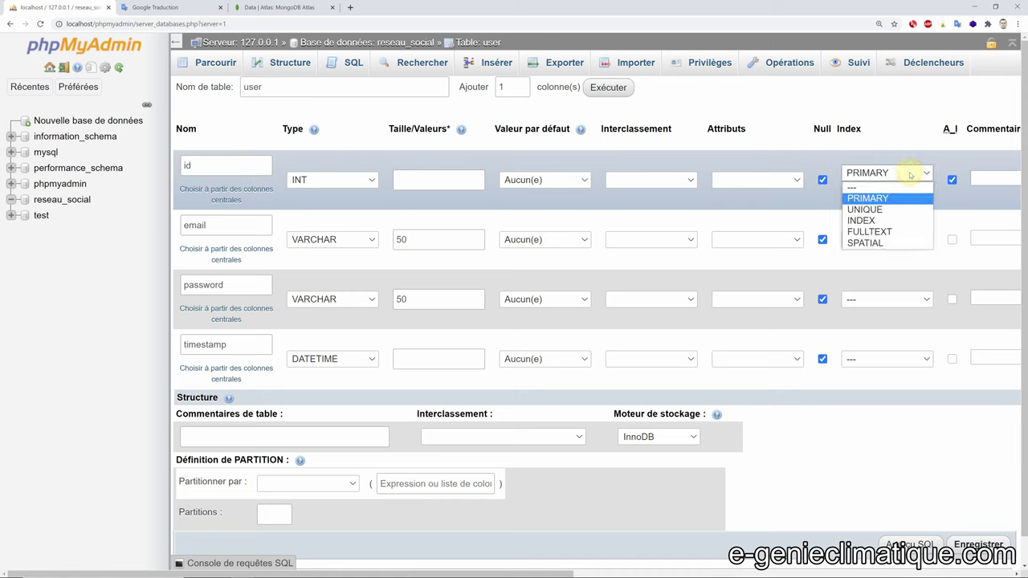
click(907, 172)
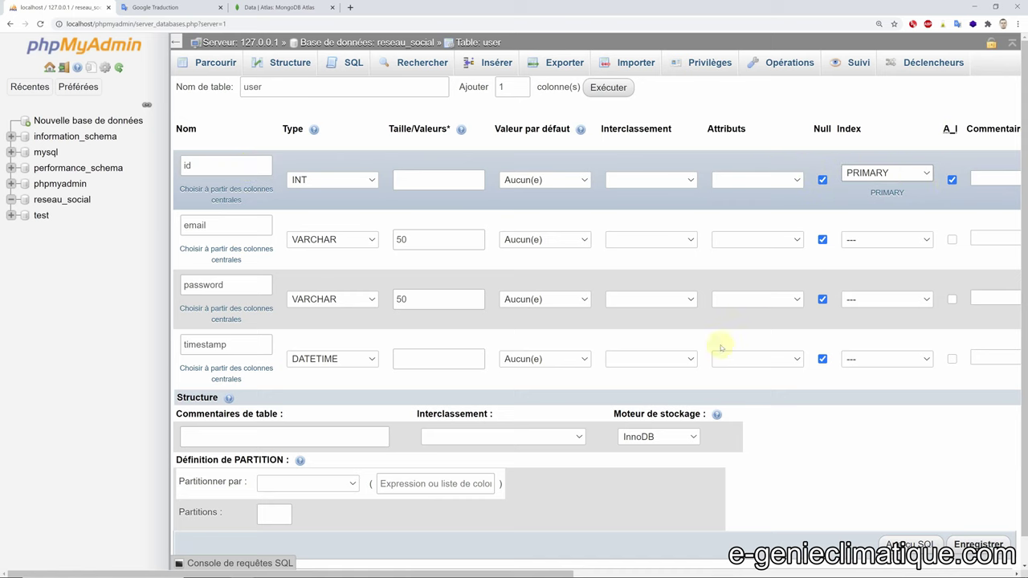
drag(570, 574, 813, 575)
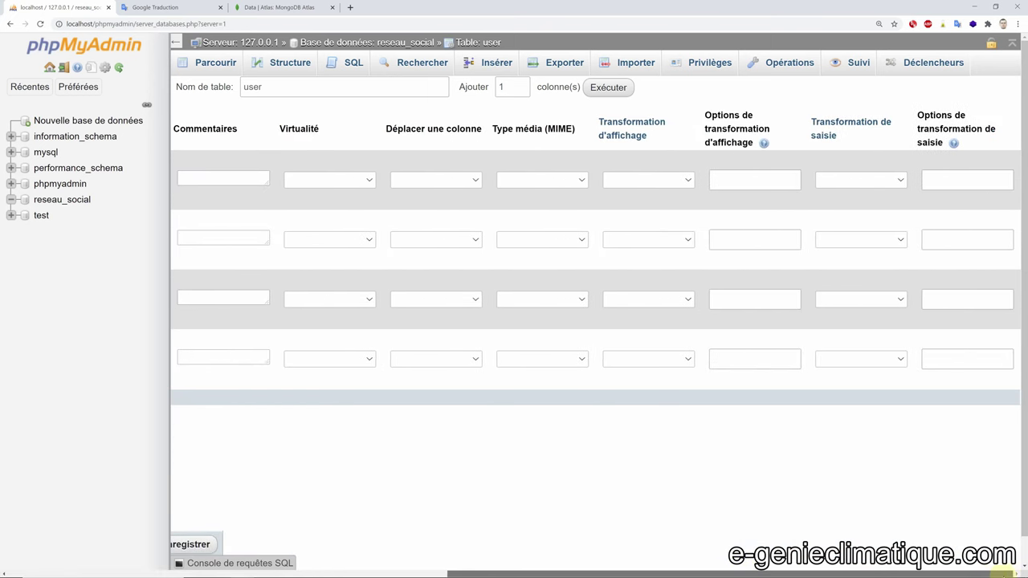
drag(928, 574, 479, 558)
- Make the id column UNSIGNED, leaving the other attributes and collations unchanged
click(757, 179)
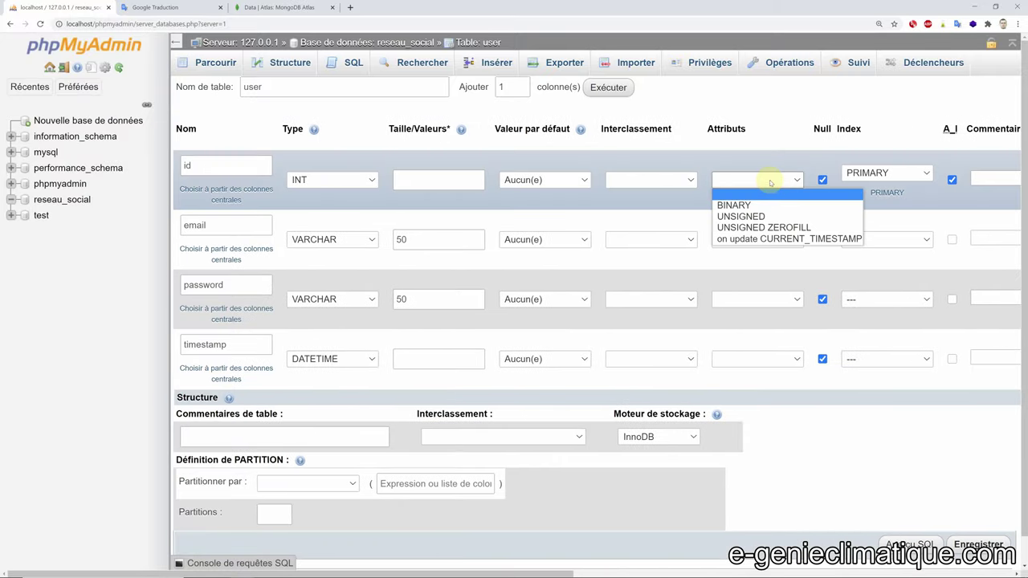
click(746, 216)
click(787, 239)
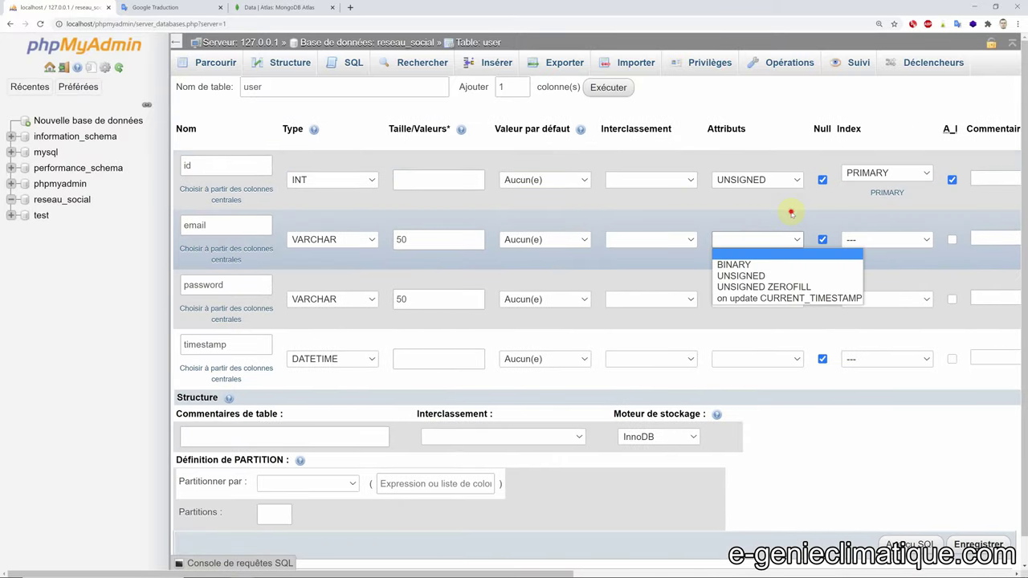
click(791, 210)
click(791, 299)
click(791, 298)
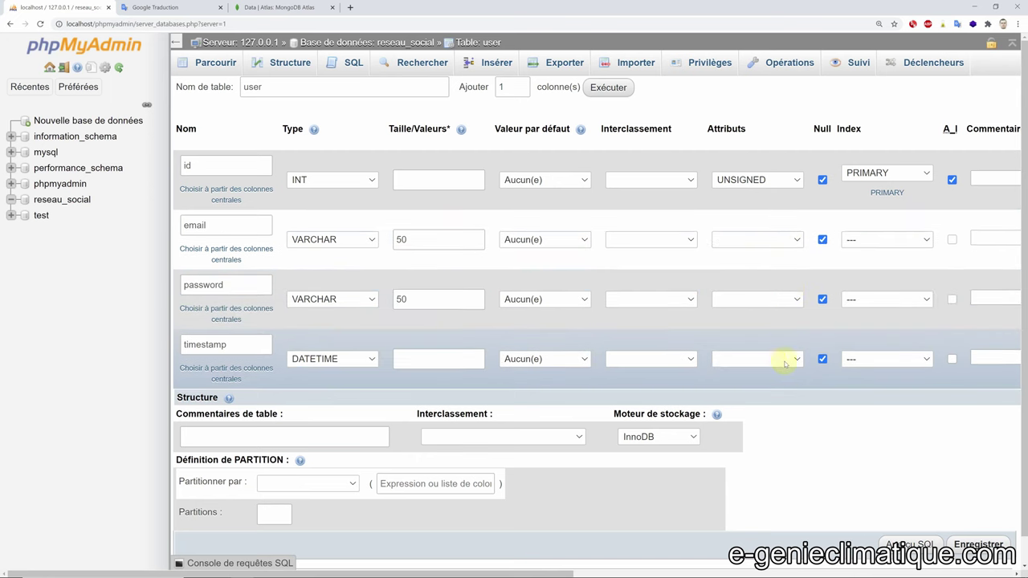
click(651, 241)
click(684, 224)
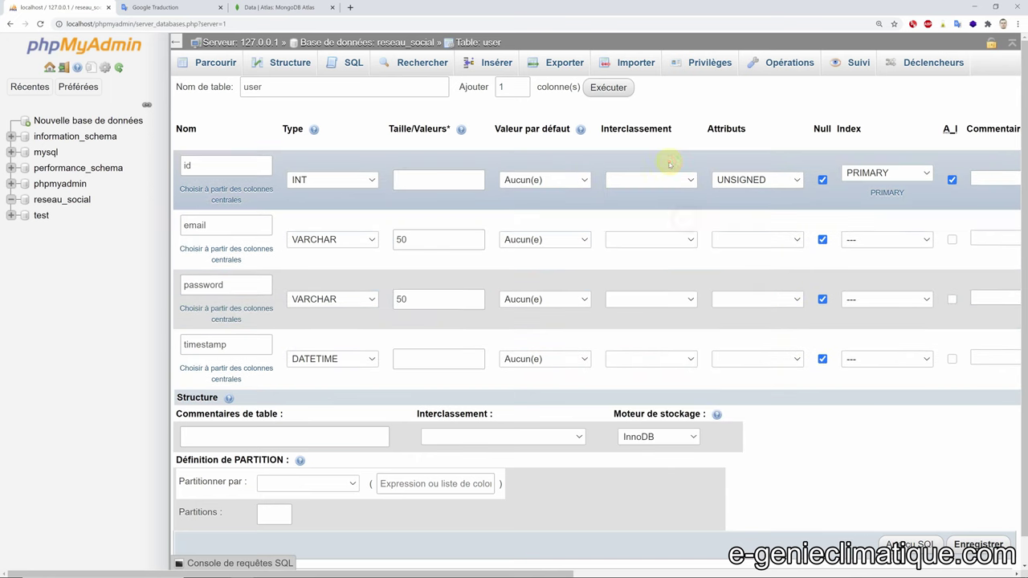
click(666, 178)
scroll(675, 273, down, 10)
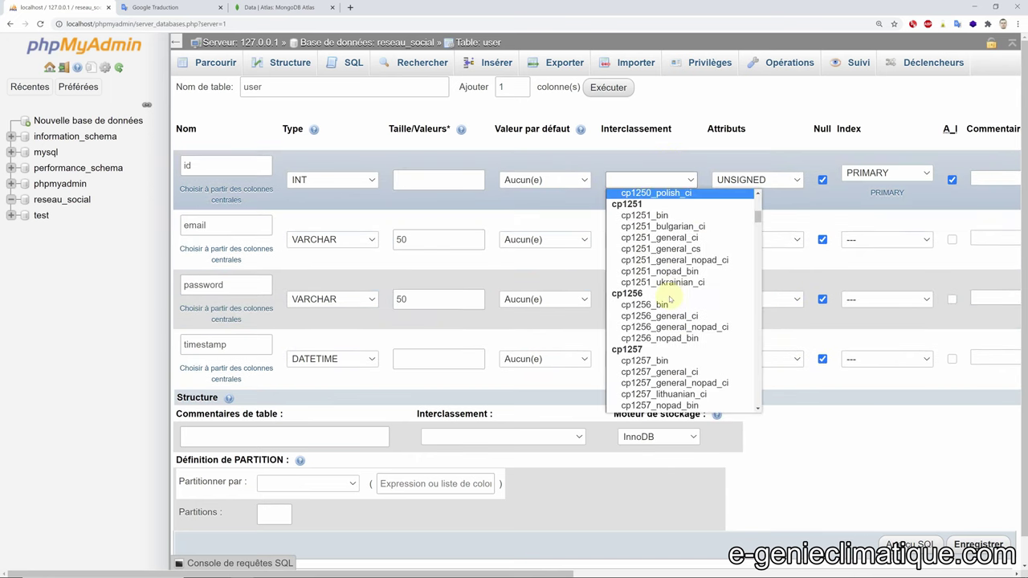
click(332, 198)
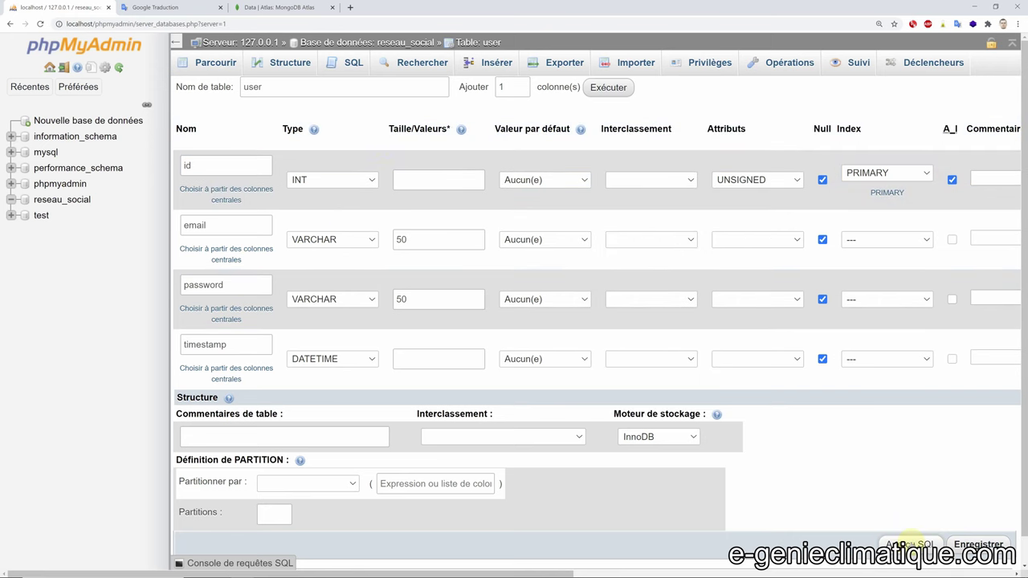
- Make email, password and timestamp NOT NULL and confirm it in the SQL preview
click(911, 544)
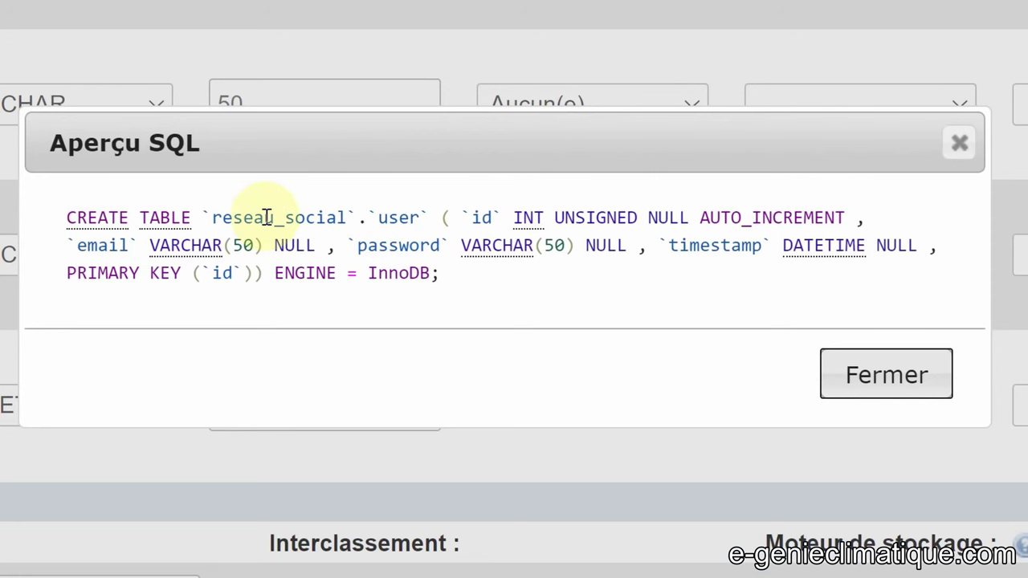
click(591, 247)
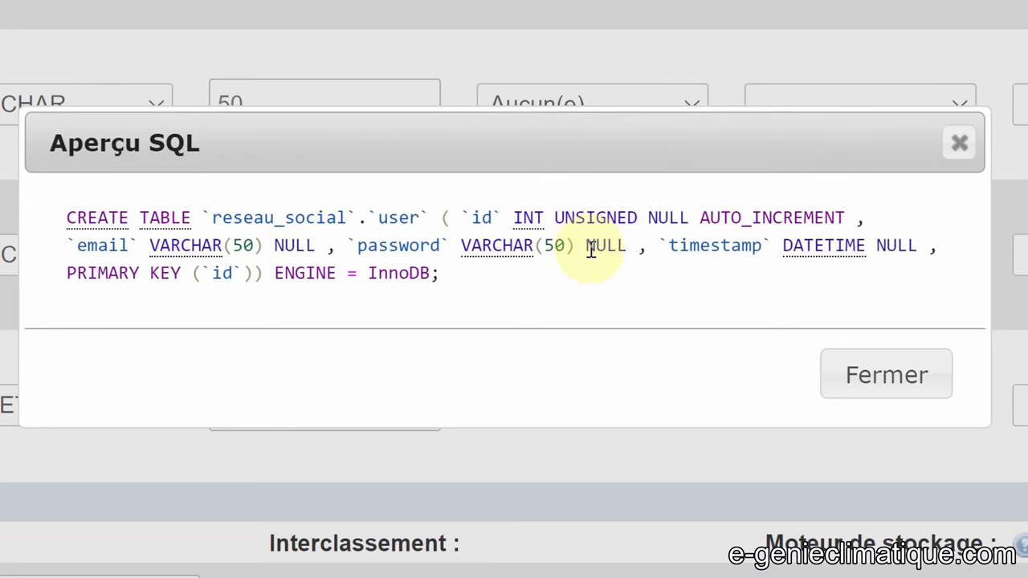
click(886, 375)
click(822, 239)
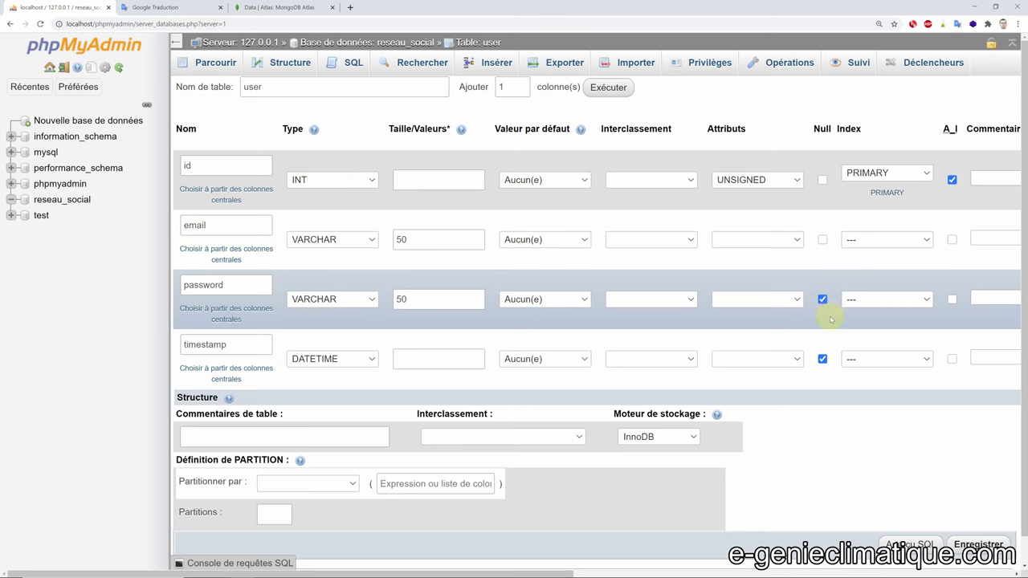
click(821, 299)
click(821, 358)
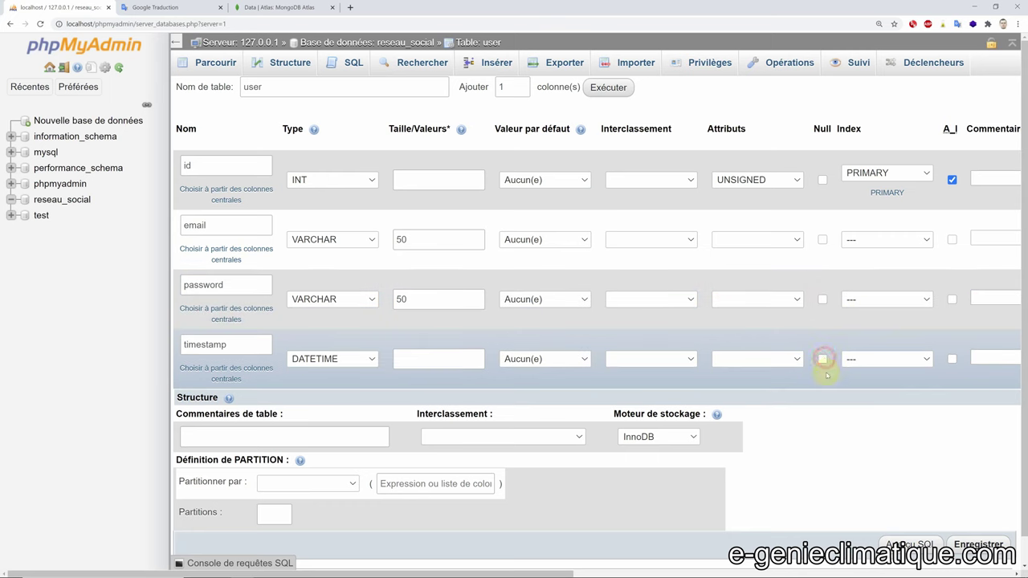
click(913, 538)
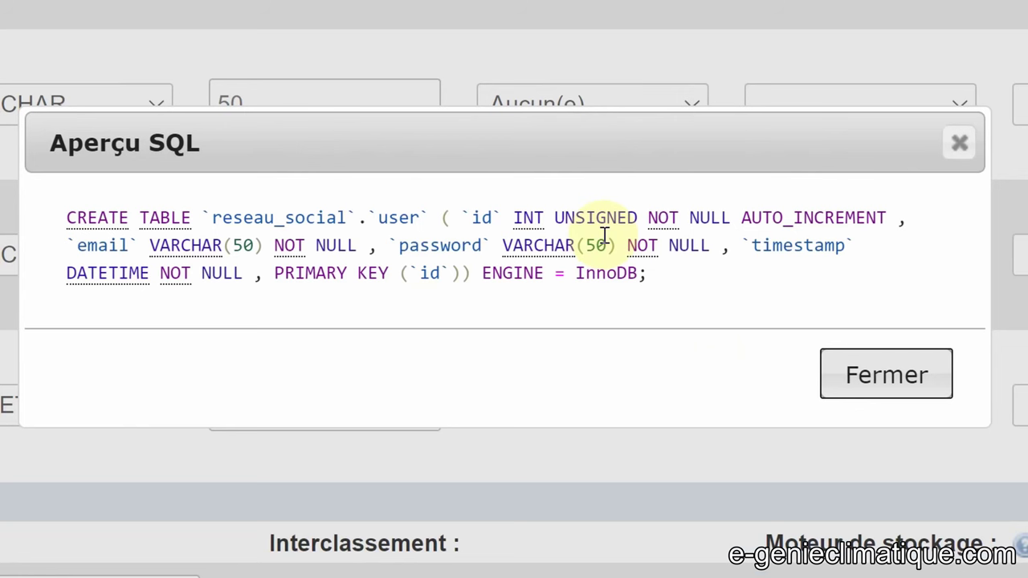
drag(645, 210, 729, 211)
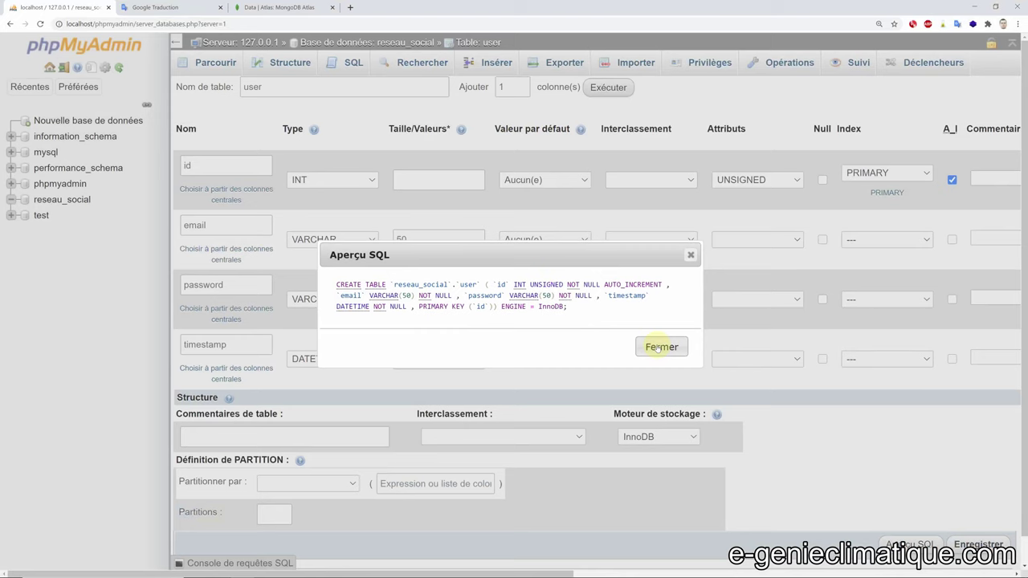
click(885, 375)
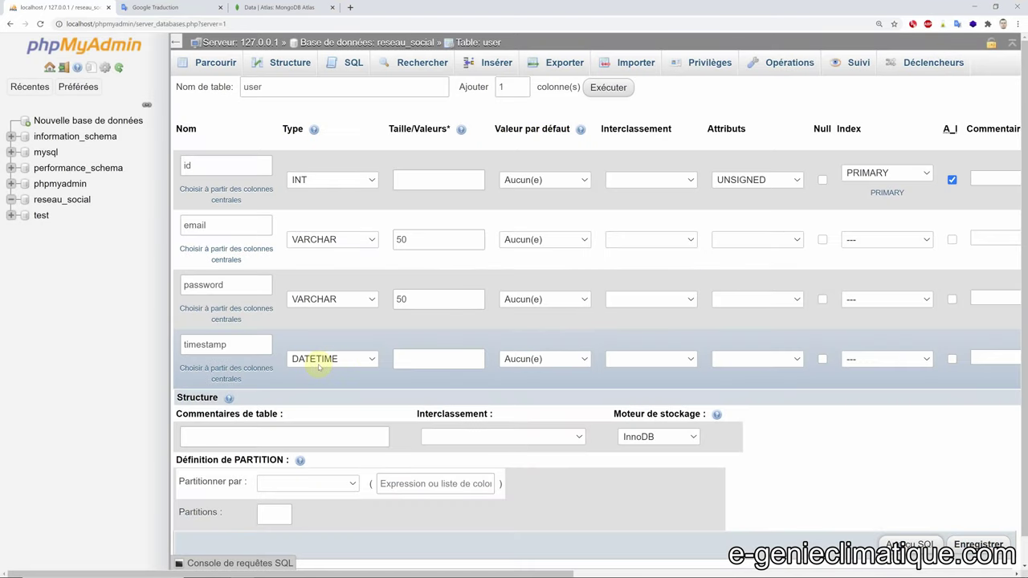
key(ctrl+super+Right)
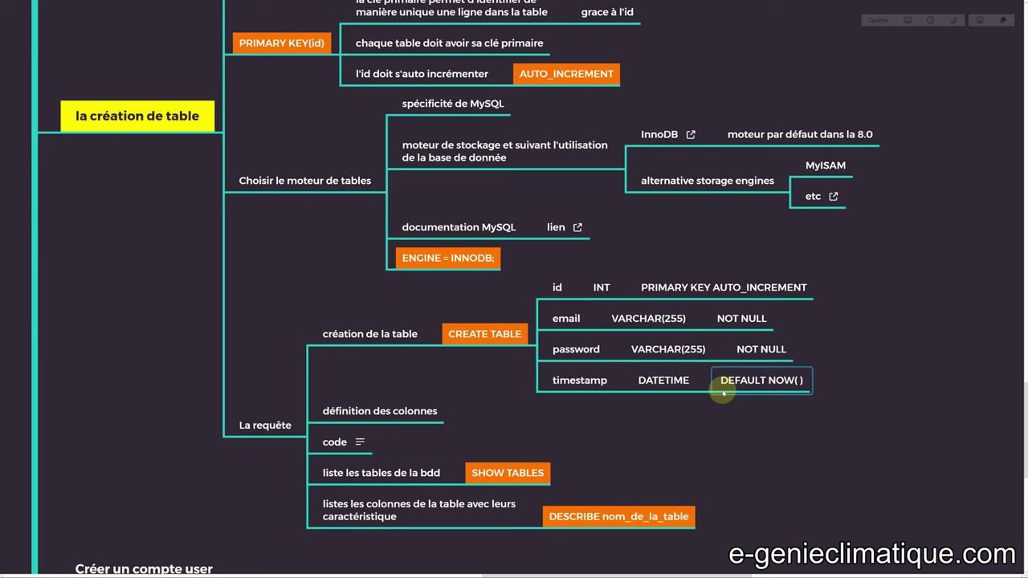
- Give timestamp a custom default of NOW() and preview the resulting SQL
key(ctrl+super+Left)
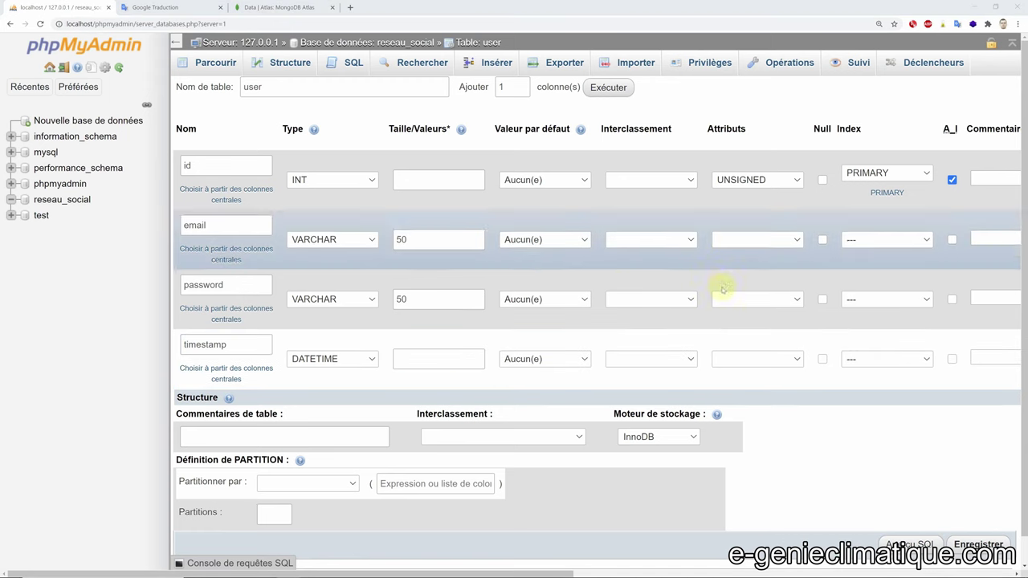
click(551, 358)
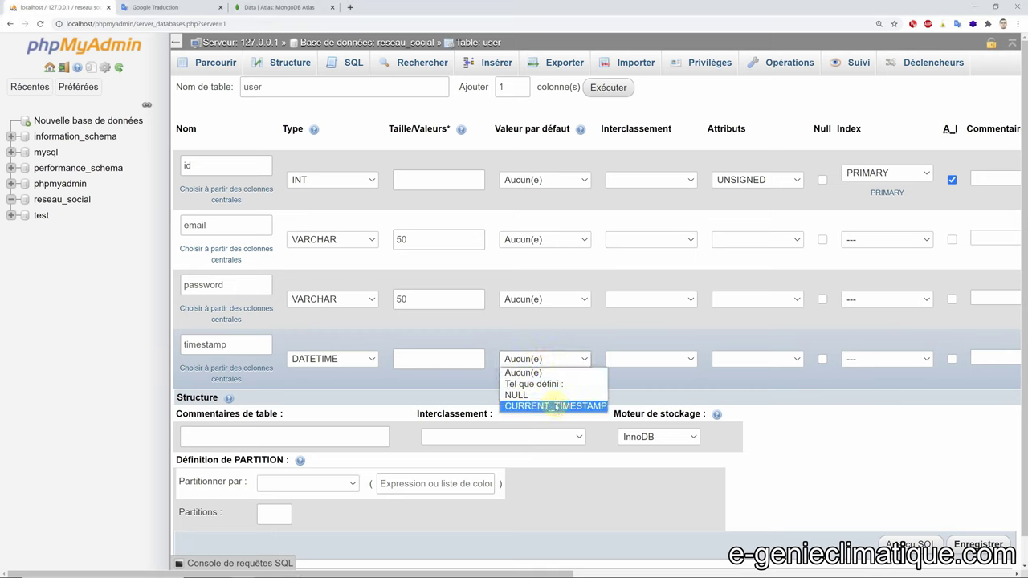
click(537, 384)
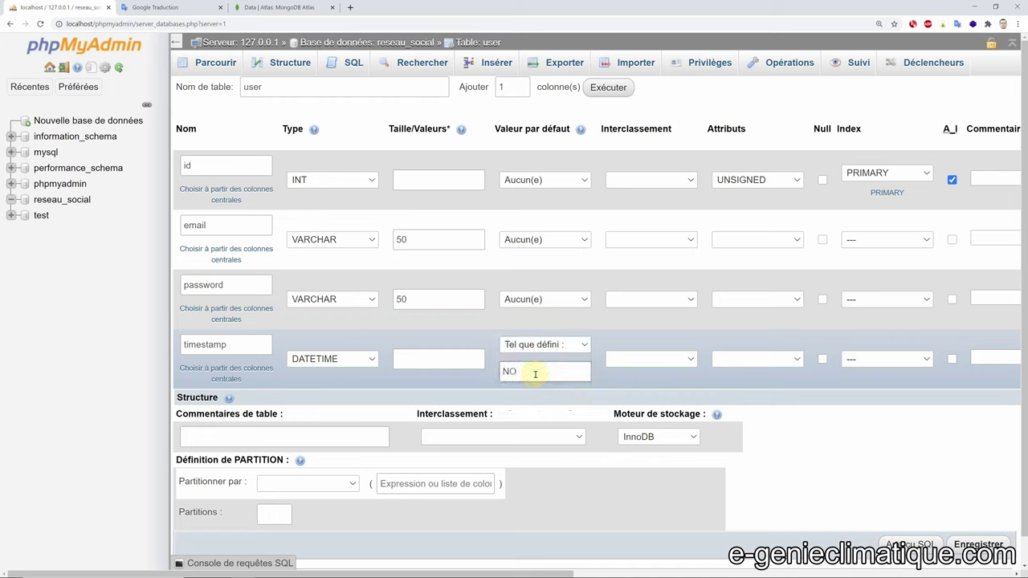
text(NOW())
click(907, 544)
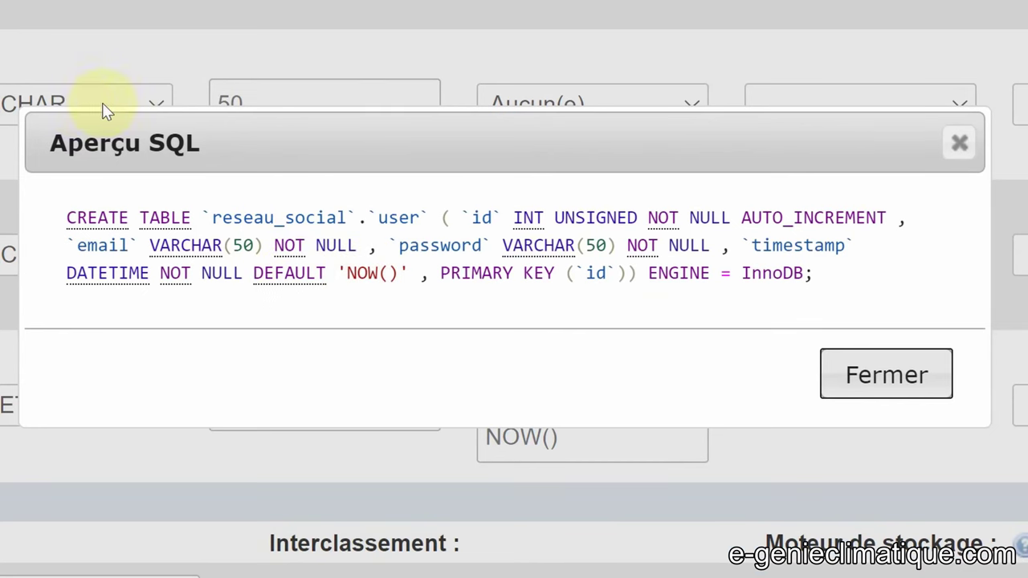
click(865, 374)
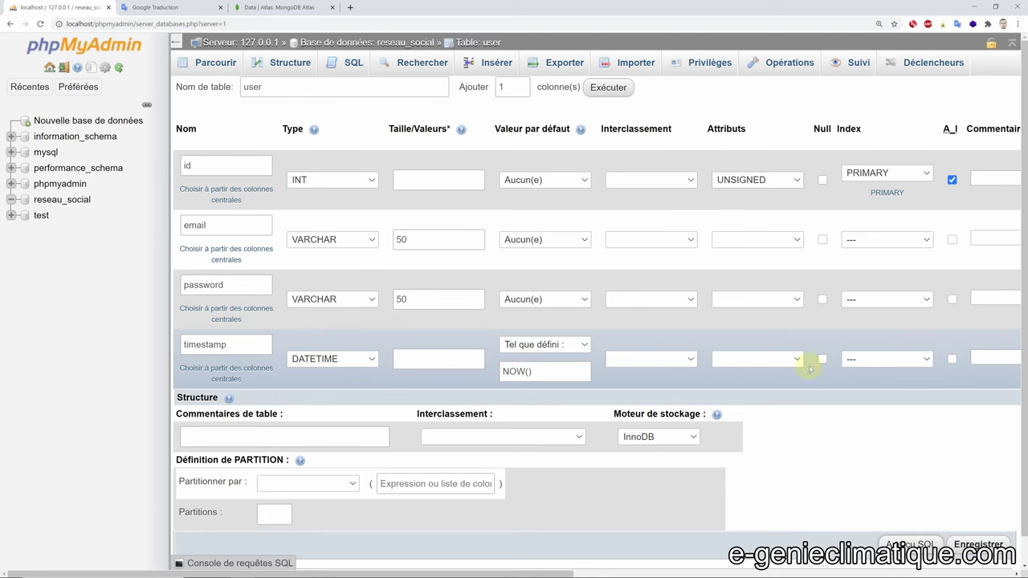
- Allow timestamp to be null and select the whole updated CREATE TABLE statement
click(822, 359)
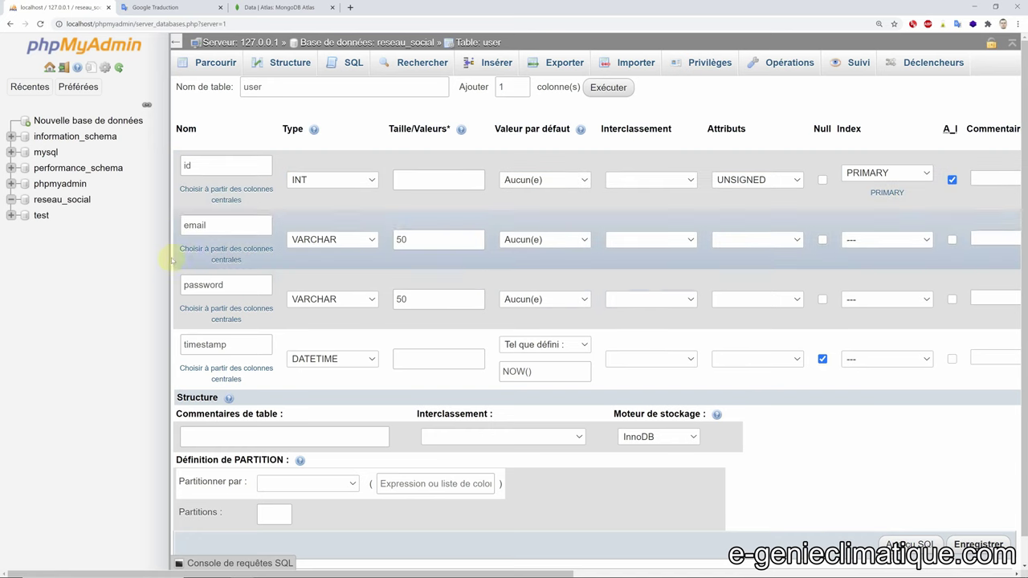
click(906, 544)
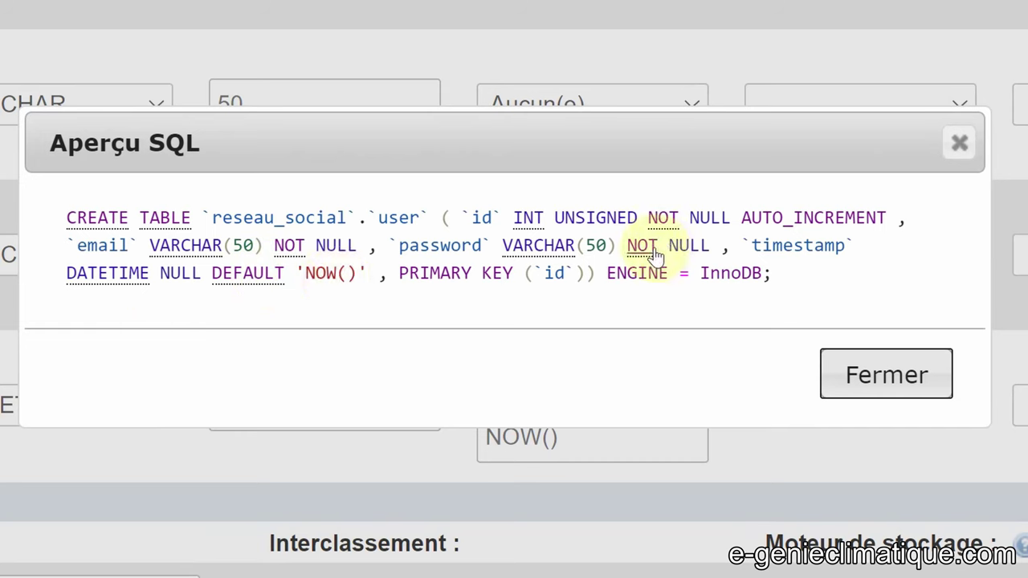
click(851, 372)
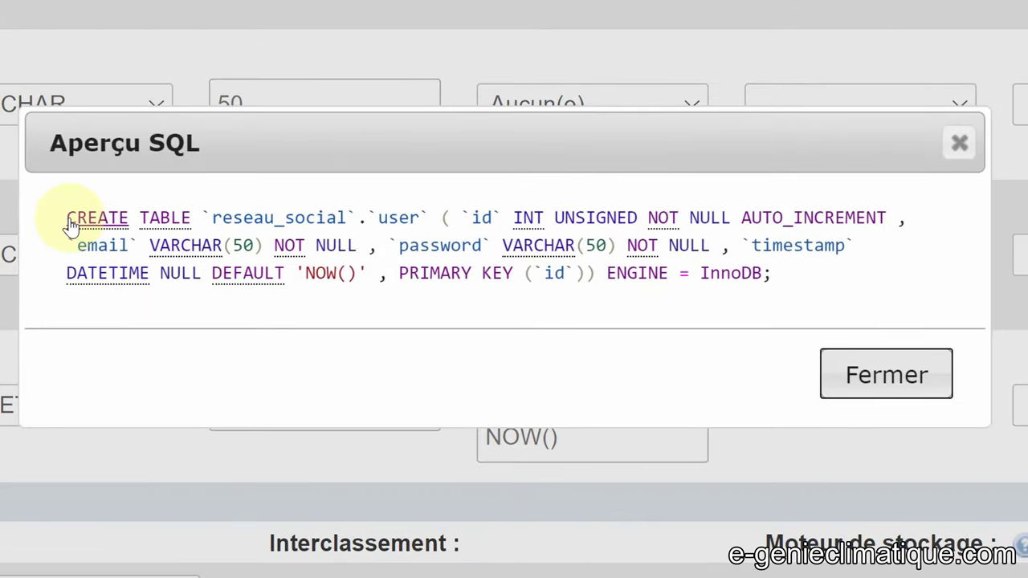
drag(62, 219, 808, 277)
key(ctrl+c)
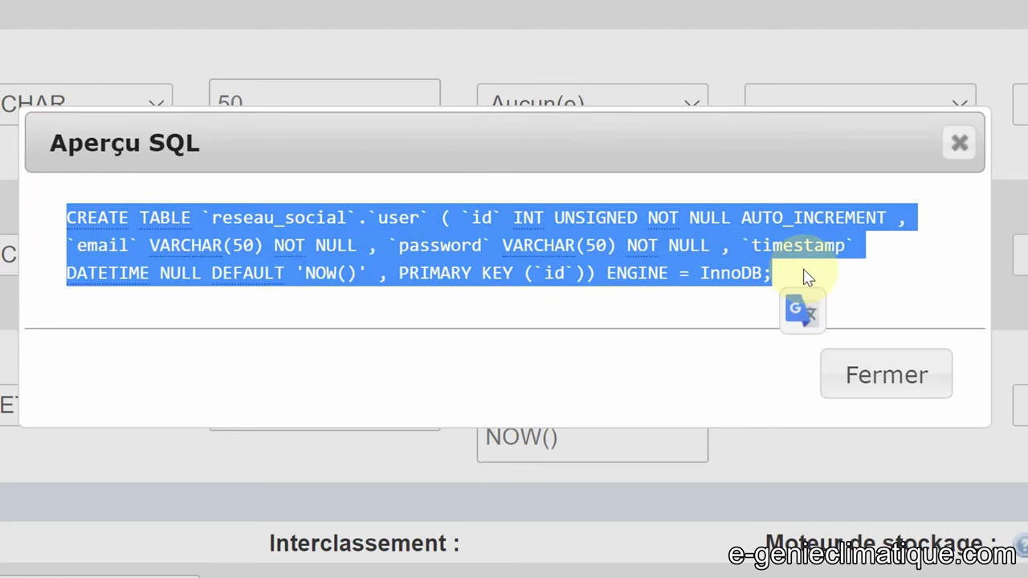
click(899, 371)
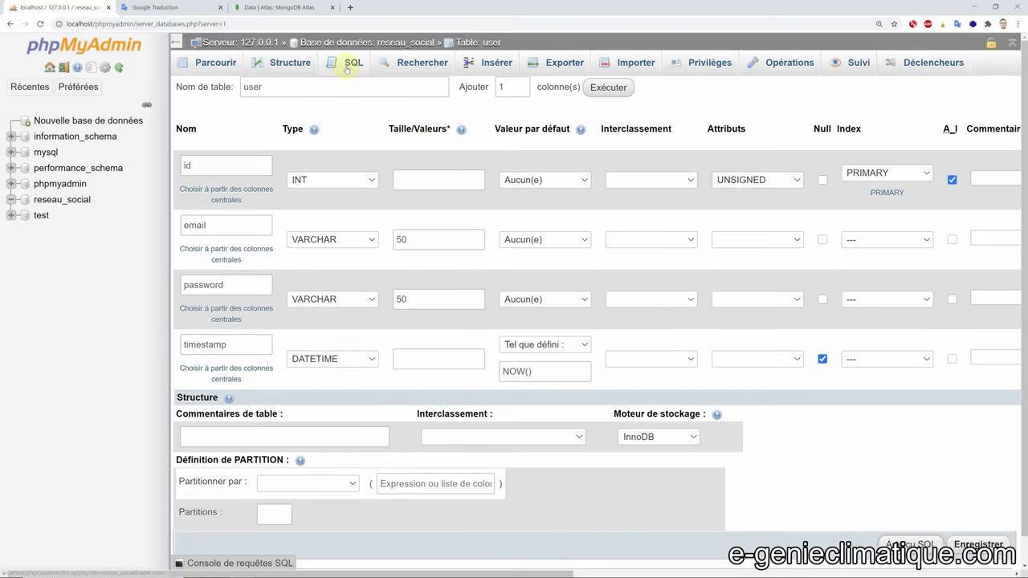
click(345, 65)
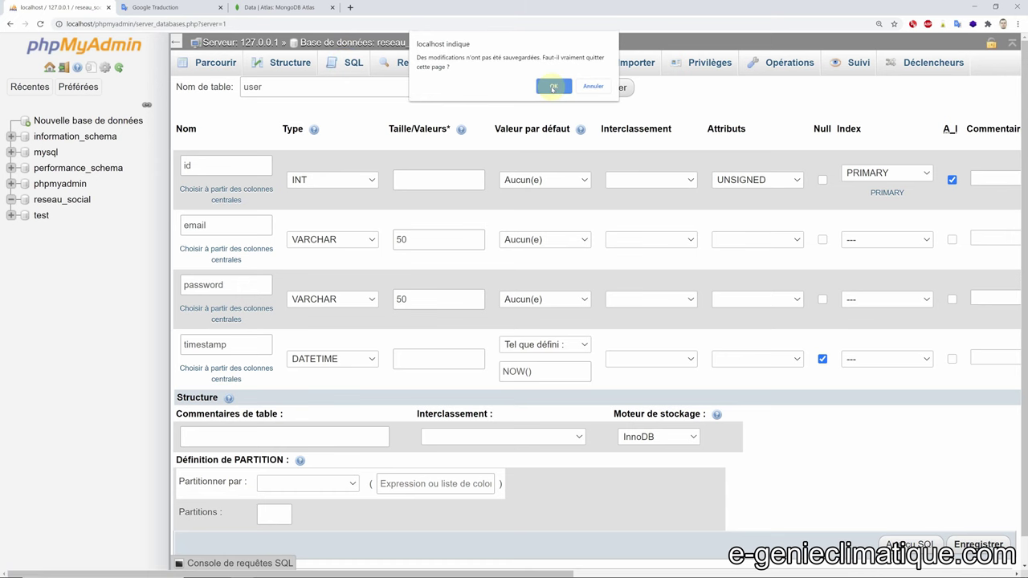
- Paste the CREATE TABLE statement into the SQL tab, format it and run it
click(552, 88)
triple_click(251, 133)
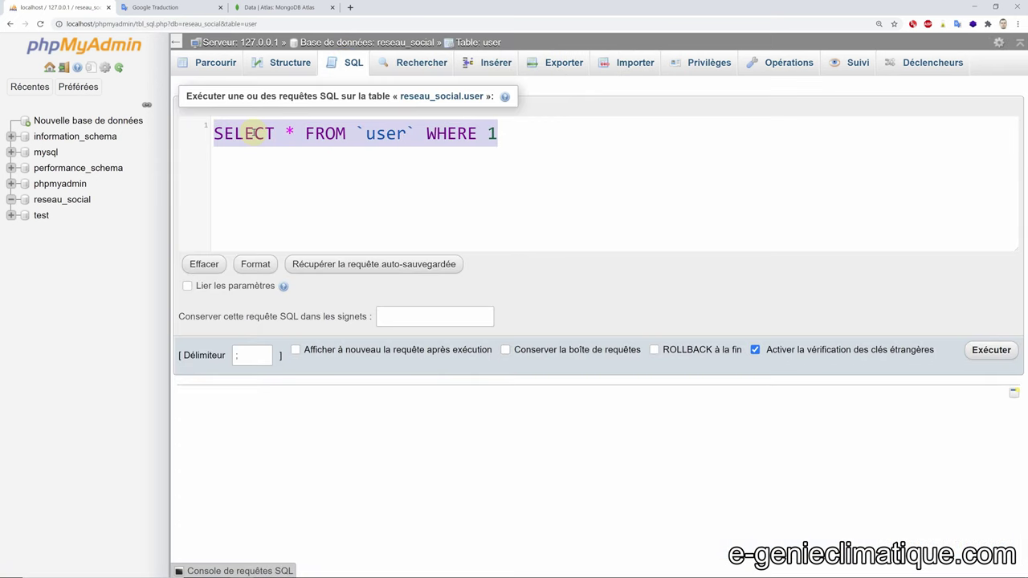
key(ctrl+v)
click(255, 265)
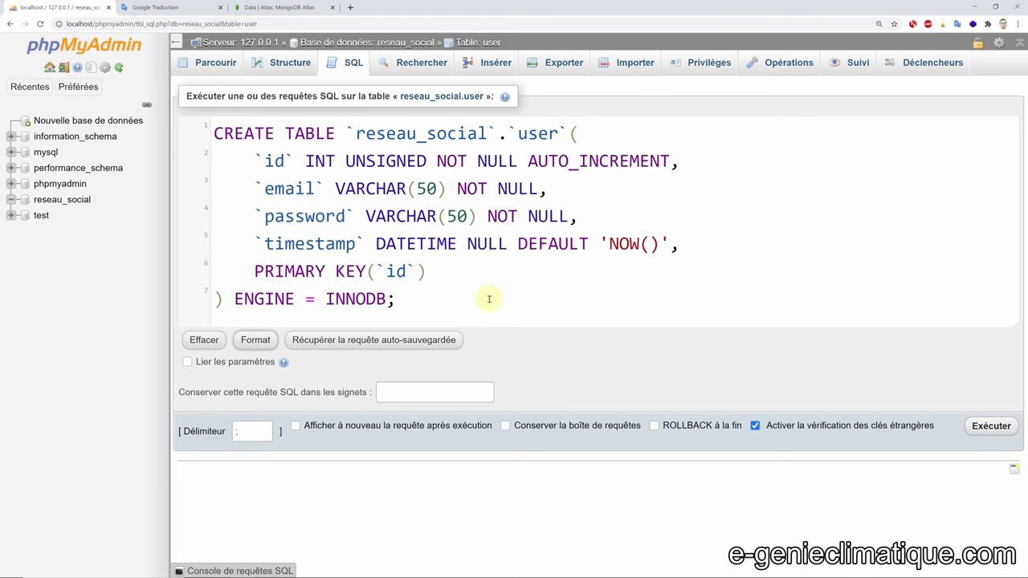
click(989, 427)
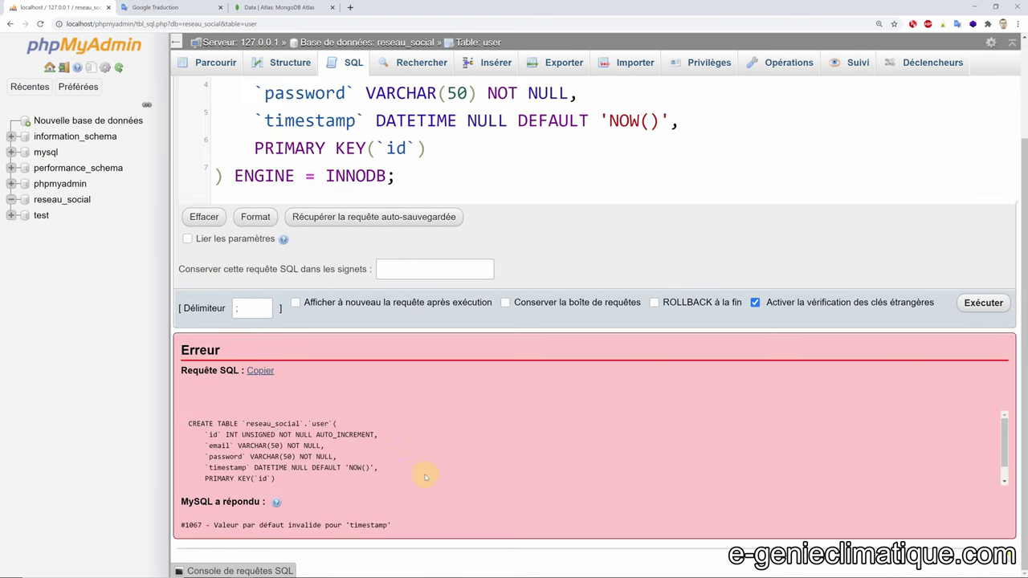
- Remove NULL and the quotes around NOW(), then rerun the query successfully
scroll(470, 171, up, 1)
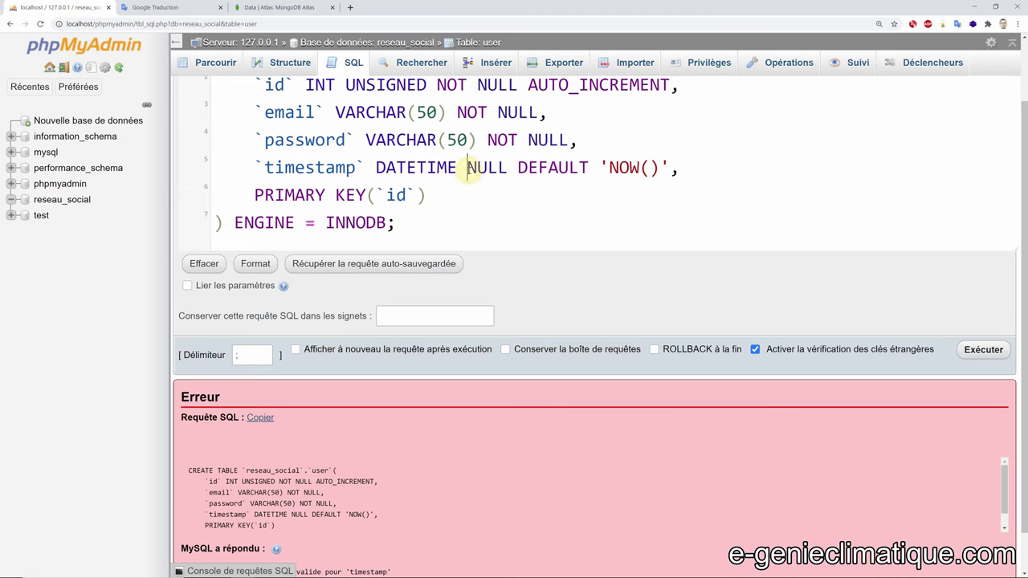
key(Delete)
key(Delete)
key(Delete)
key(Delete)
key(Delete)
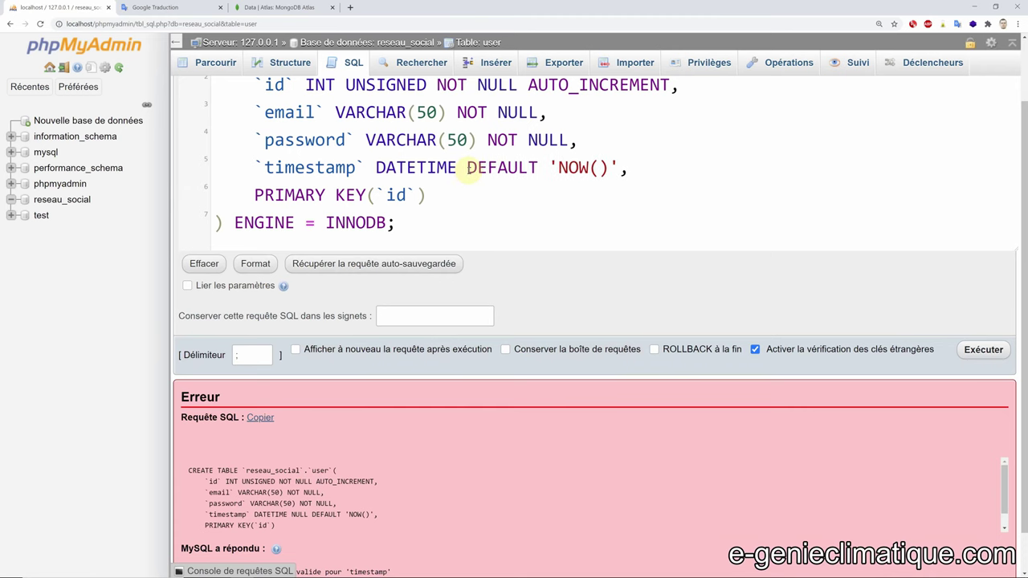
click(984, 350)
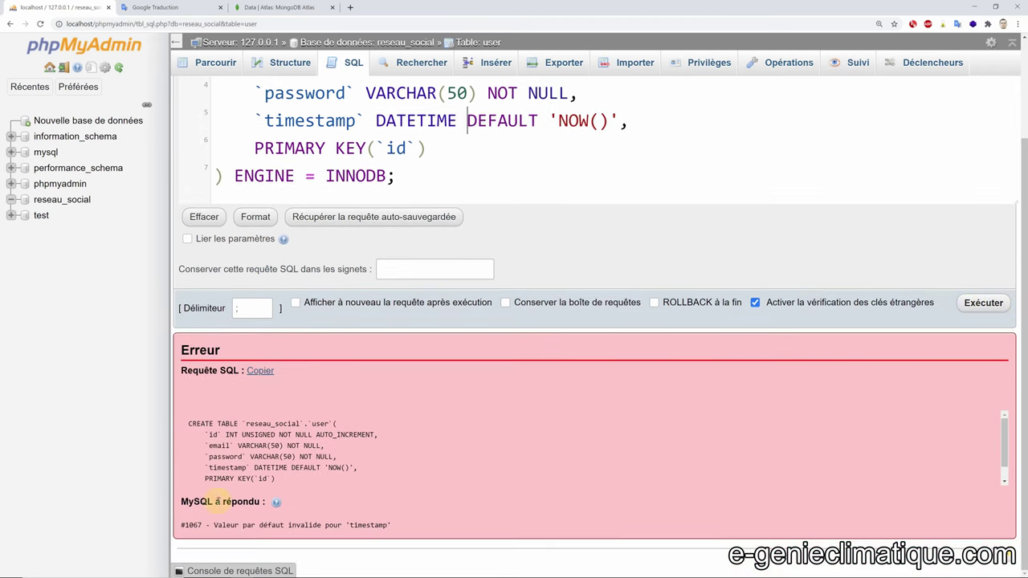
drag(215, 525, 404, 526)
scroll(416, 270, up, 2)
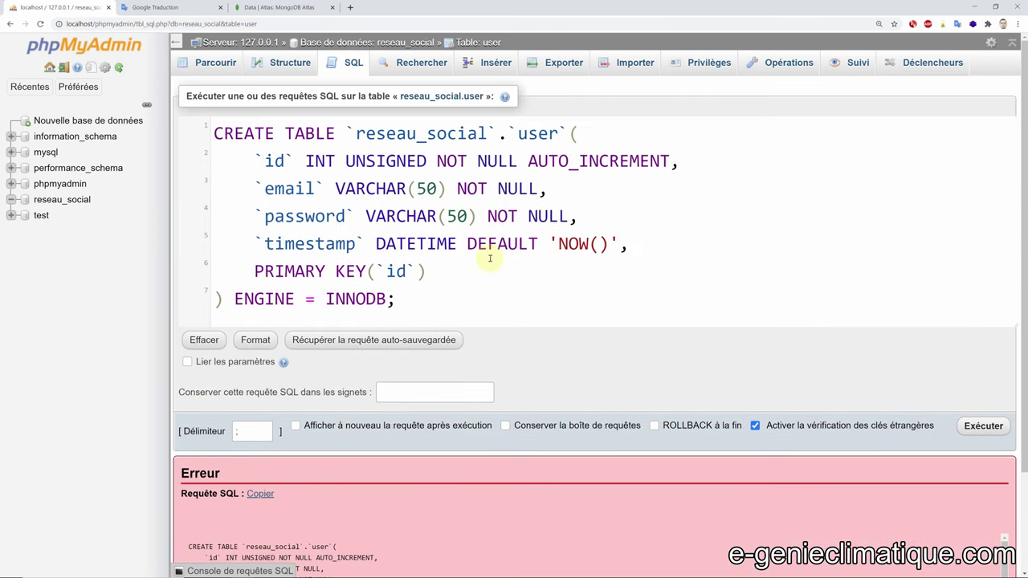
click(556, 243)
key(BackSpace)
key(Right)
key(Right)
key(Right)
key(Right)
key(Right)
key(Delete)
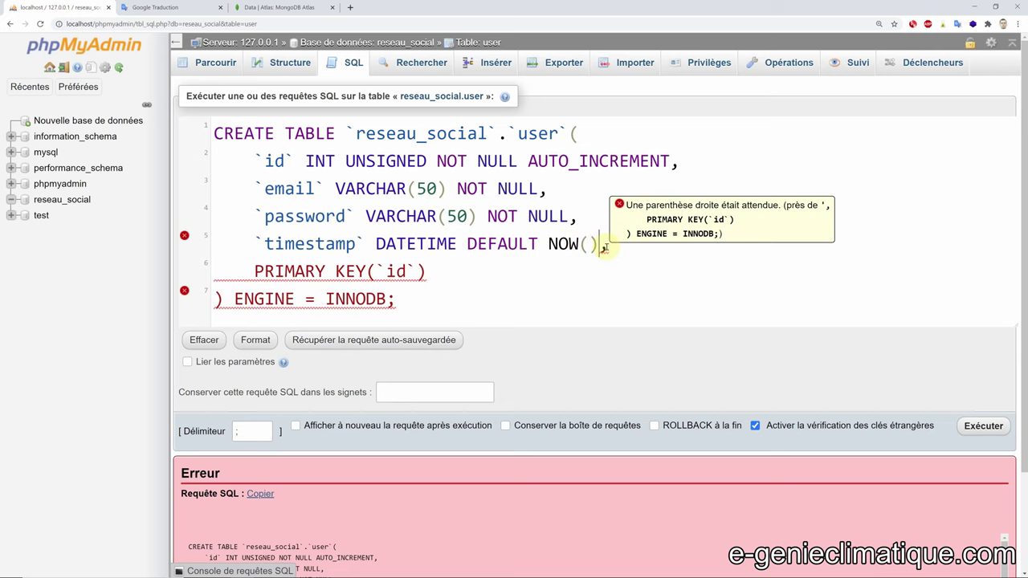
key(Left)
key(Left)
key(Left)
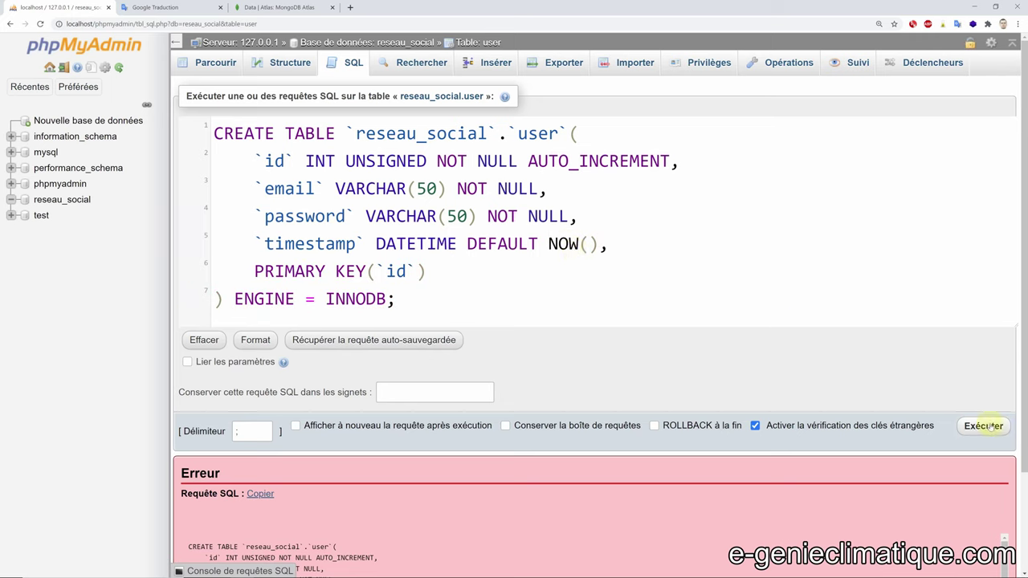
click(982, 426)
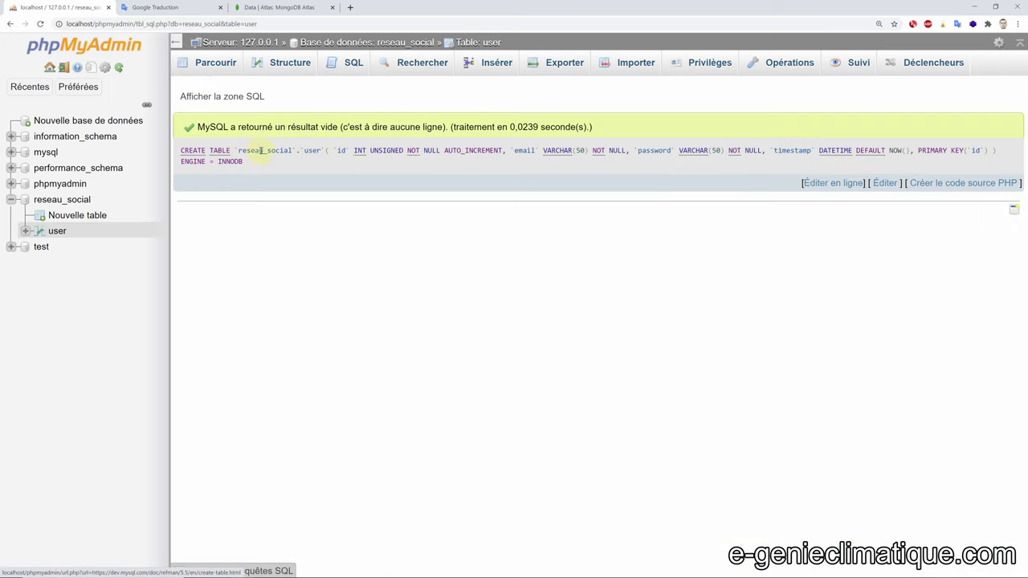
- Cancel inline editing of the executed query and browse the empty user table
click(845, 183)
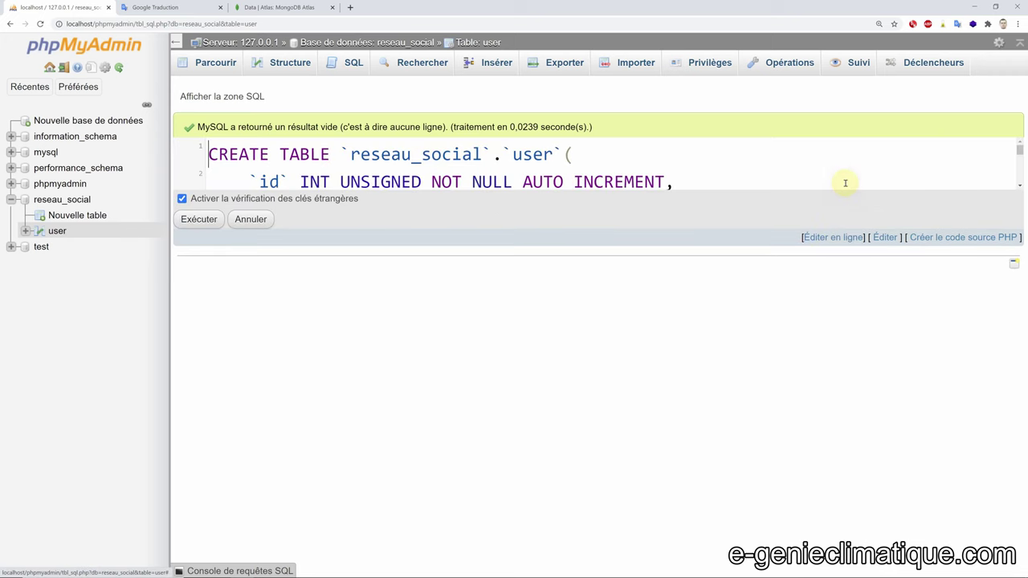
drag(667, 186, 698, 344)
click(255, 372)
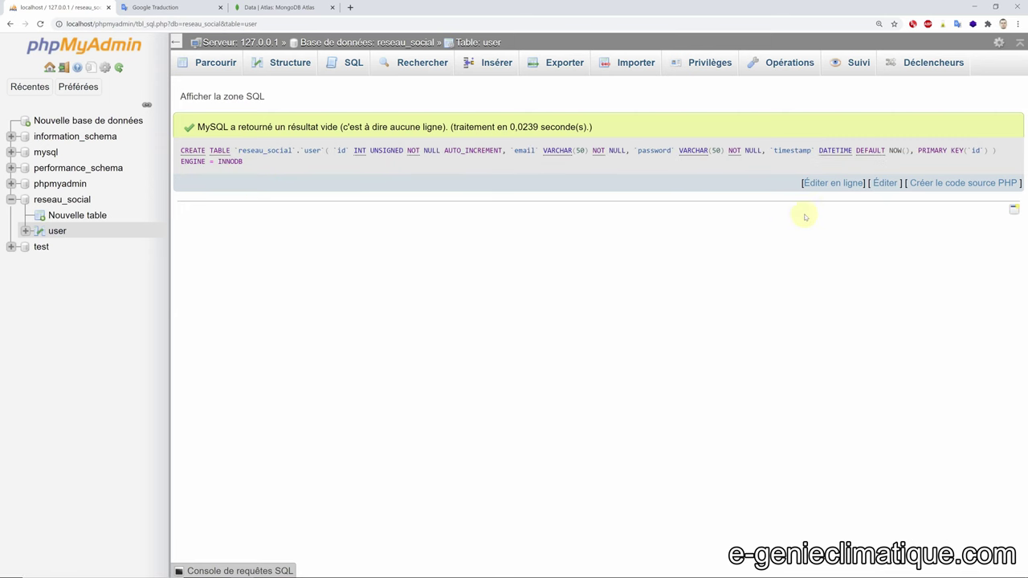
click(886, 183)
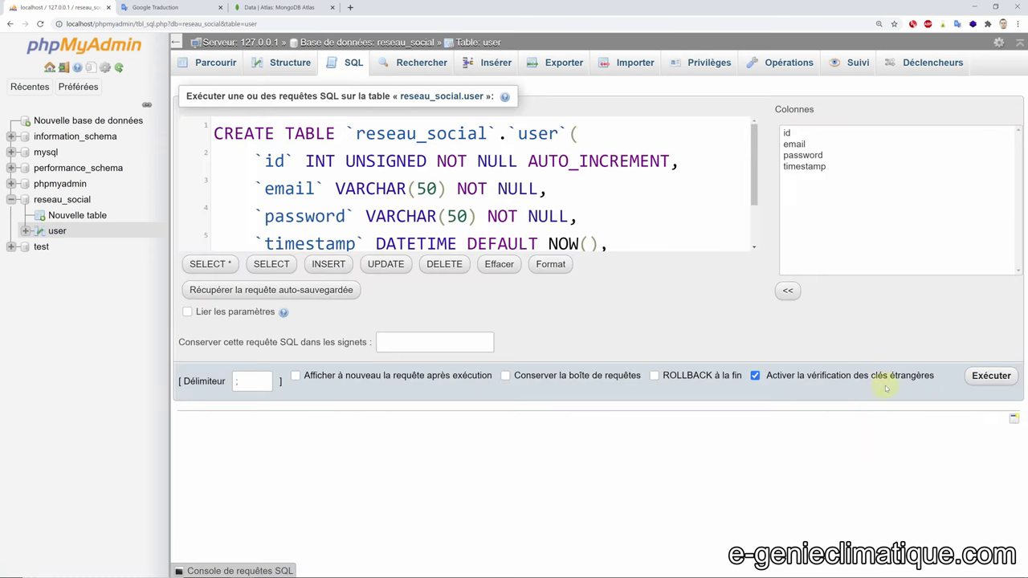
click(56, 230)
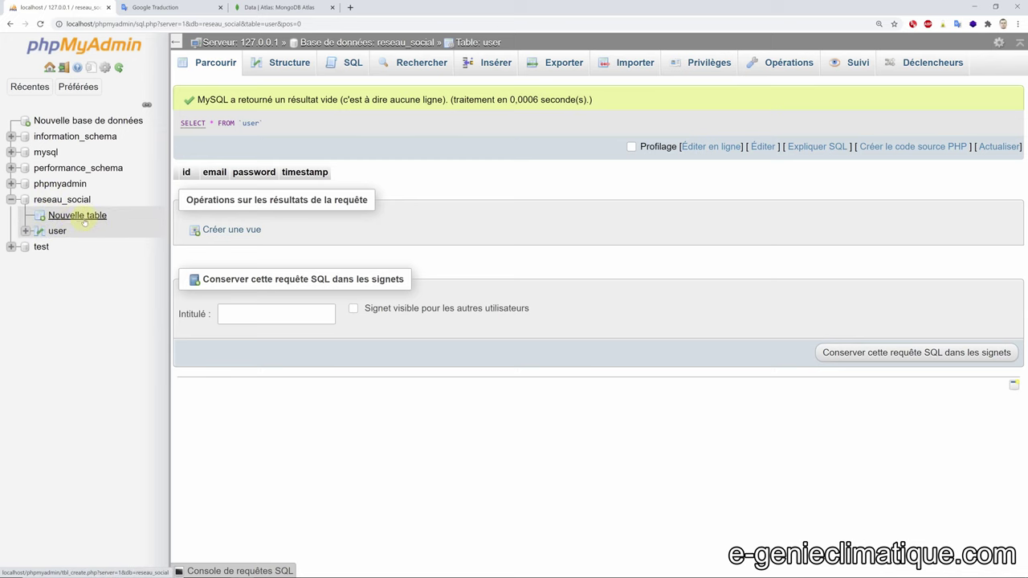
- Leave the new-table form, expand the user table in the tree and show its structure
click(79, 217)
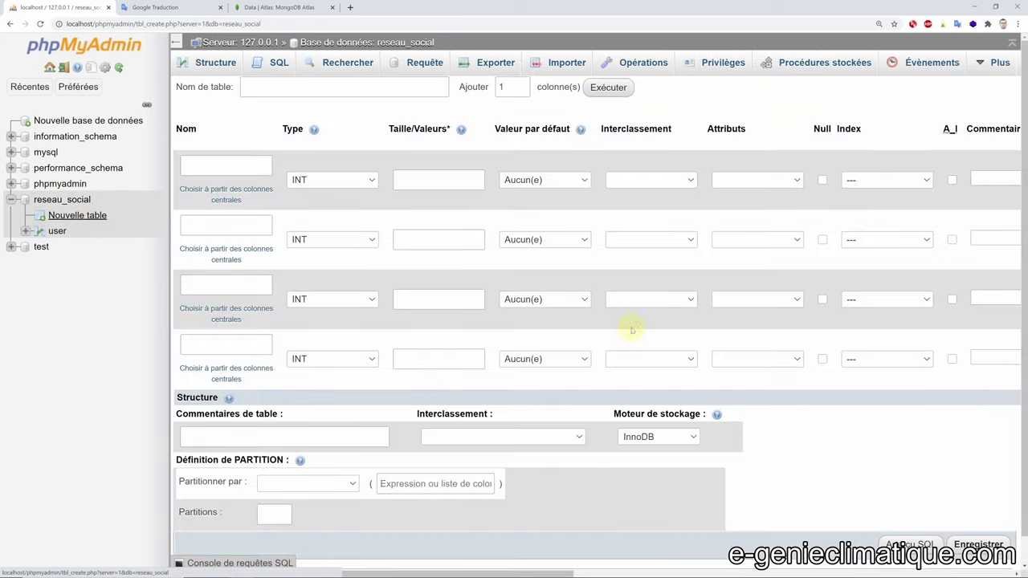
scroll(638, 382, down, 1)
scroll(638, 382, up, 1)
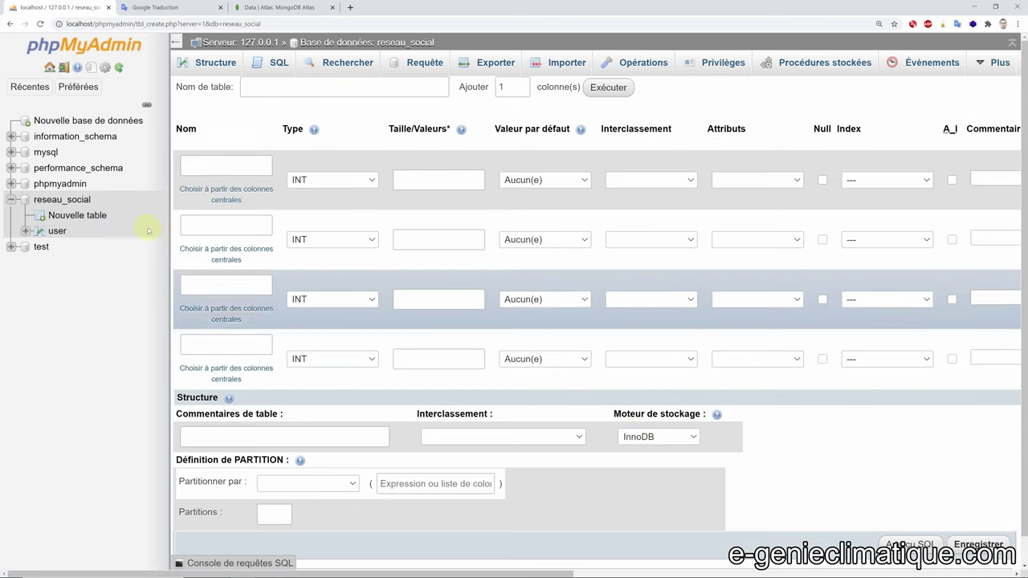
click(57, 231)
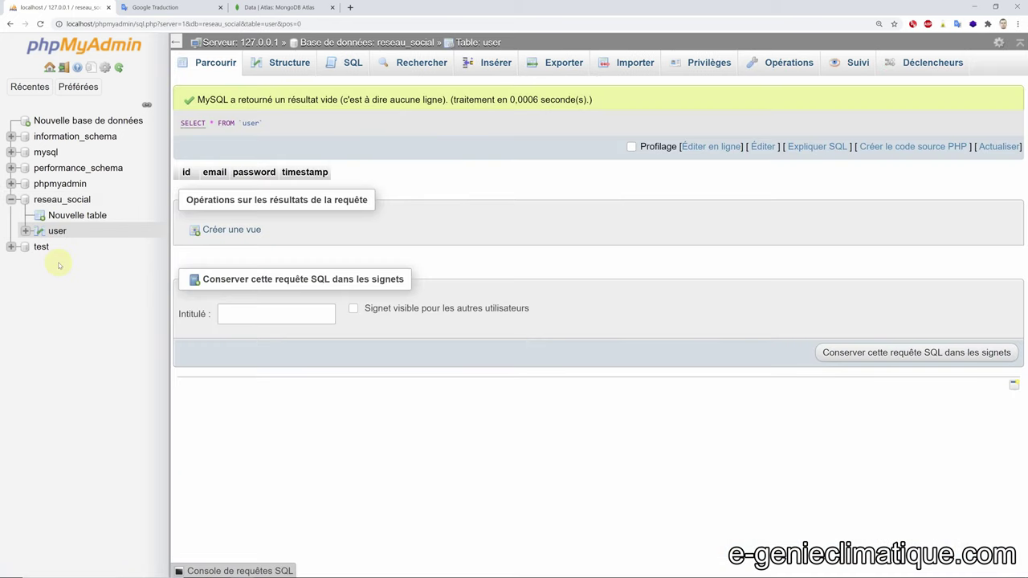
click(51, 232)
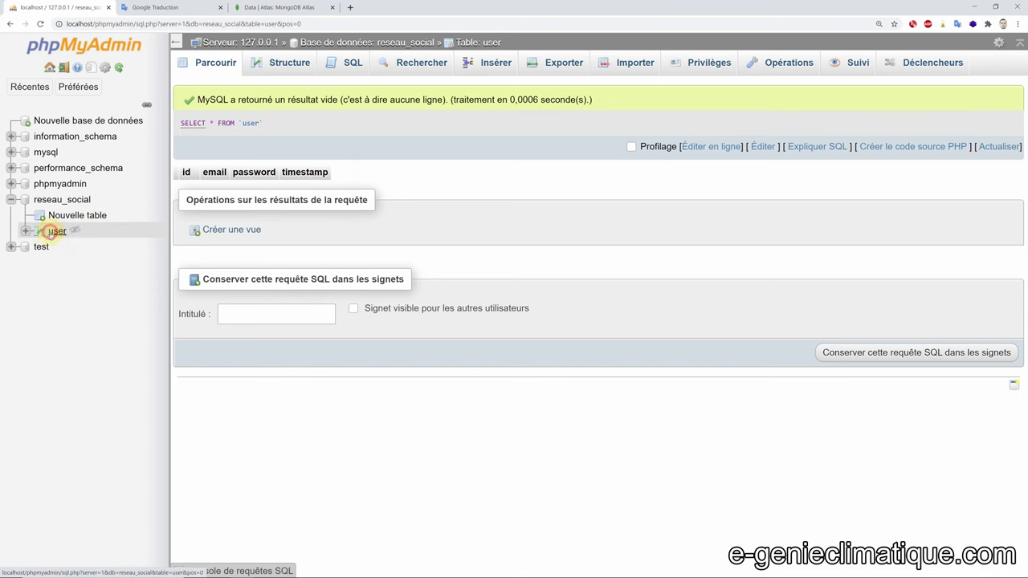
click(25, 231)
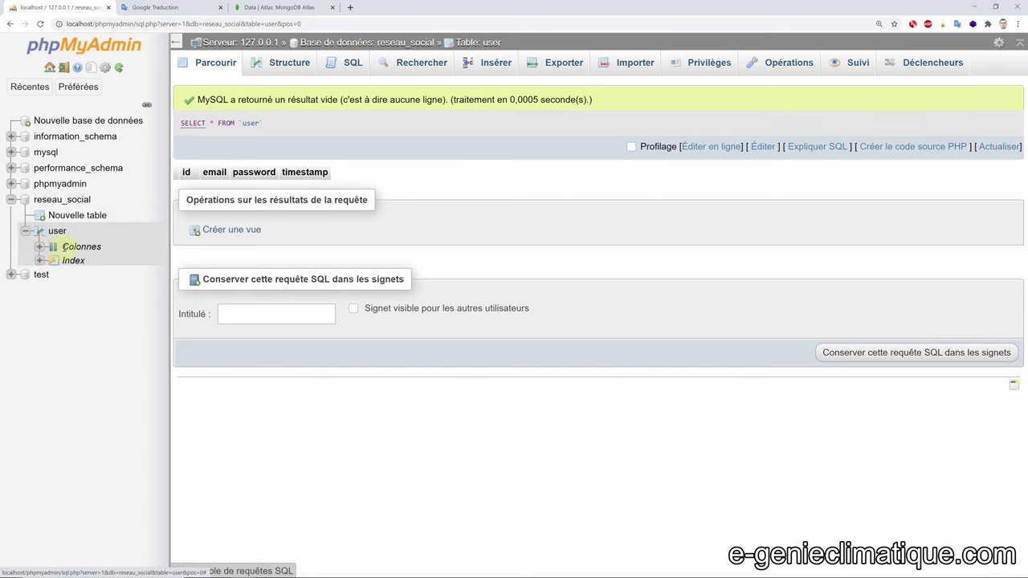
click(78, 247)
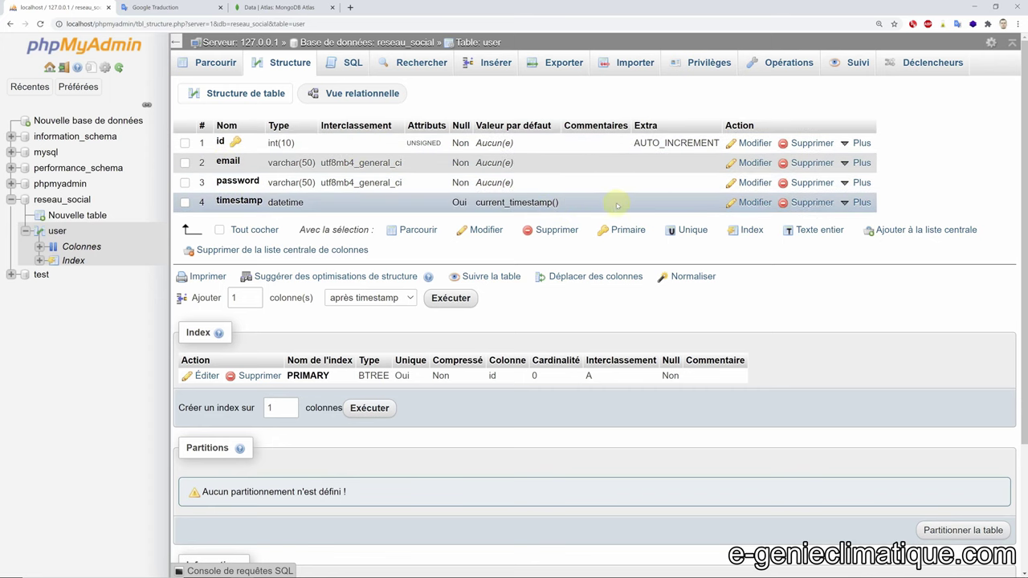
- Review the settings of the email, id, password and timestamp columns
scroll(592, 205, down, 2)
scroll(593, 205, up, 2)
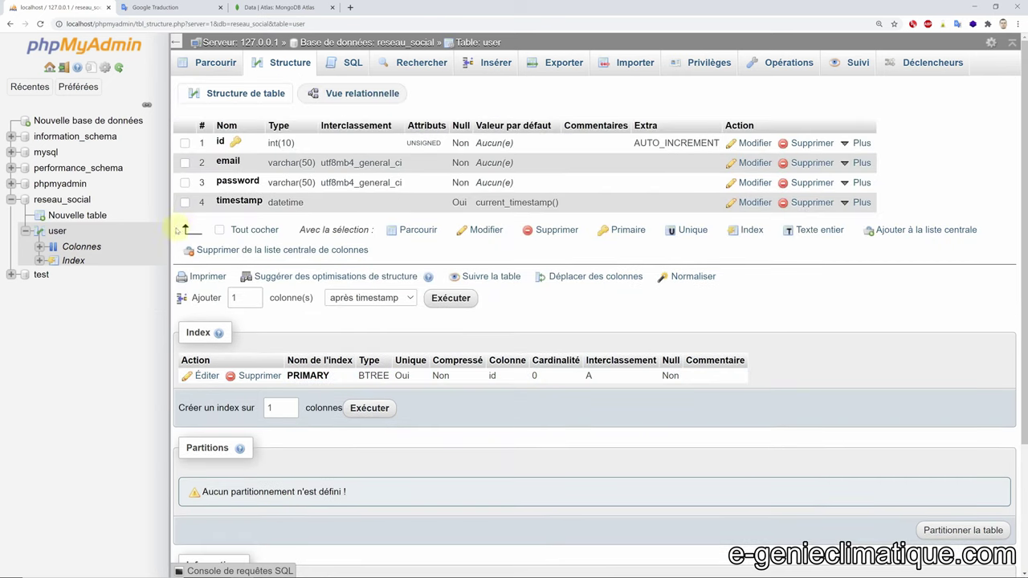
click(41, 246)
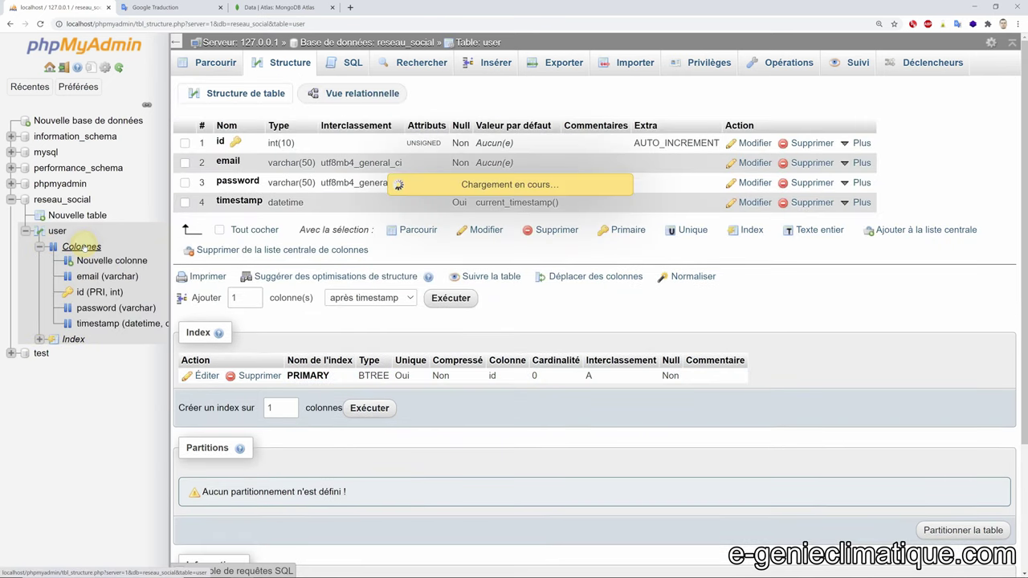
click(100, 260)
click(107, 276)
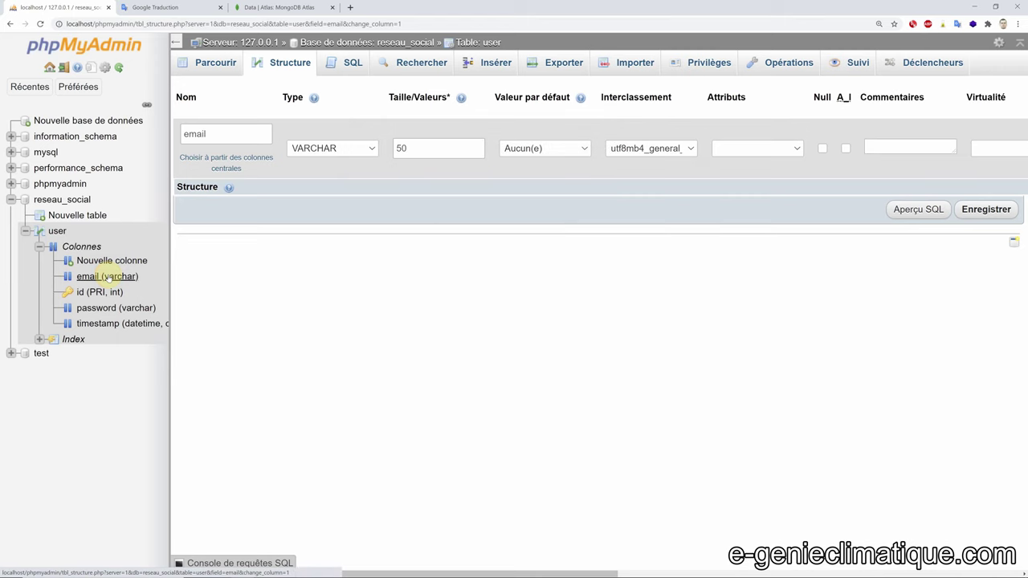
click(92, 292)
click(96, 308)
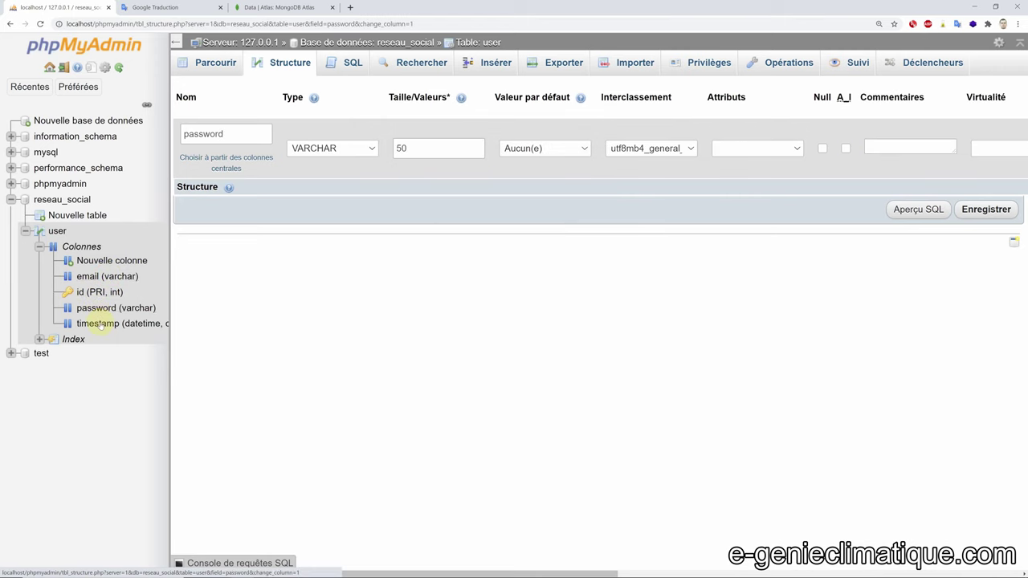
click(98, 324)
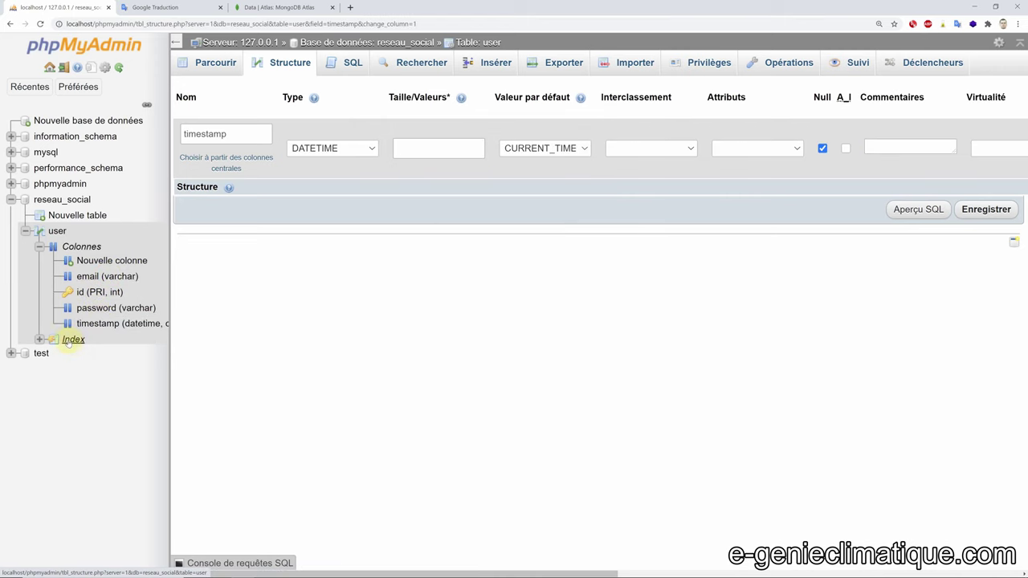
- Open the PRIMARY index from the index list and close it unchanged
click(73, 339)
click(102, 353)
click(96, 368)
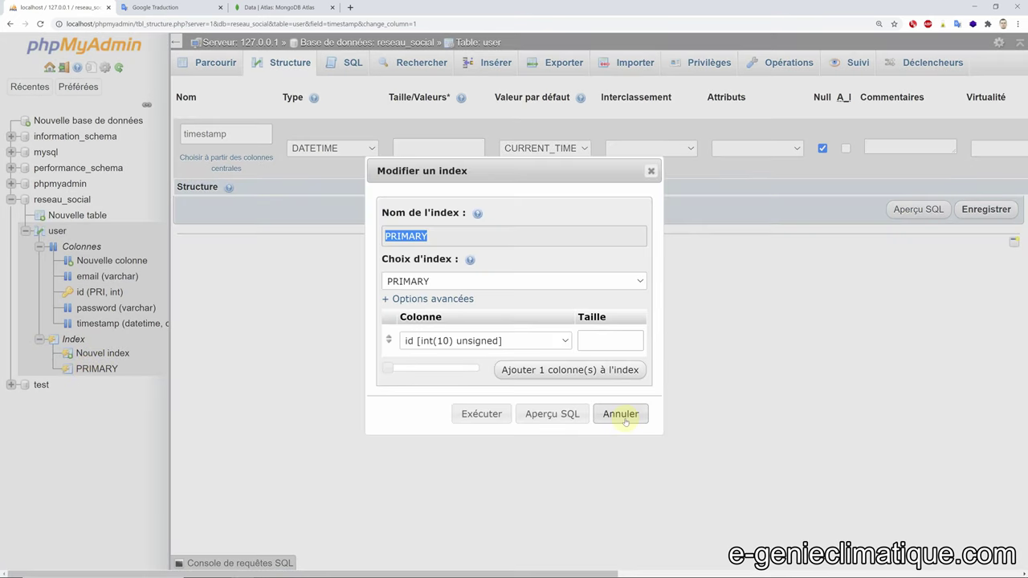
click(619, 415)
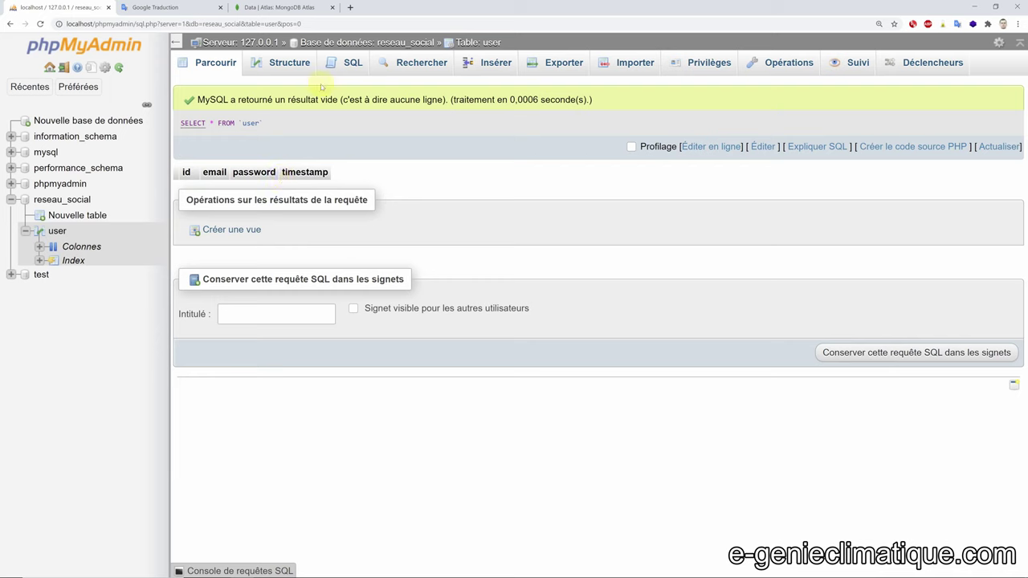
- Load the INSERT INTO `user` template into the SQL editor and make the editor taller
click(350, 64)
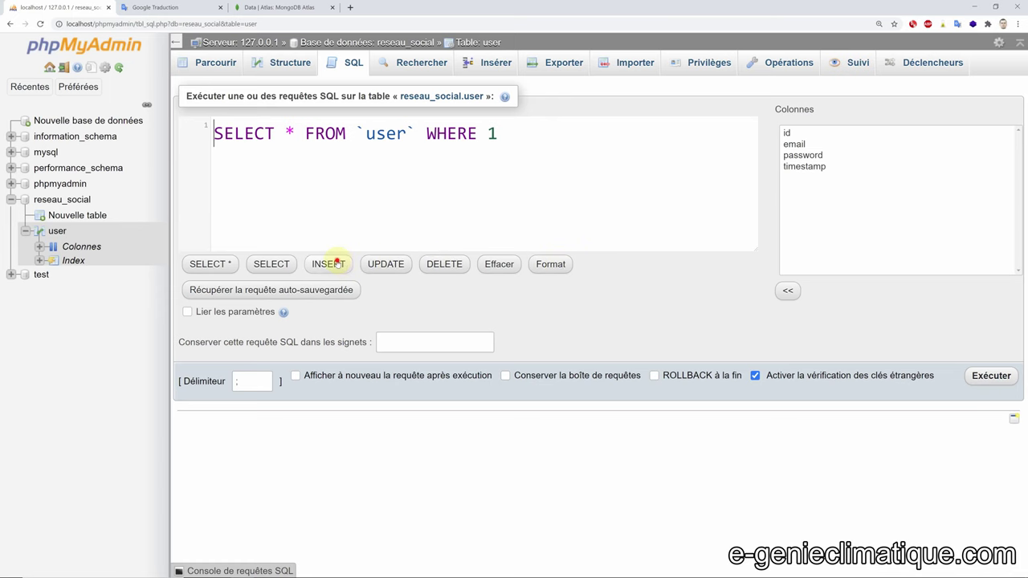
click(337, 263)
drag(620, 250, 624, 316)
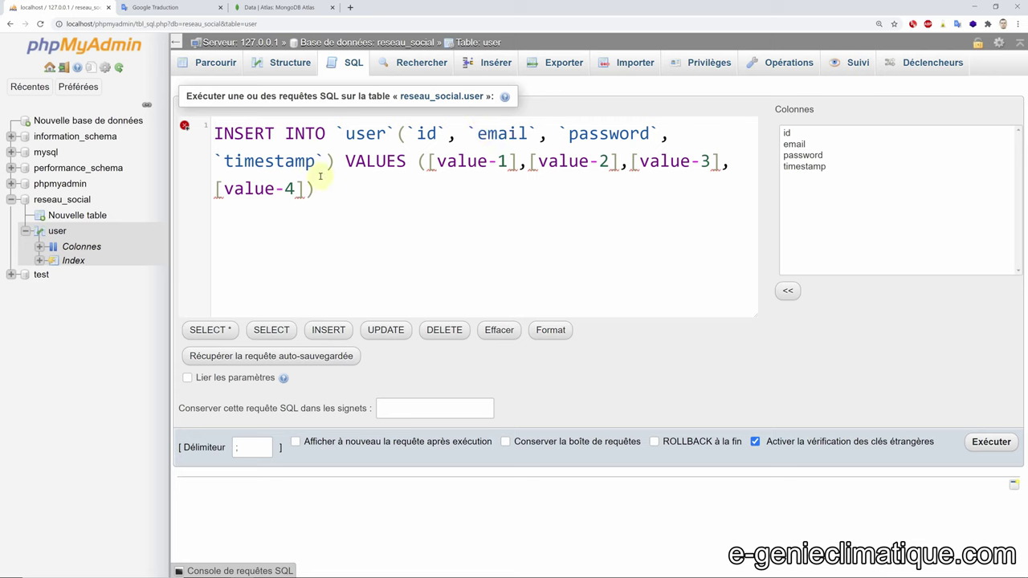
- Drop id and timestamp from the column list and their value placeholders
click(410, 134)
key(Delete)
key(Delete)
key(Delete)
key(Delete)
key(Delete)
key(Delete)
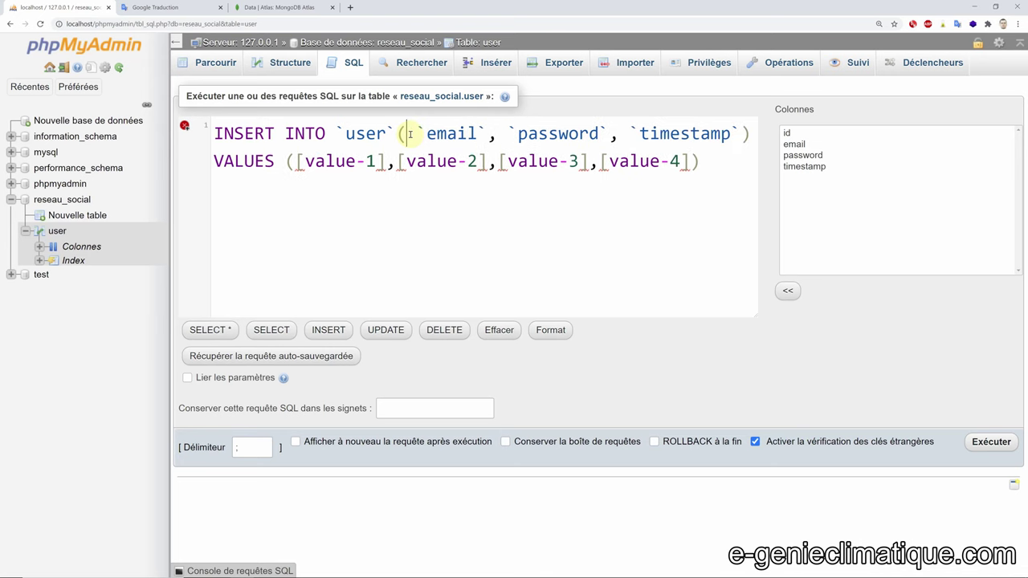
click(600, 135)
key(Delete)
key(Delete)
key(Delete)
key(Delete)
key(Delete)
key(Delete)
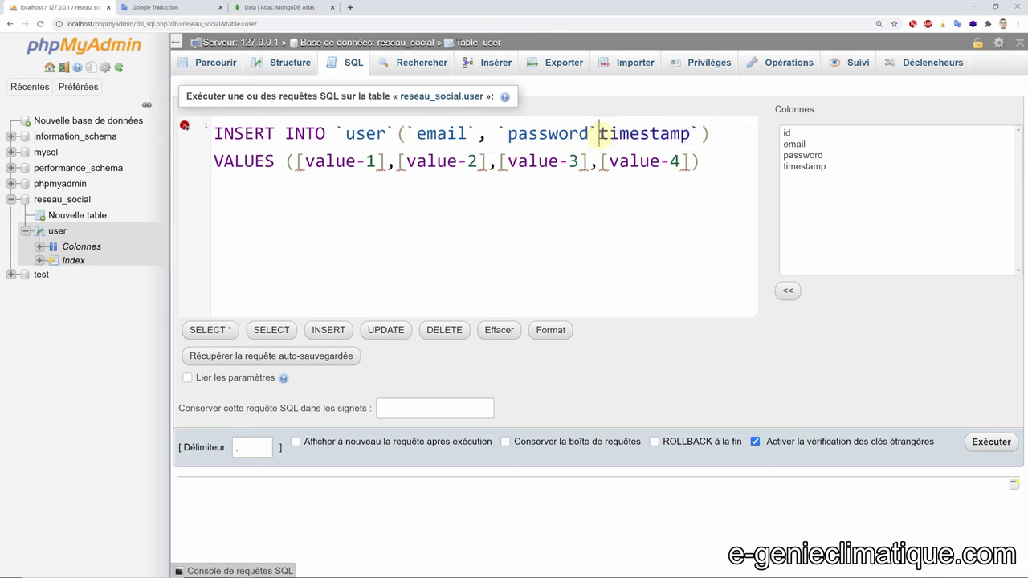
key(Delete)
key(Delete)
key(Delete)
key(Delete)
key(Delete)
key(Delete)
key(Delete)
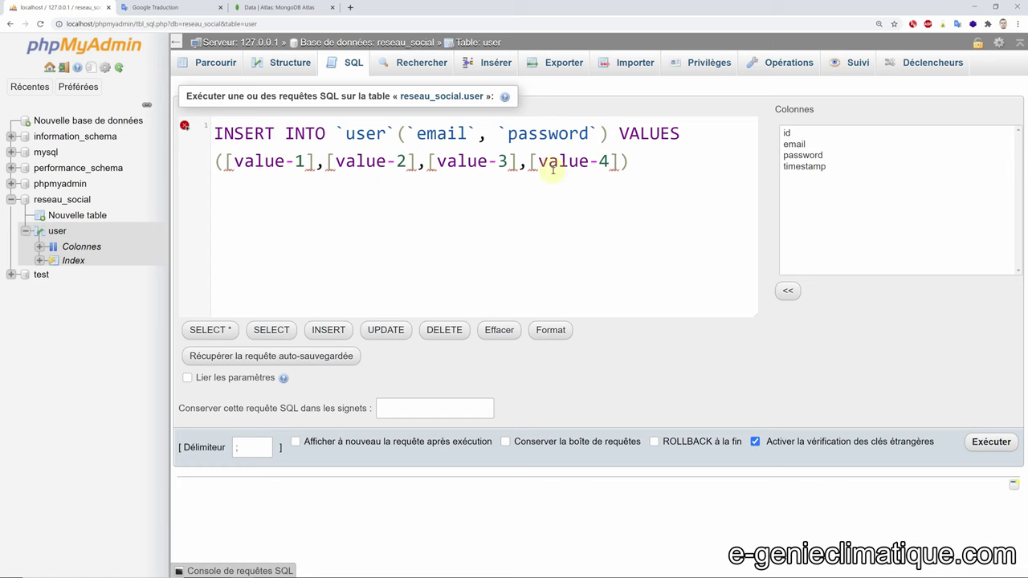
key(ctrl+End)
drag(225, 160, 424, 167)
key(Delete)
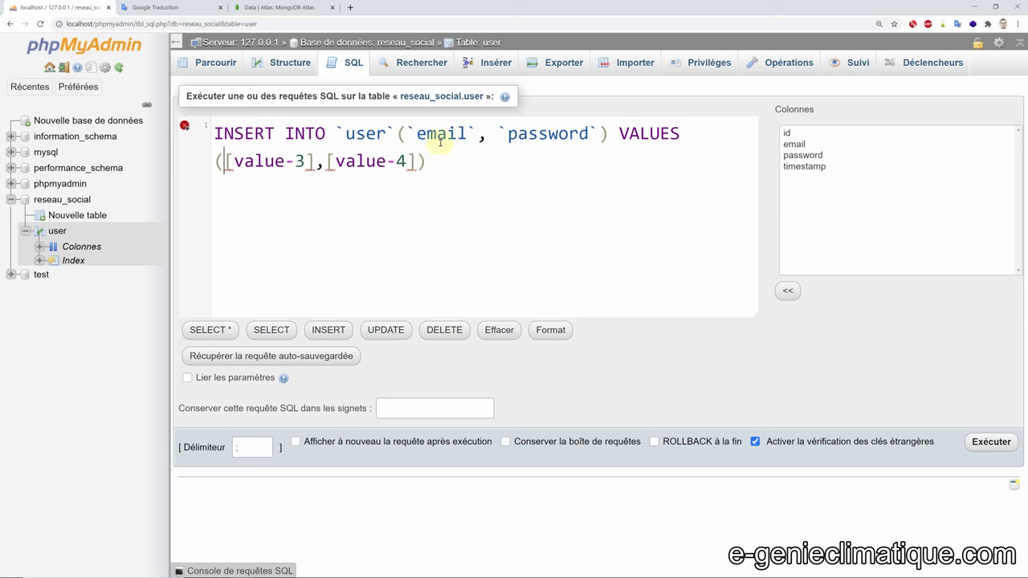
- Enter the test01 email address as the first quoted value
drag(225, 161, 315, 170)
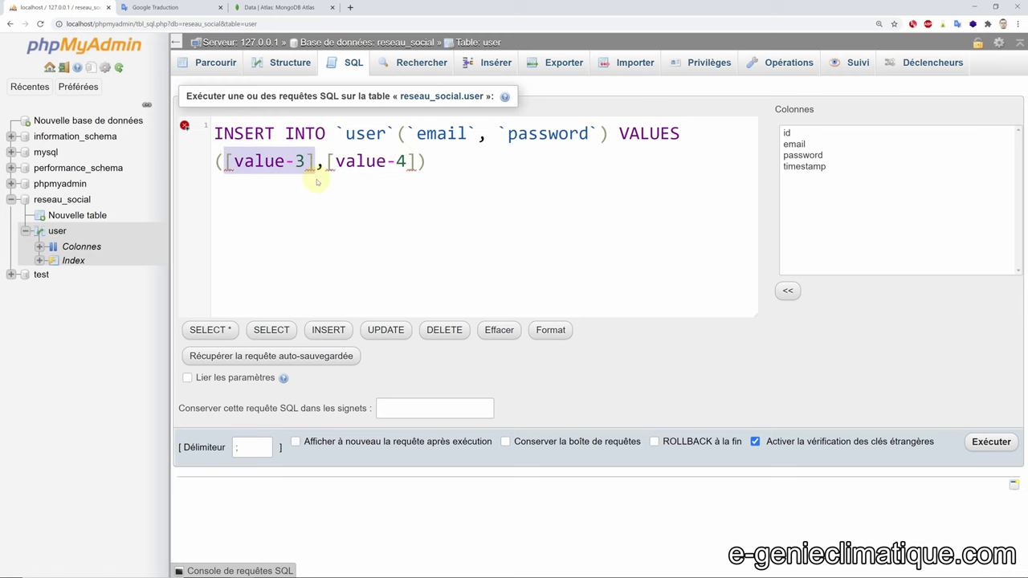
text(test)
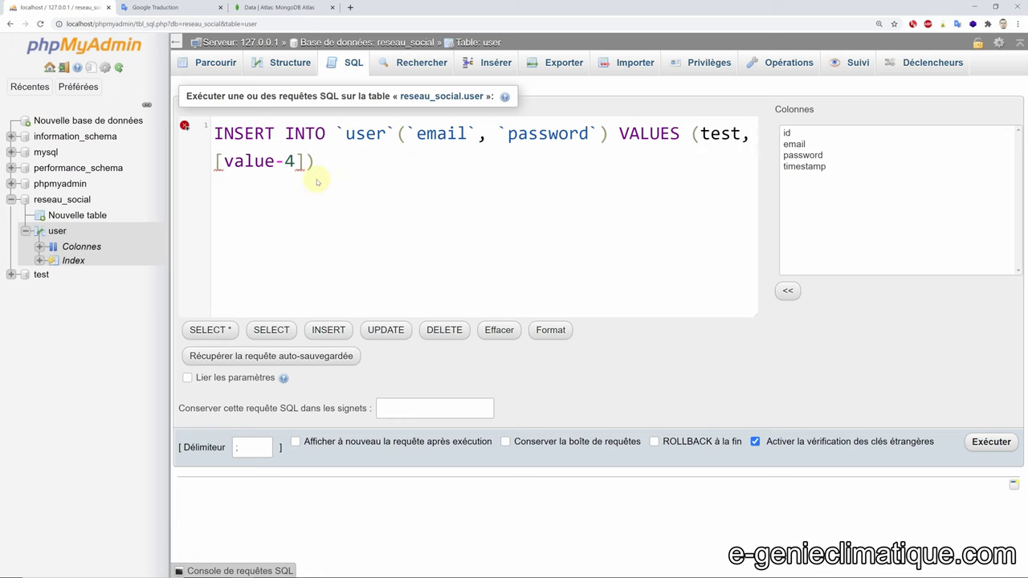
text(01@test)
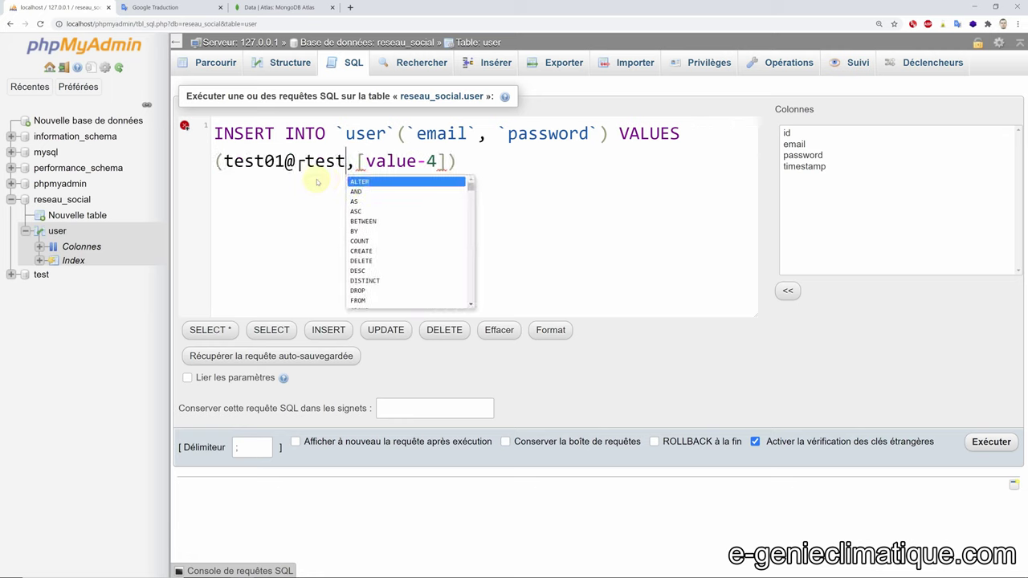
text(.com)
key(Delete)
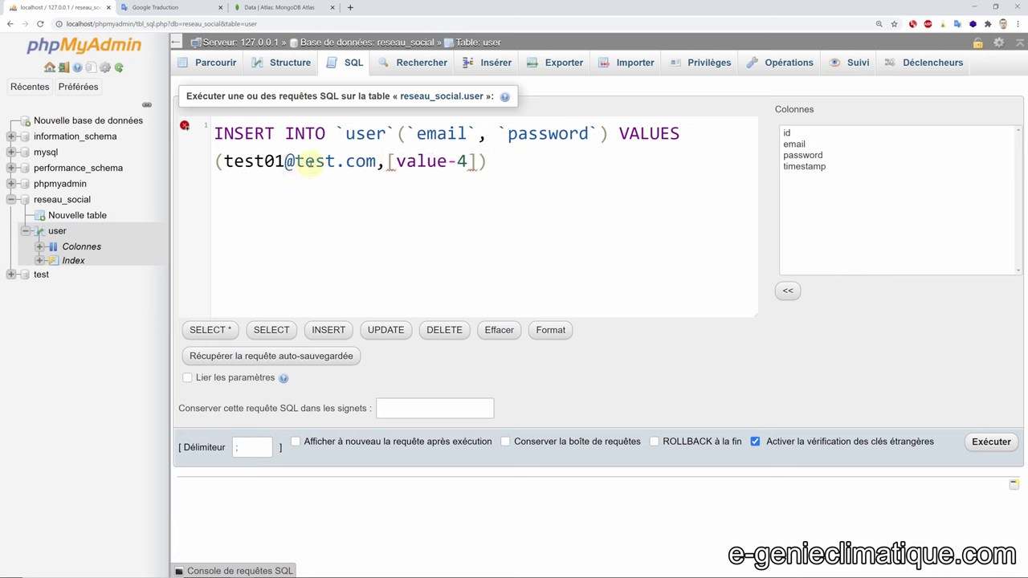
click(281, 161)
drag(281, 162, 376, 161)
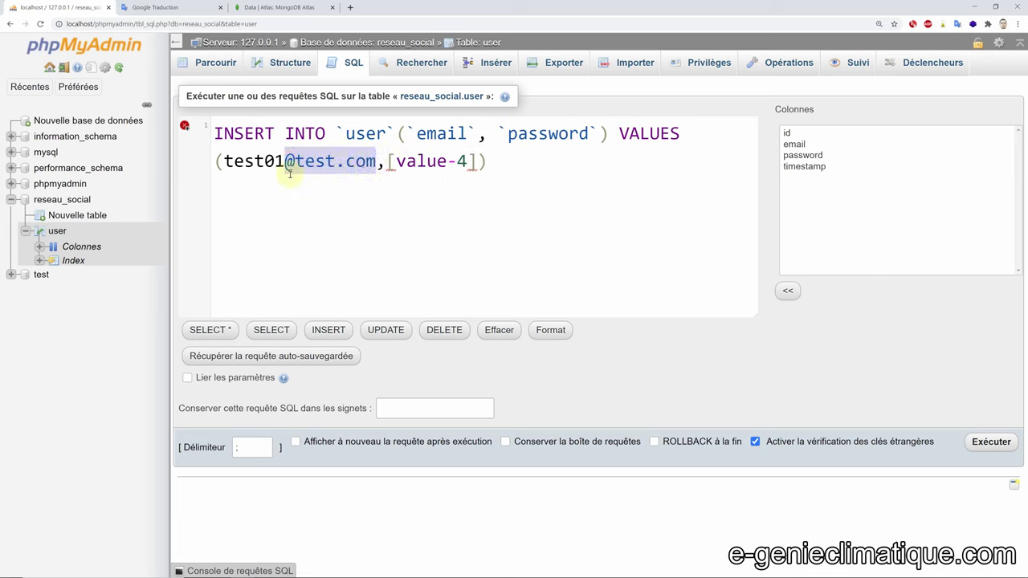
key(BackSpace)
text(@test.)
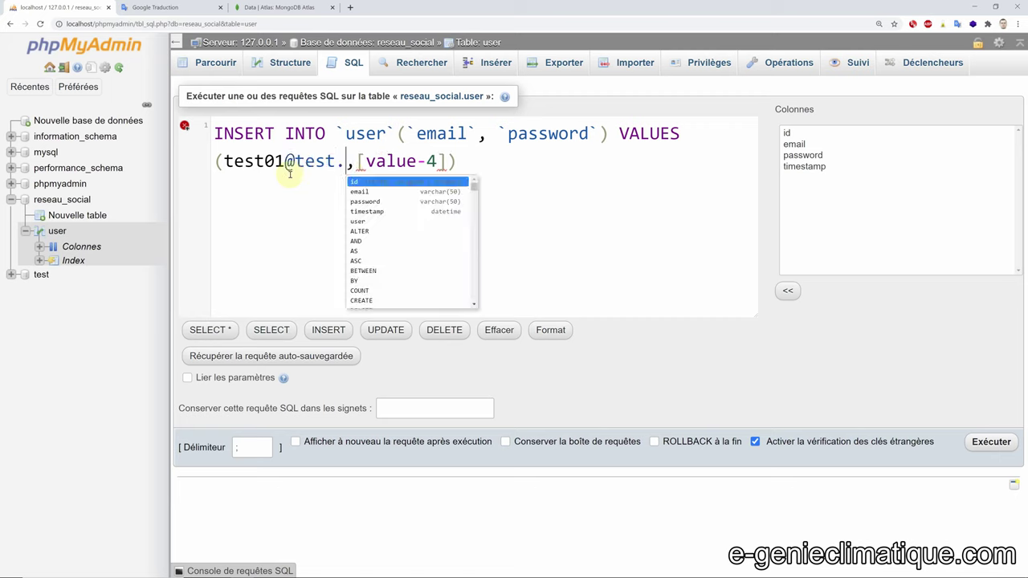
text(com)
click(262, 188)
click(217, 162)
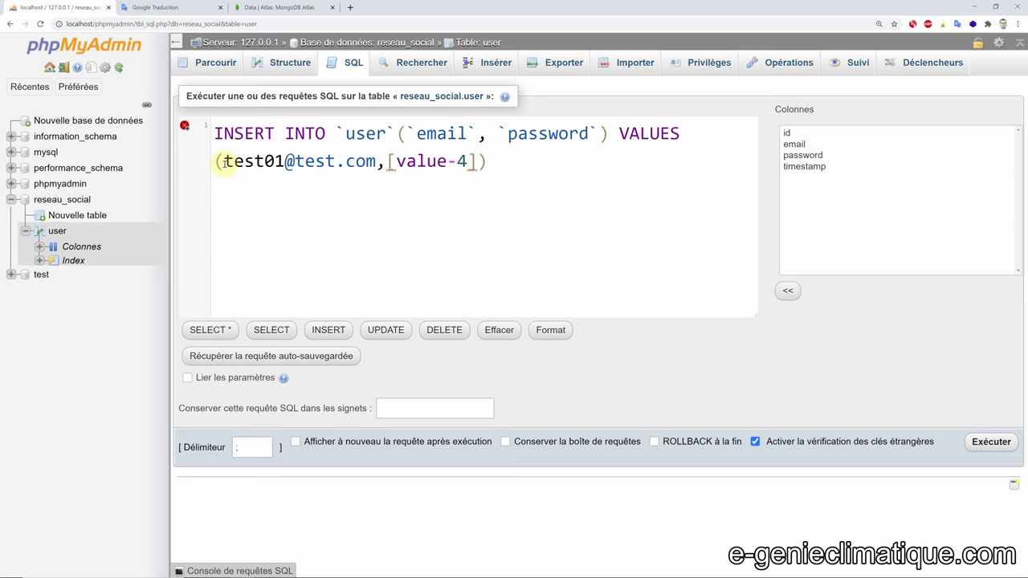
text(')
click(386, 161)
text(')
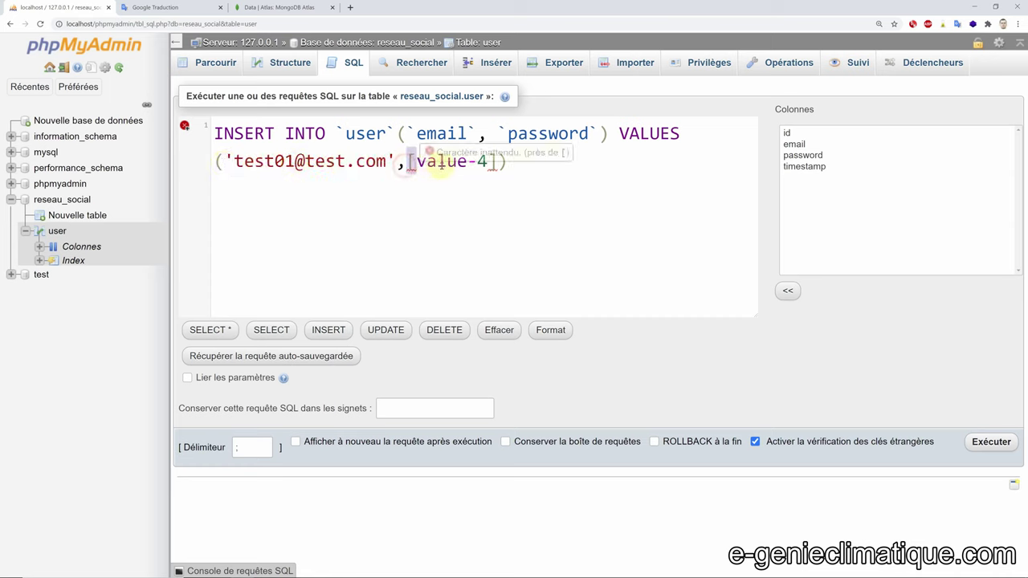
- Enter the test password as the second quoted value and run the insert
drag(409, 162, 494, 163)
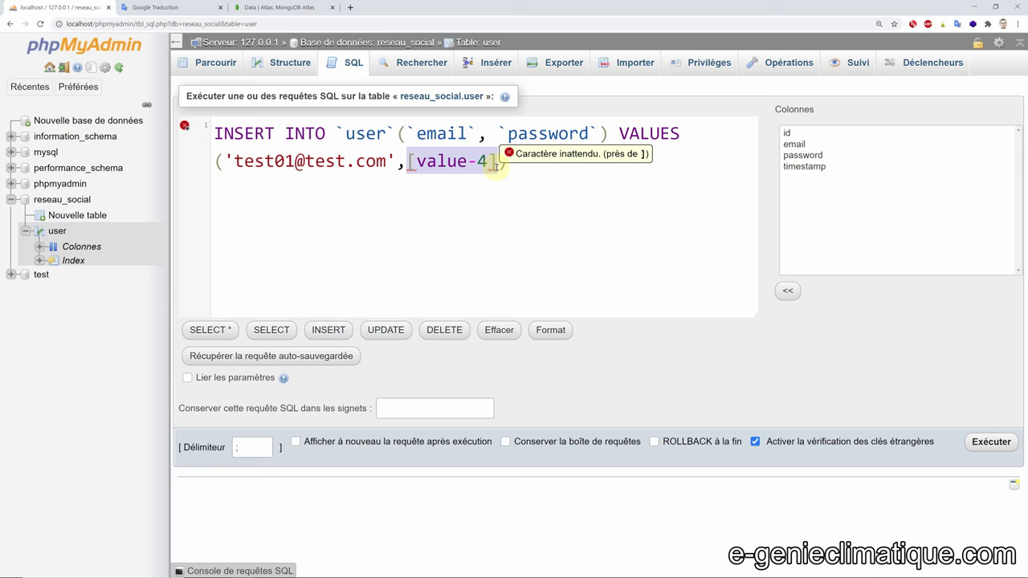
text(testpassword)
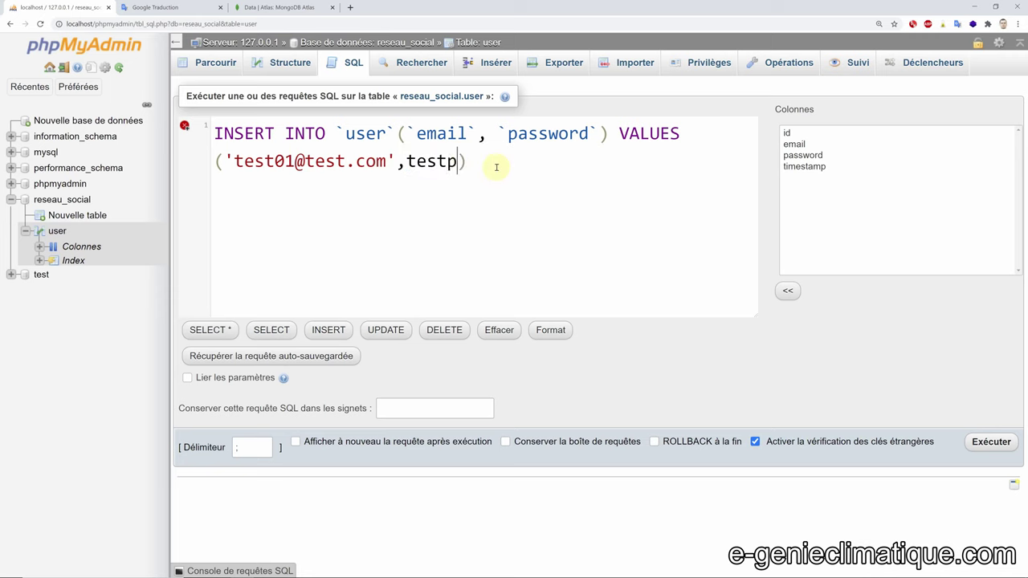
click(405, 160)
text(',)
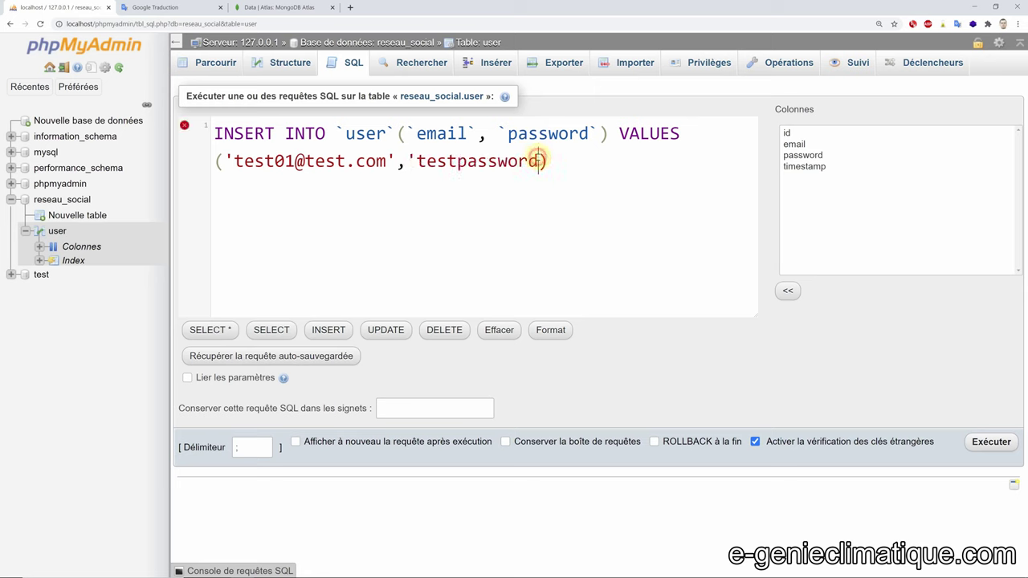
text(')
click(566, 156)
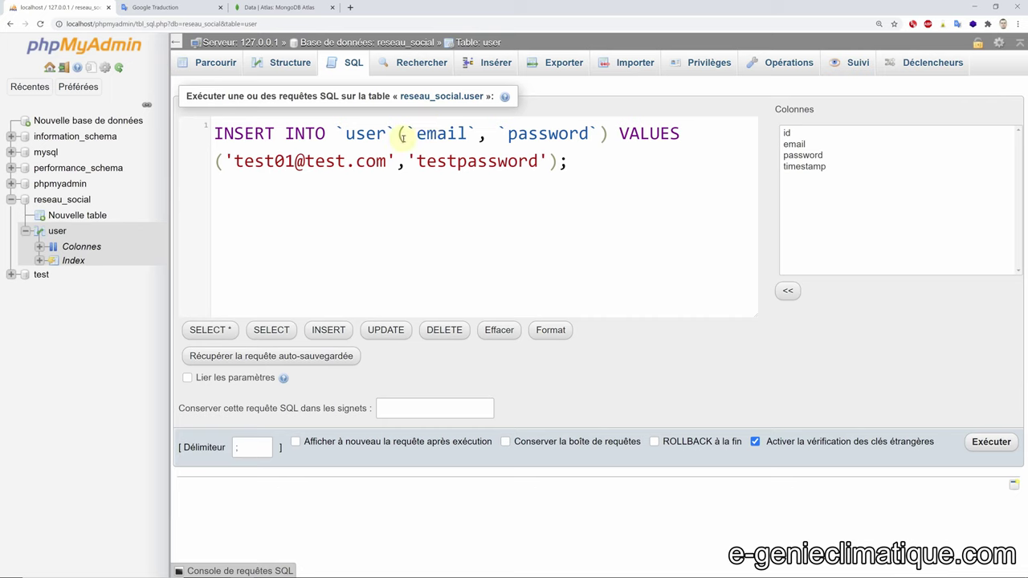
drag(566, 160, 212, 134)
key(ctrl+c)
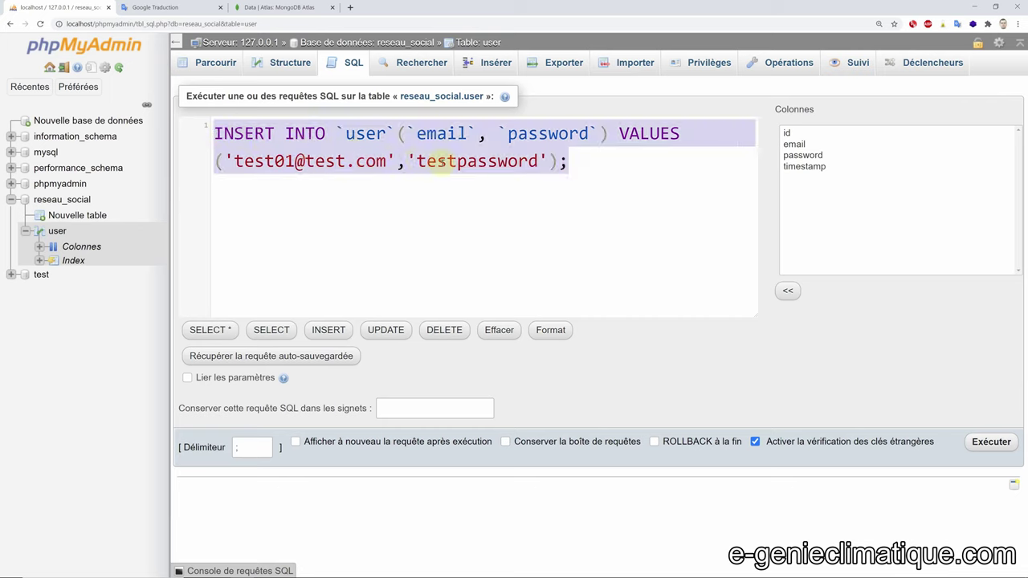
click(602, 165)
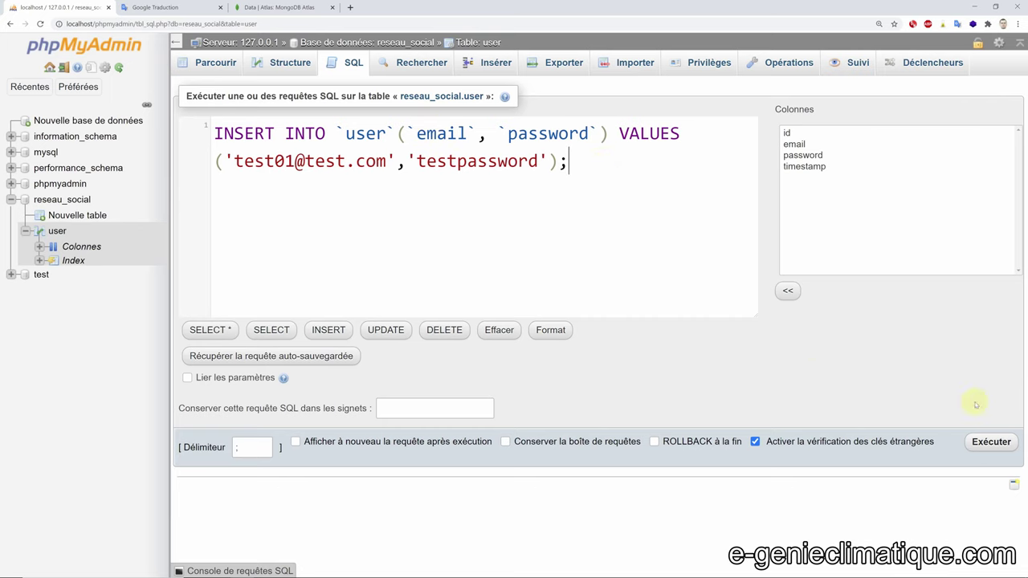
click(990, 442)
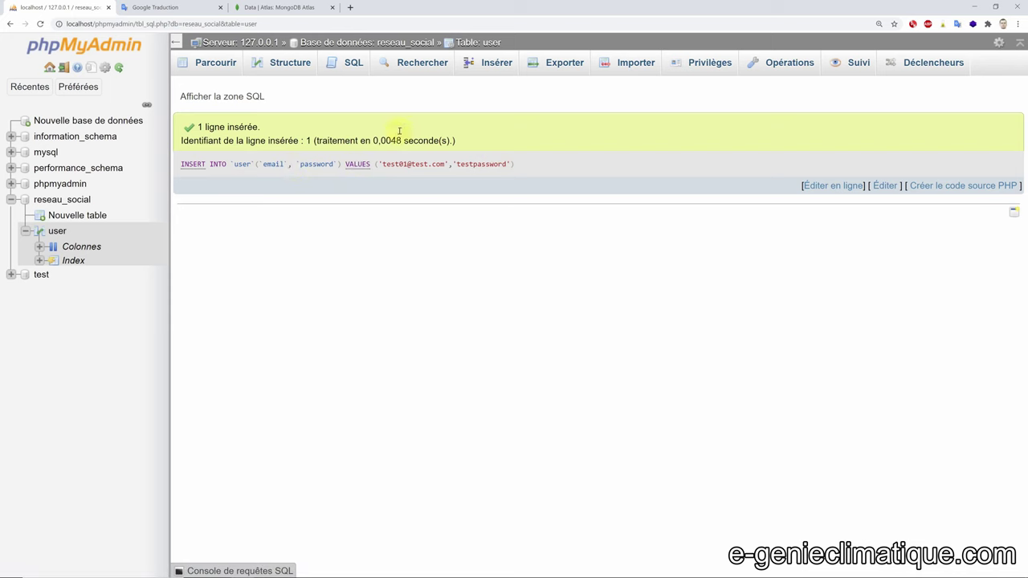
- Browse the user table's existing row and inspect its timestamp value
click(218, 62)
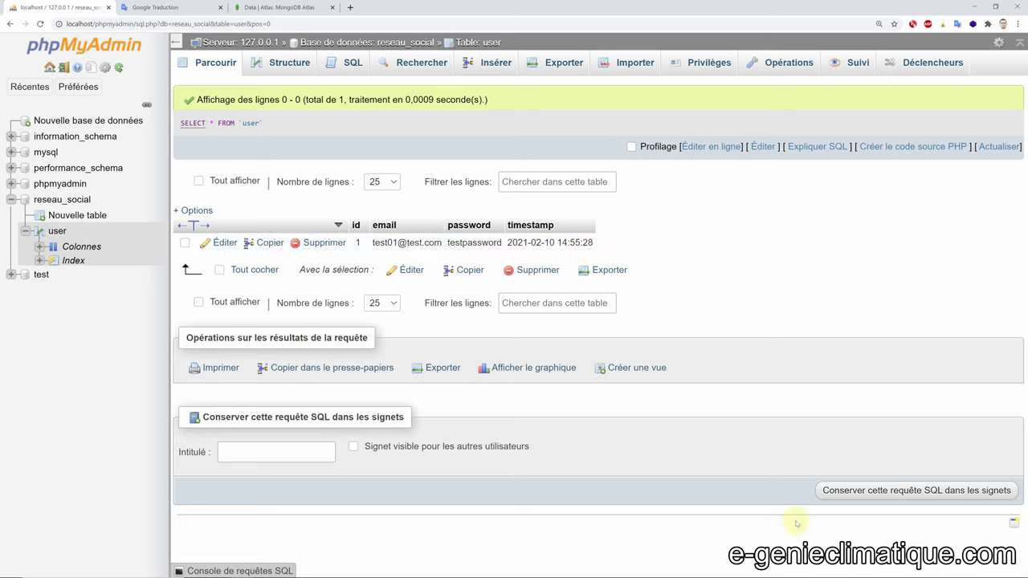
drag(507, 241, 716, 241)
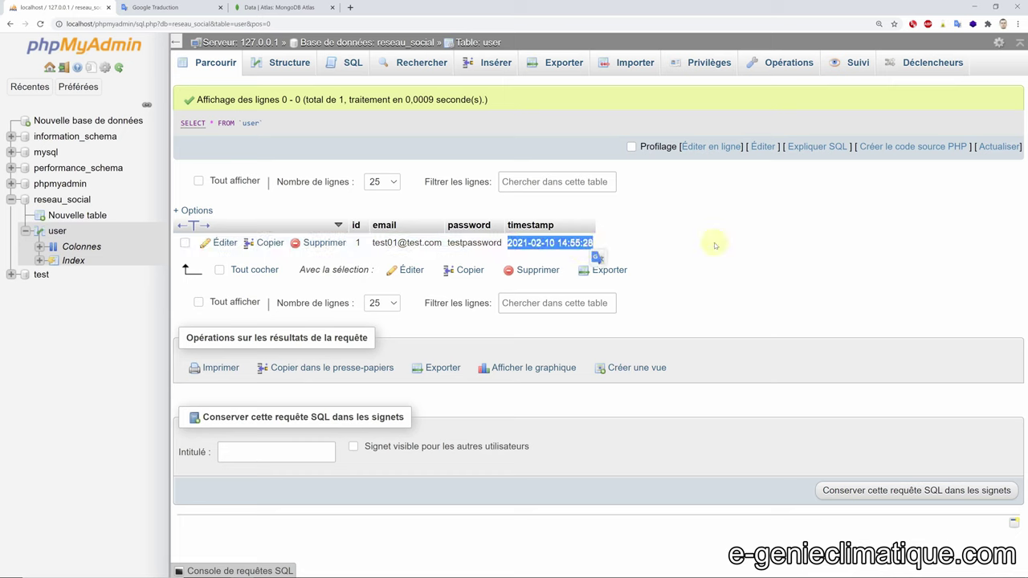
click(635, 230)
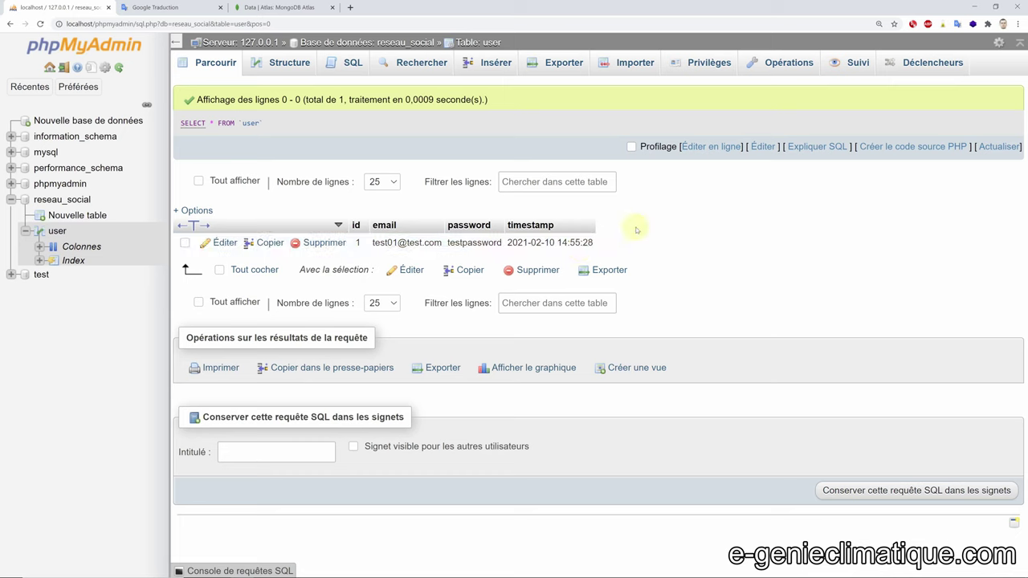
- Run the earlier INSERT query with the email changed from test01 to test02, then browse both rows
click(349, 69)
click(328, 263)
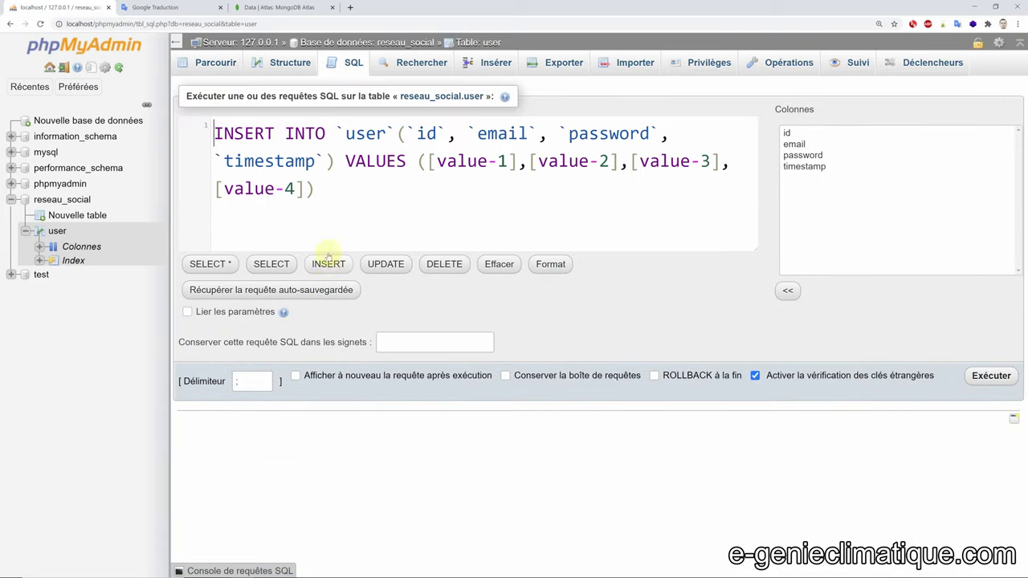
key(ctrl+a)
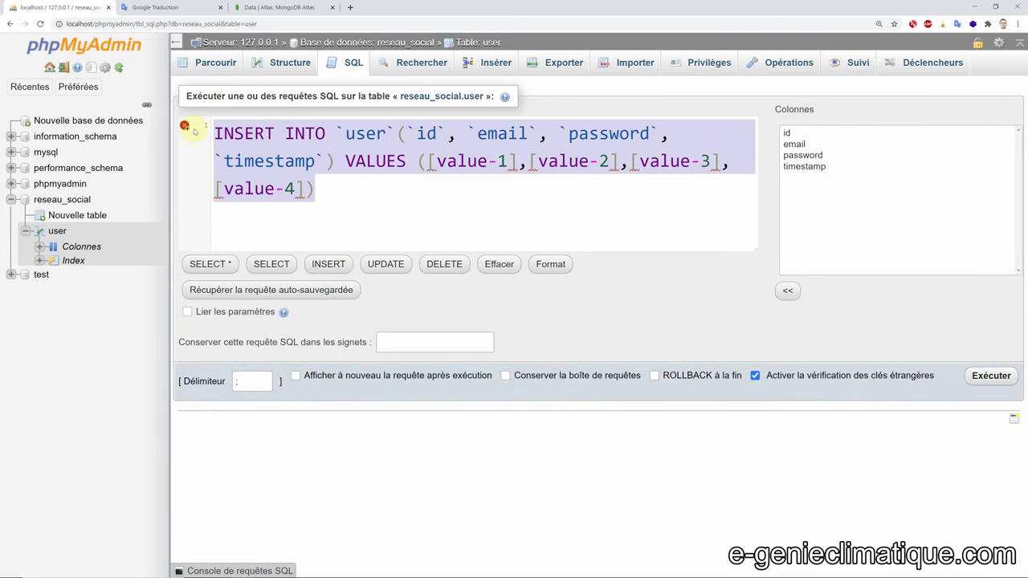
key(ctrl+v)
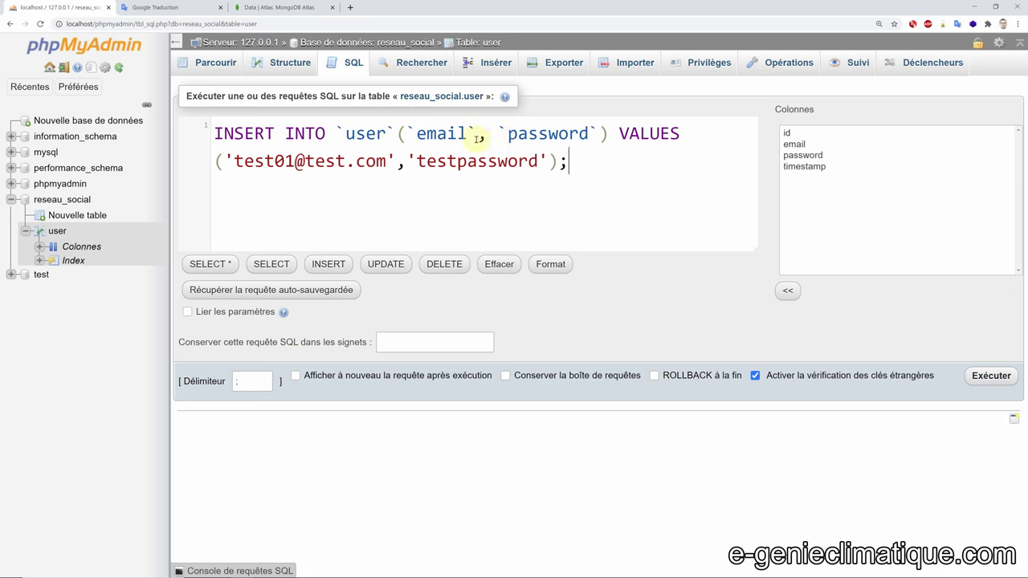
click(286, 161)
key(Delete)
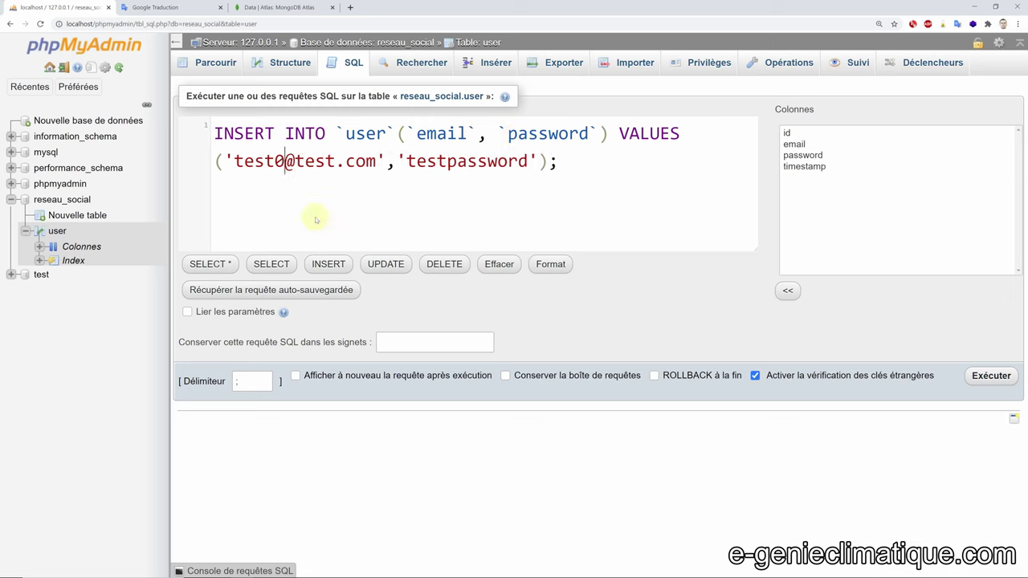
text(2)
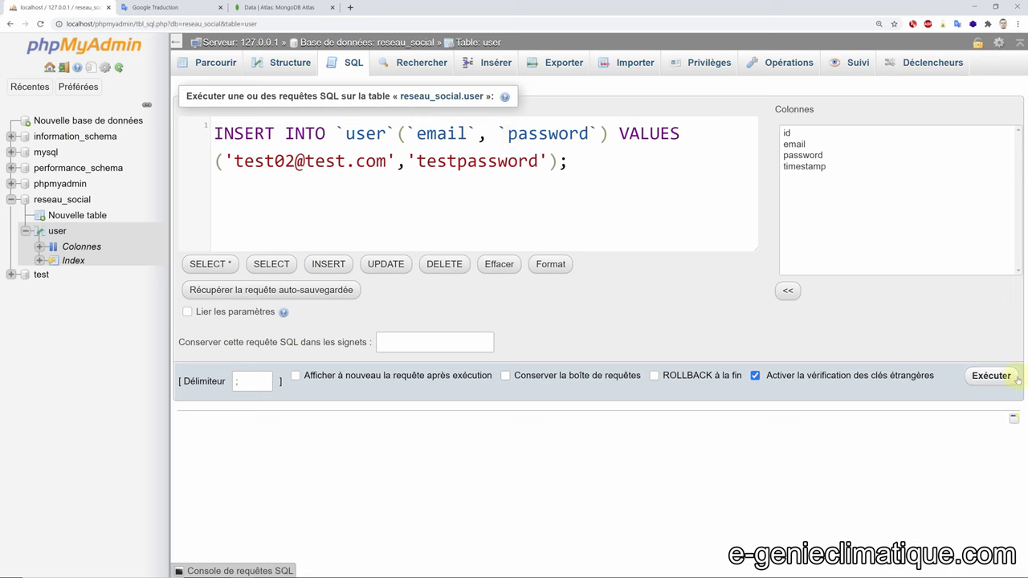
click(1000, 382)
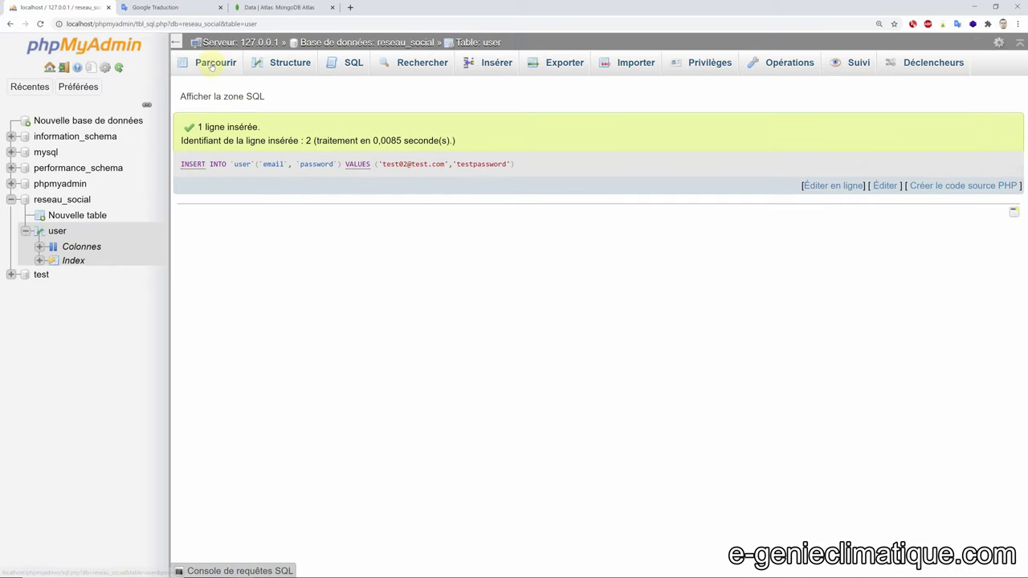
click(215, 64)
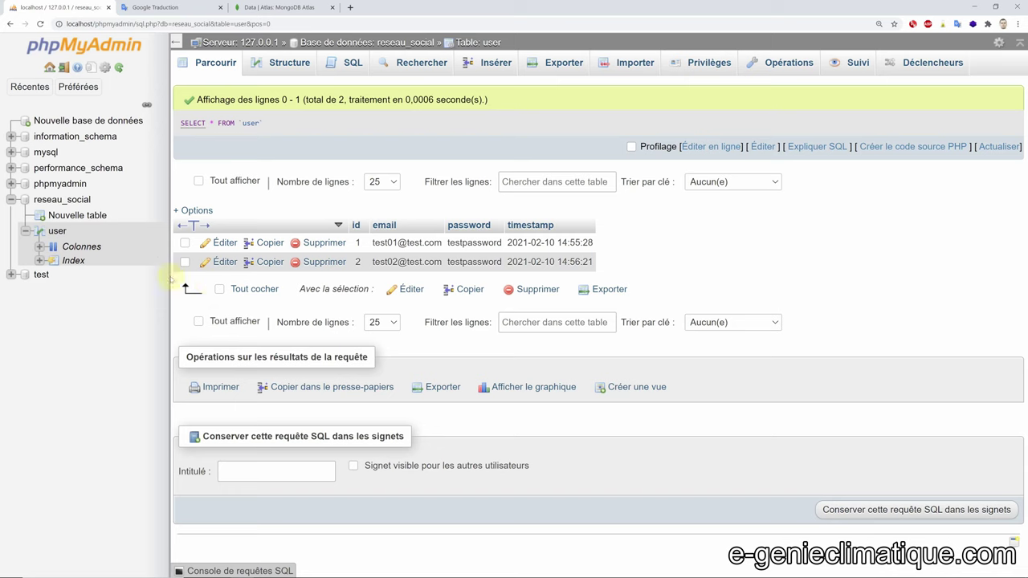
click(24, 231)
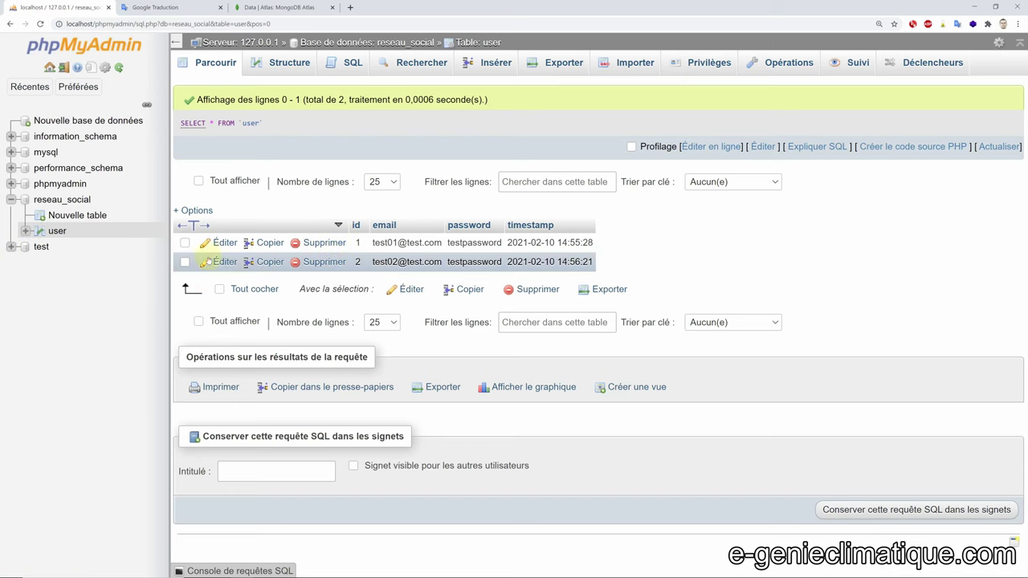
- Edit row 2, replace its password value with the new password, and save the update
click(222, 263)
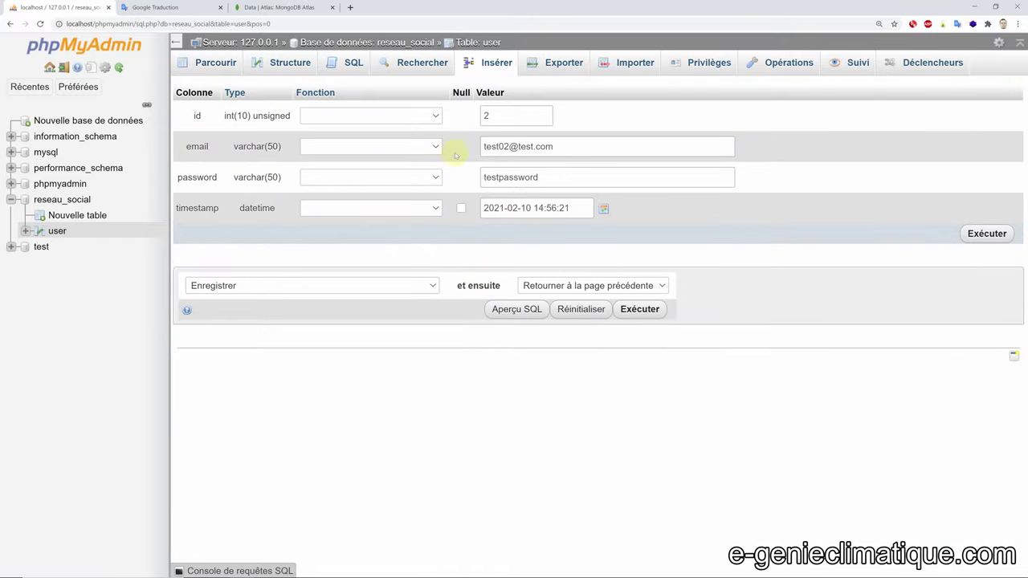
double_click(570, 176)
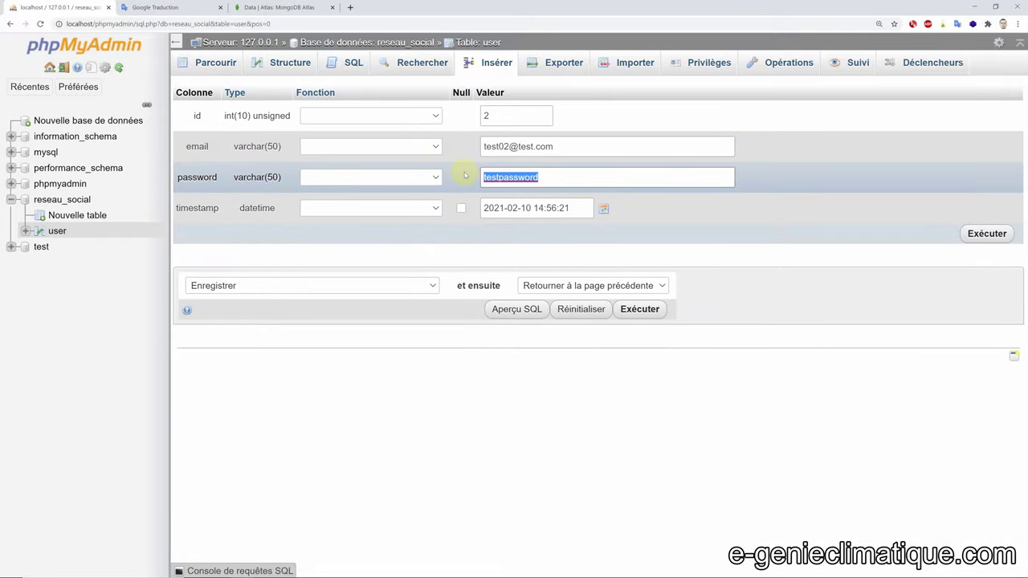
text(azerty)
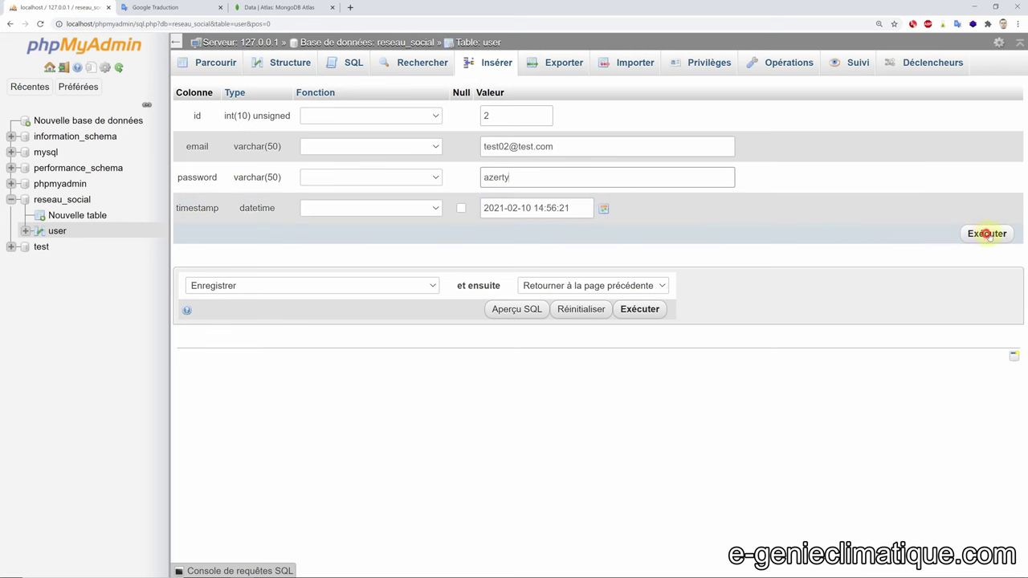
click(987, 233)
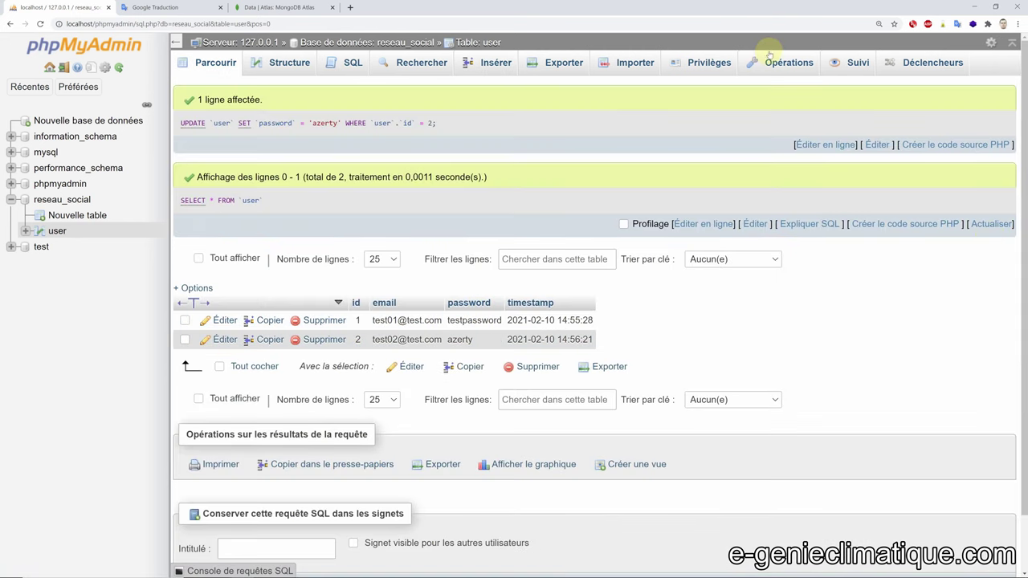
click(834, 63)
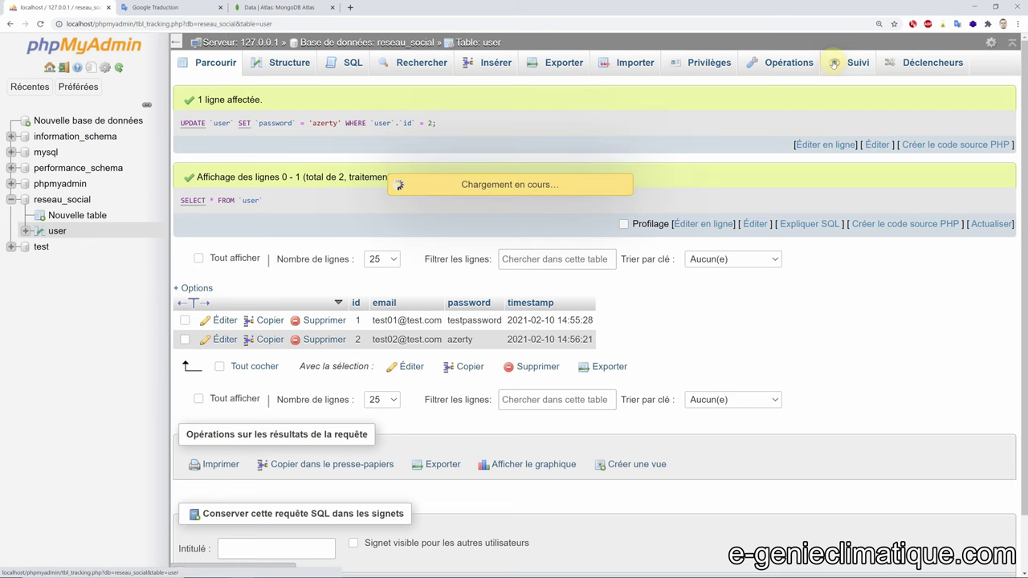
- Look through the user table's Triggers, Structure, Insert and Export pages, dismissing the server error
click(912, 68)
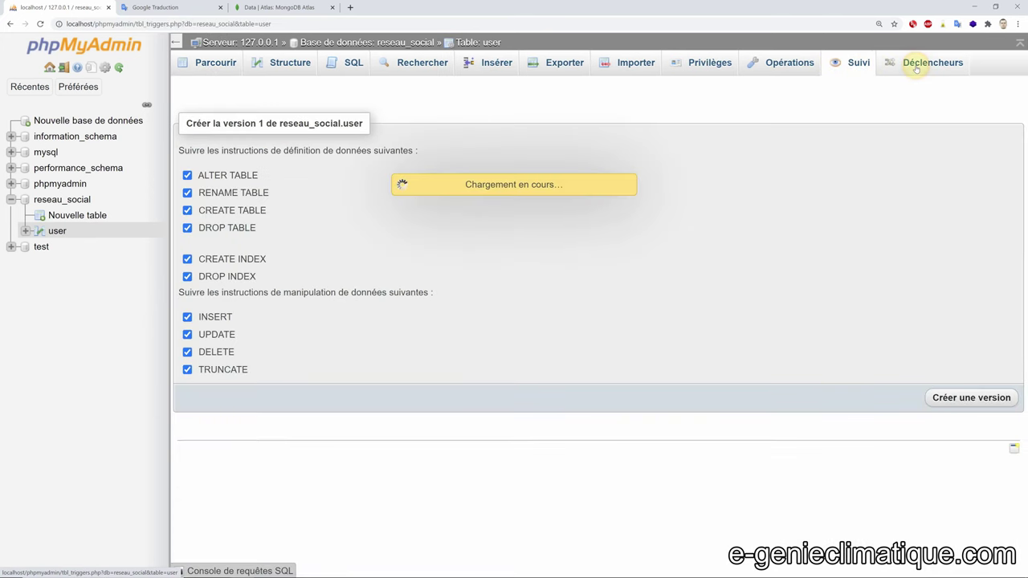
click(285, 63)
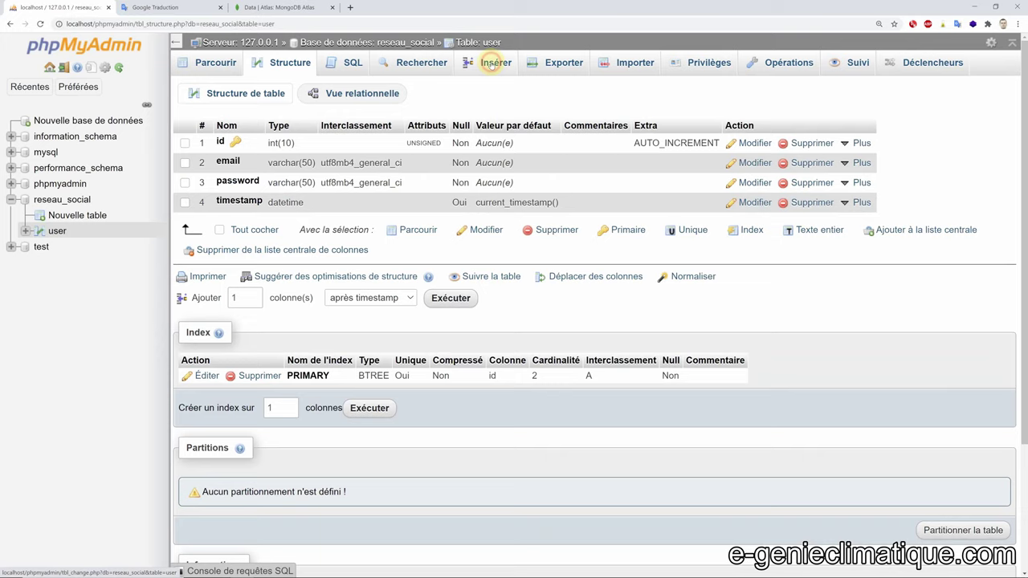
click(491, 63)
click(567, 62)
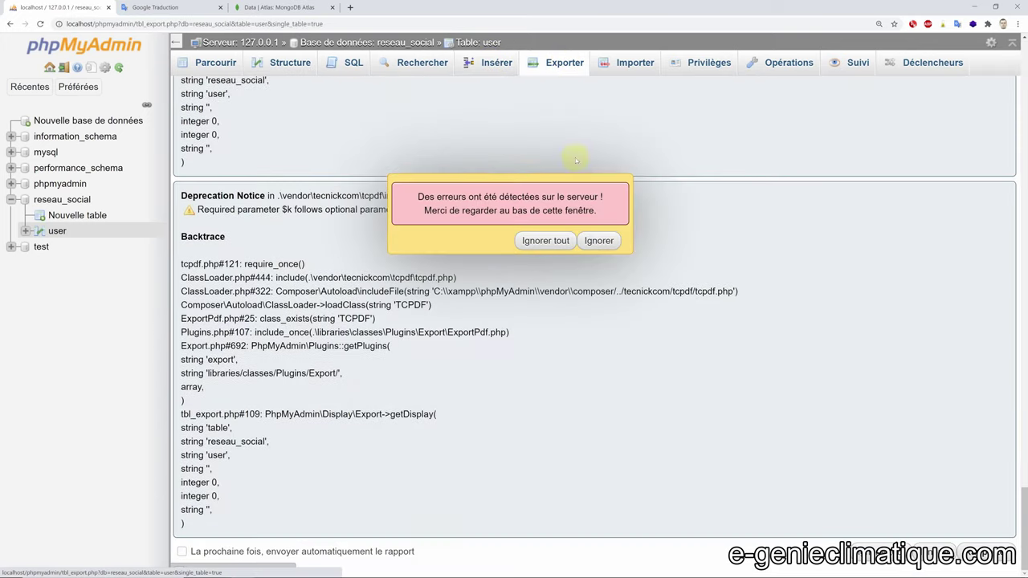
click(545, 240)
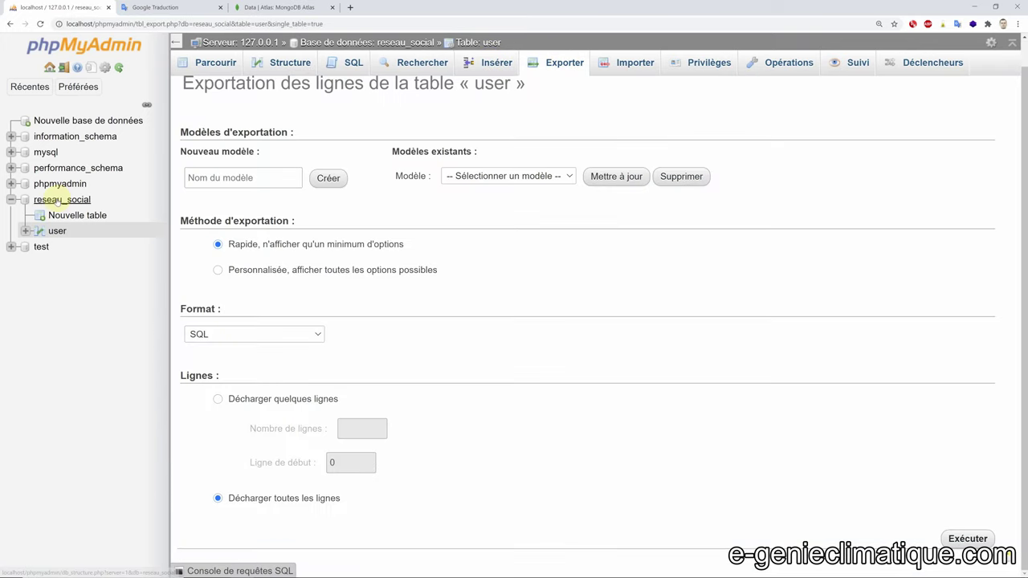
- Return to the reseau_social overview, checking the Designer and the user table's structure along the way
click(58, 201)
mouse_move(989, 63)
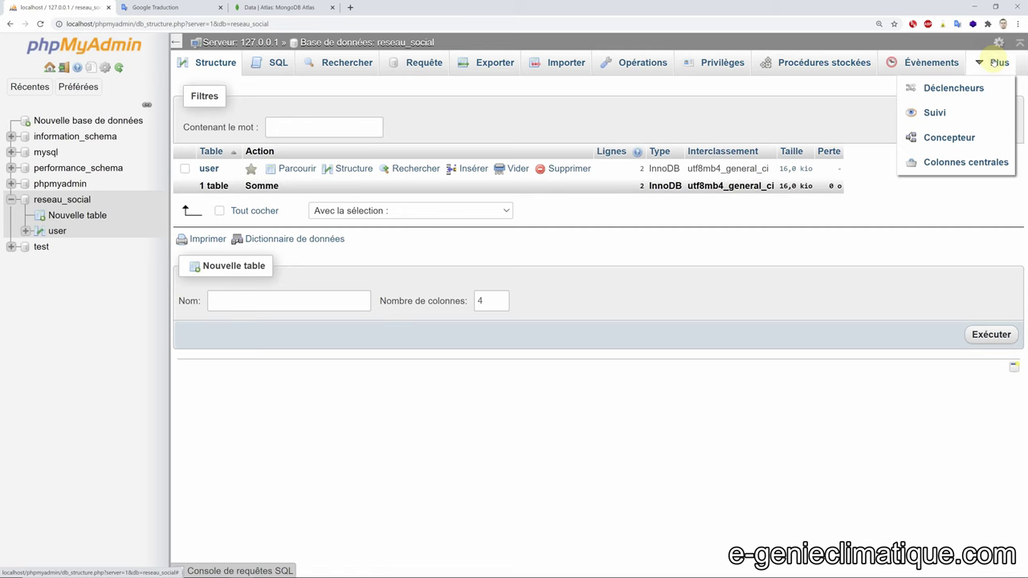
click(933, 142)
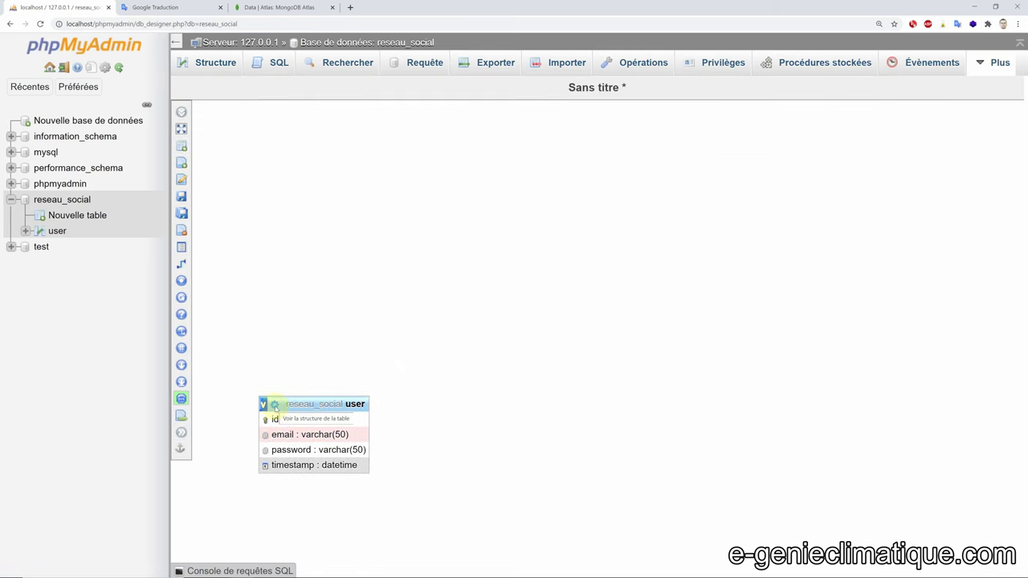
click(275, 404)
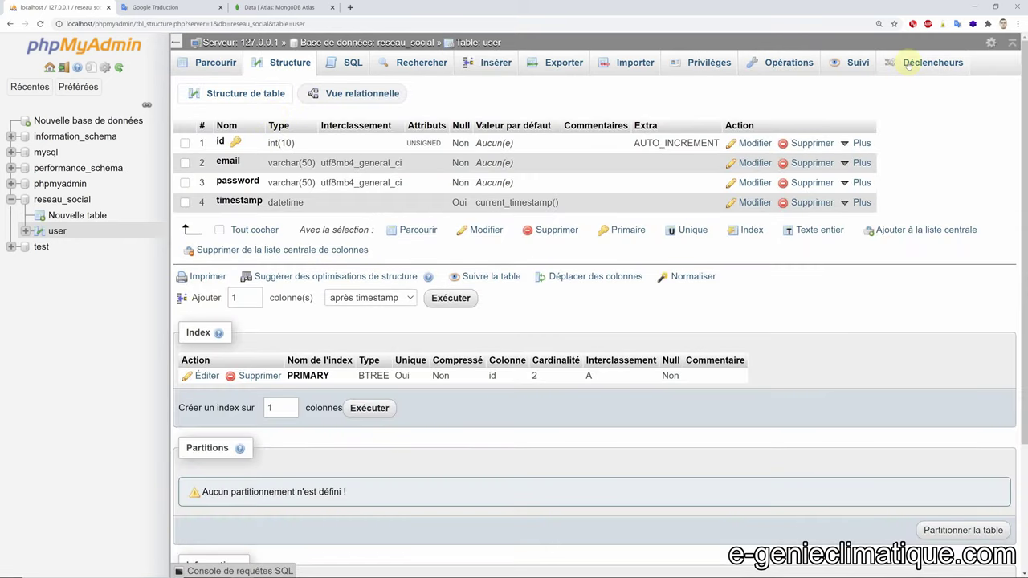
click(56, 201)
mouse_move(989, 68)
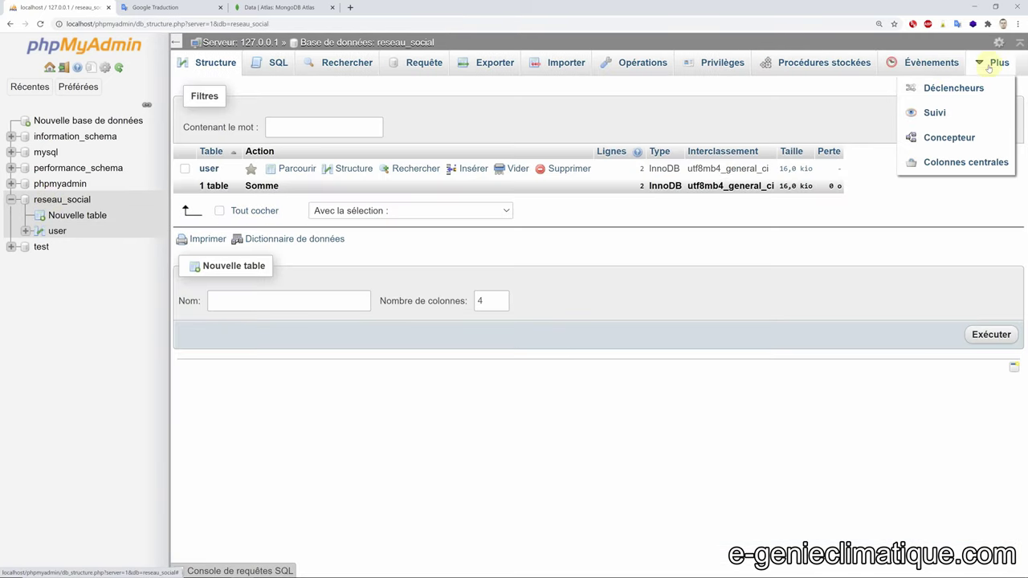
click(937, 136)
drag(715, 454, 674, 446)
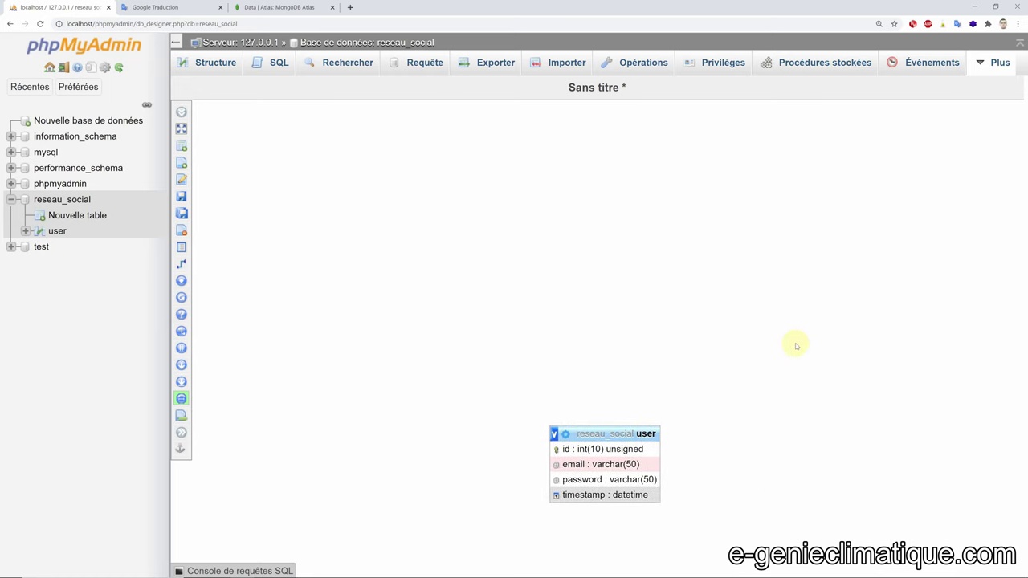
click(78, 230)
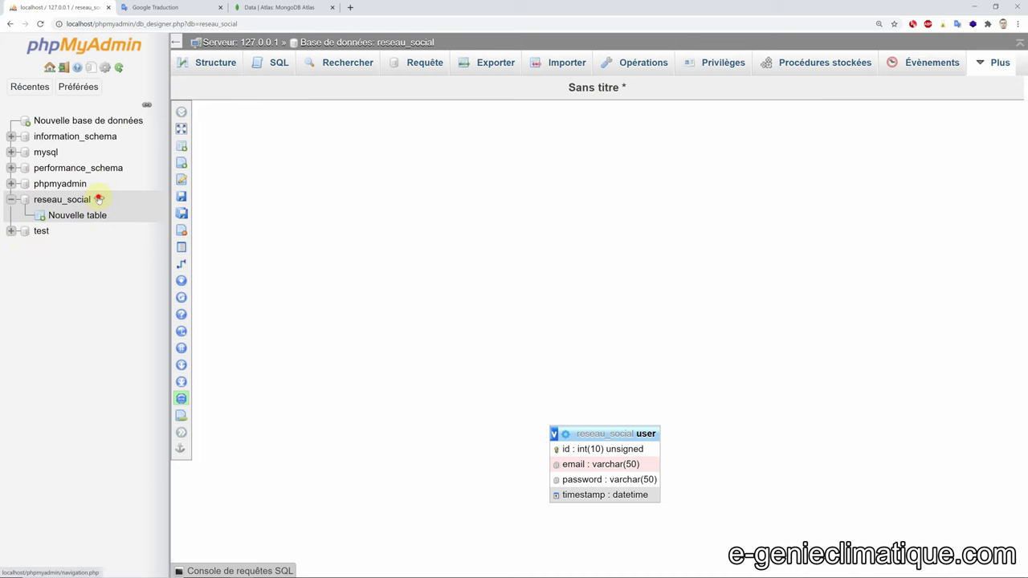
click(98, 198)
click(601, 317)
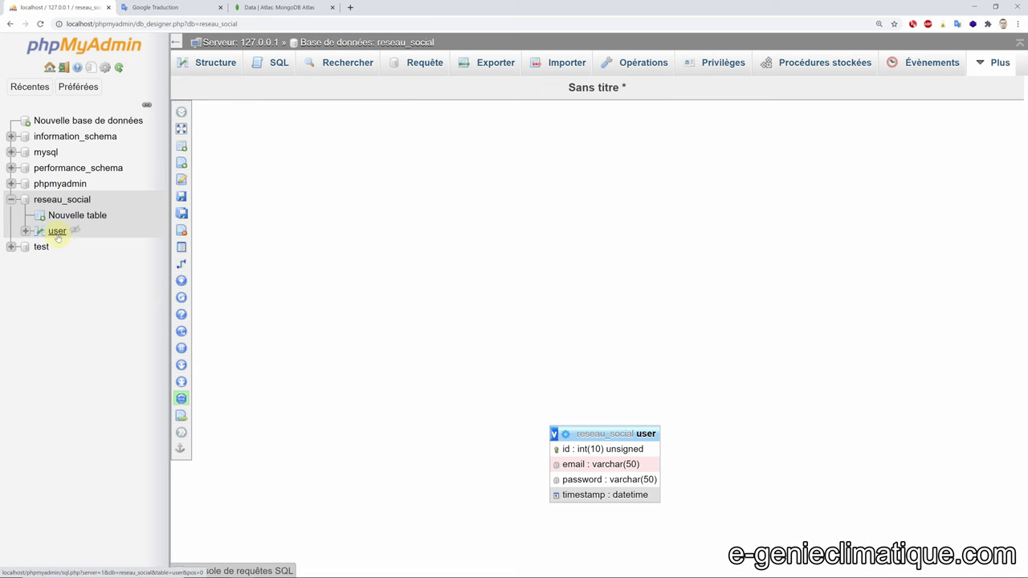
click(216, 63)
click(57, 231)
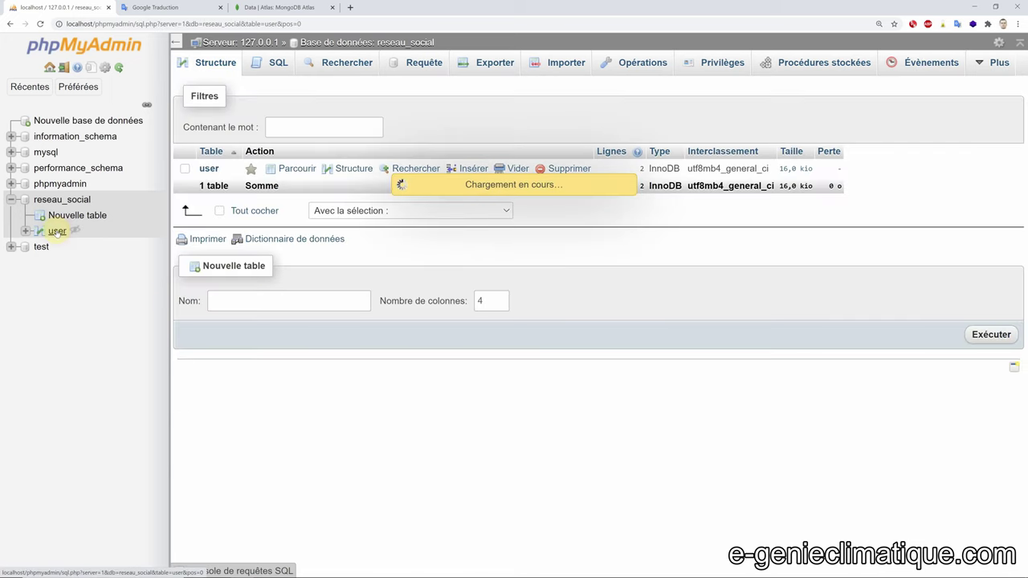
- Expand the user table's columns in the tree and view the new-column form and the password, timestamp and index pages
click(39, 231)
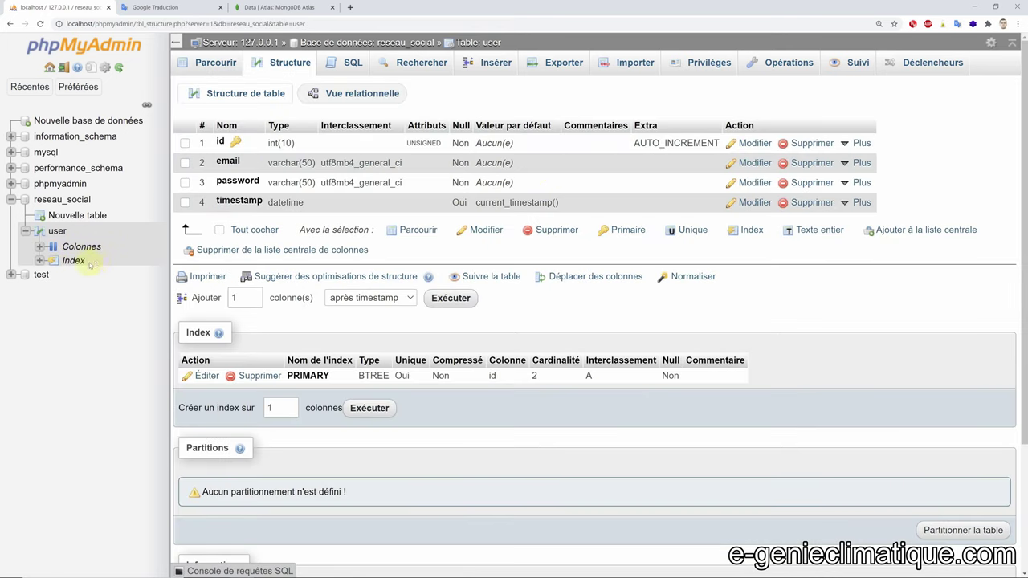
click(40, 247)
click(98, 261)
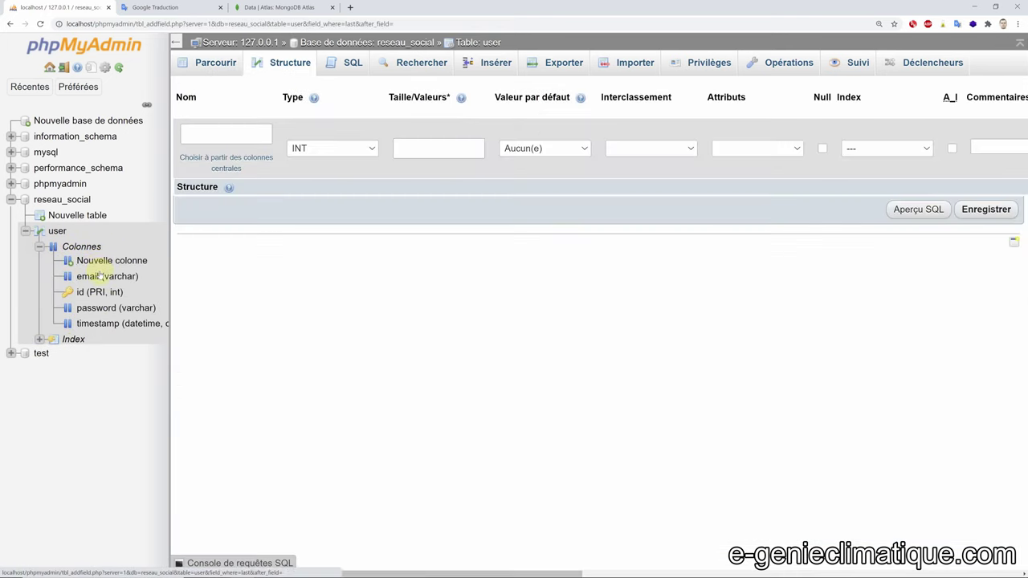
click(121, 308)
click(96, 324)
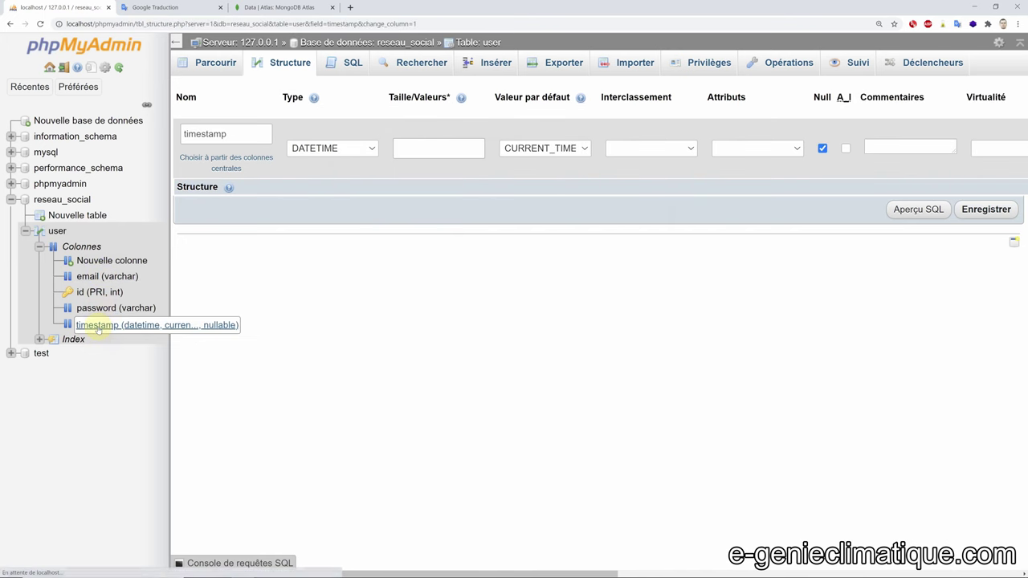
click(73, 338)
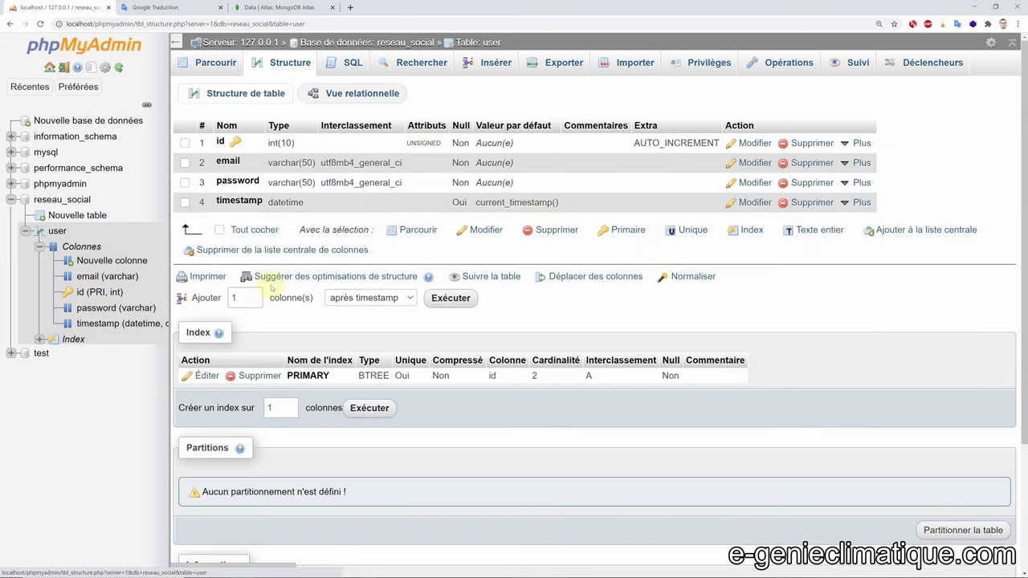
click(38, 231)
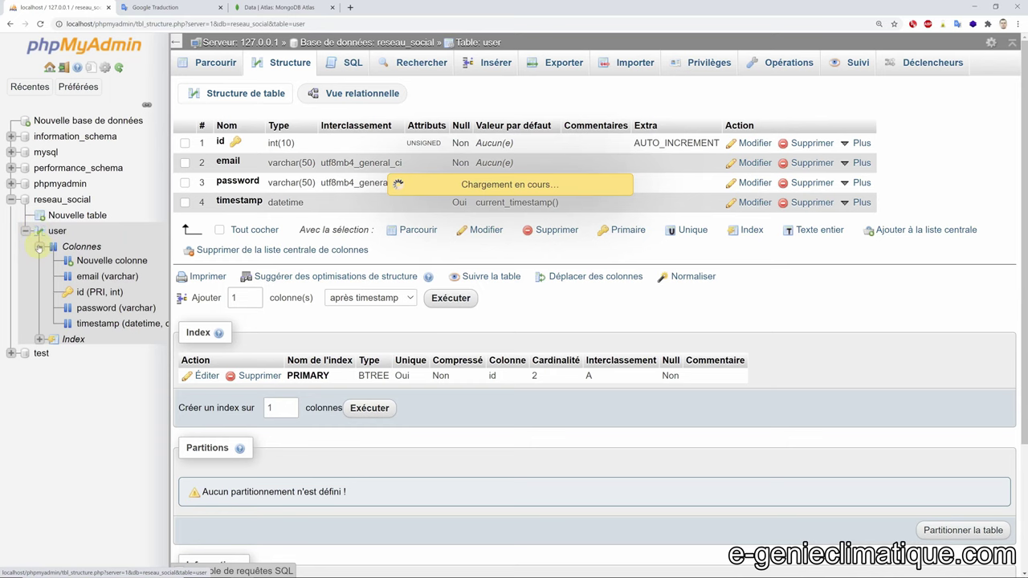